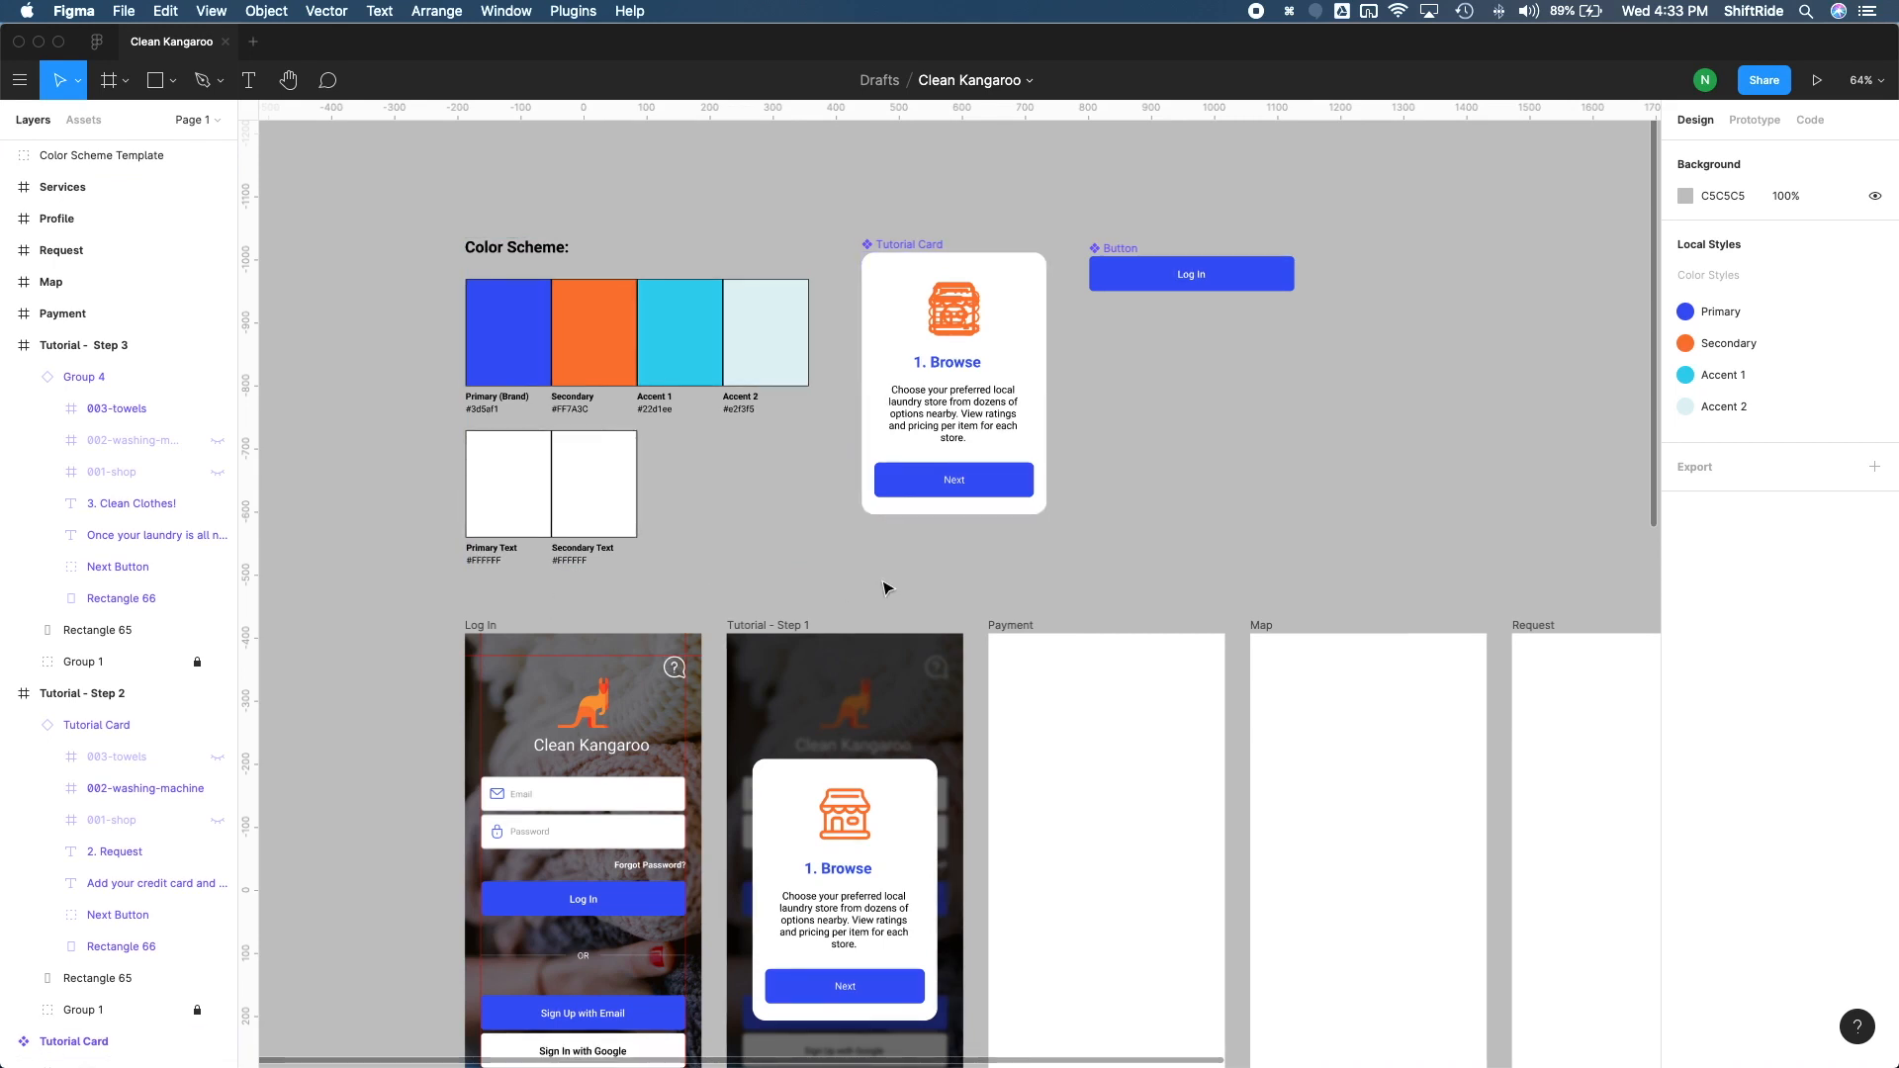
# Step: Rename the page Page 1 as Mockups
pyautogui.click(219, 121)
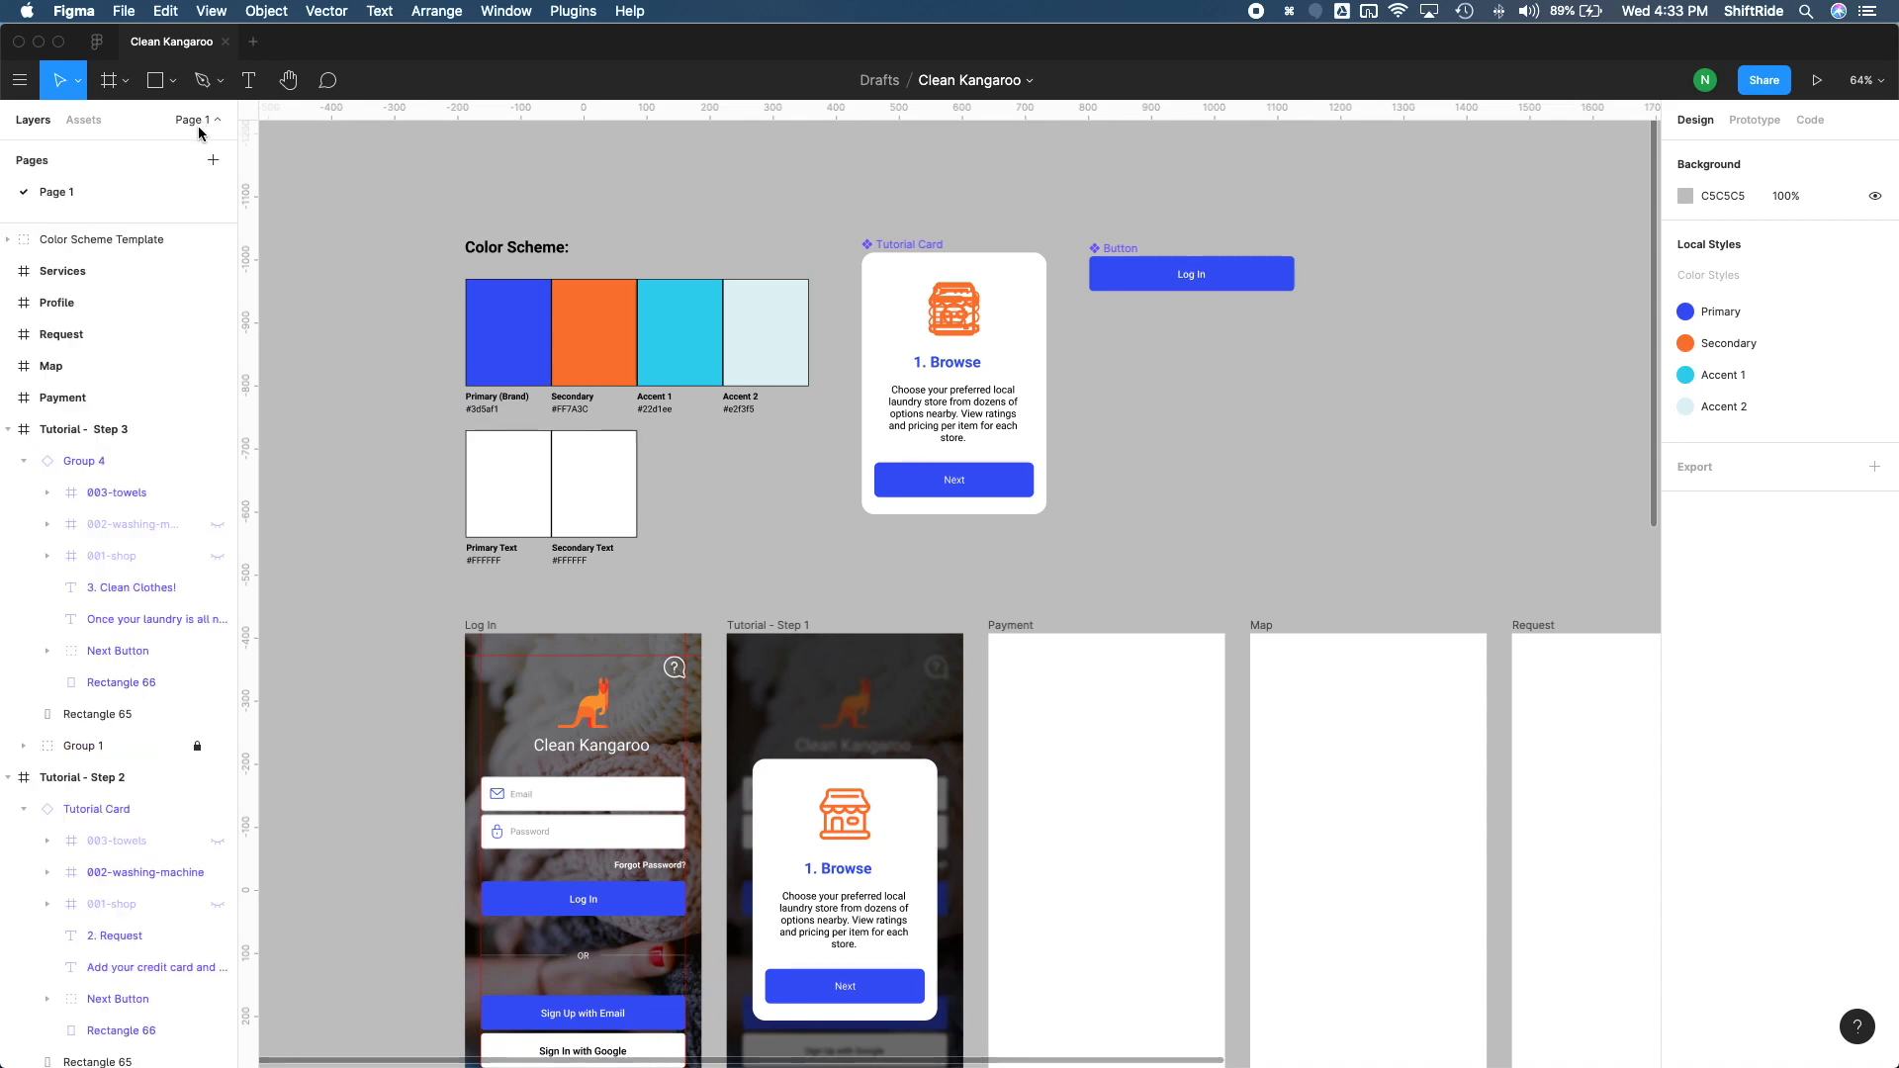
pyautogui.rightClick(66, 199)
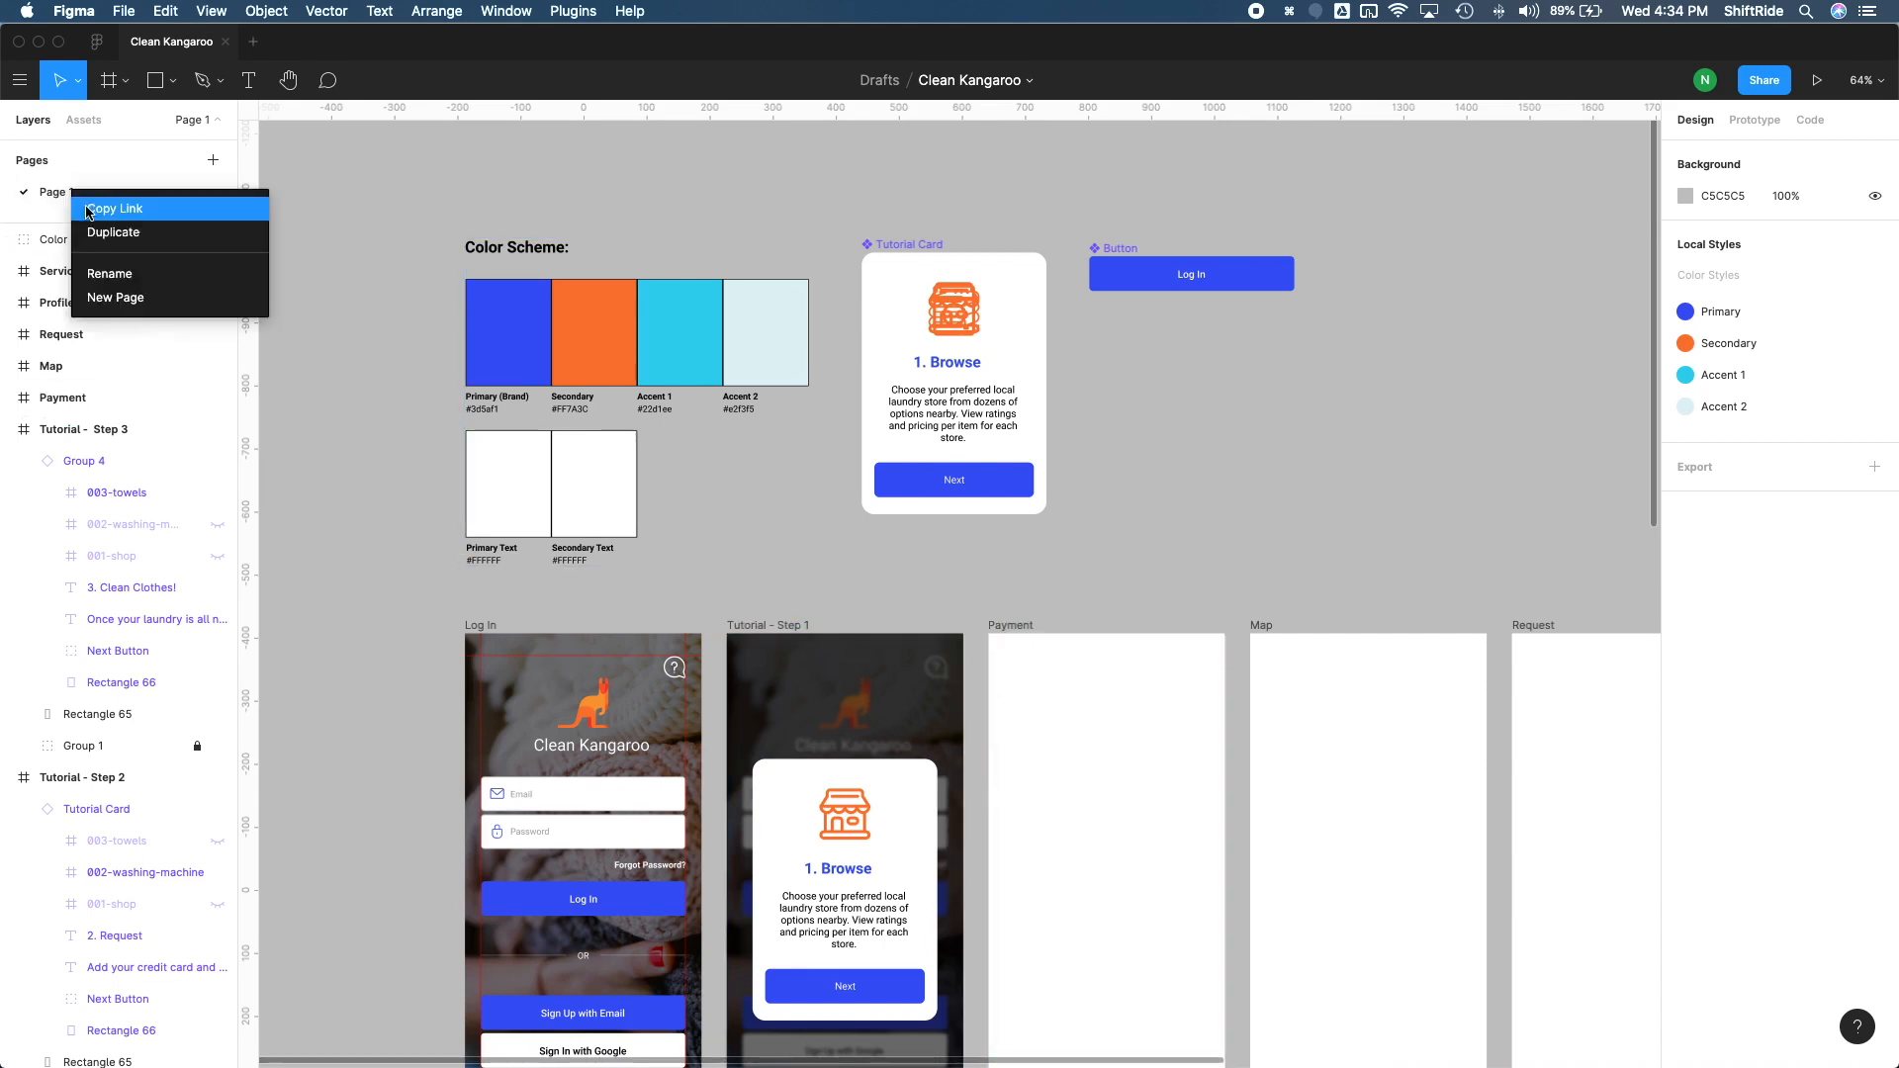
pyautogui.click(104, 271)
pyautogui.write('Mo')
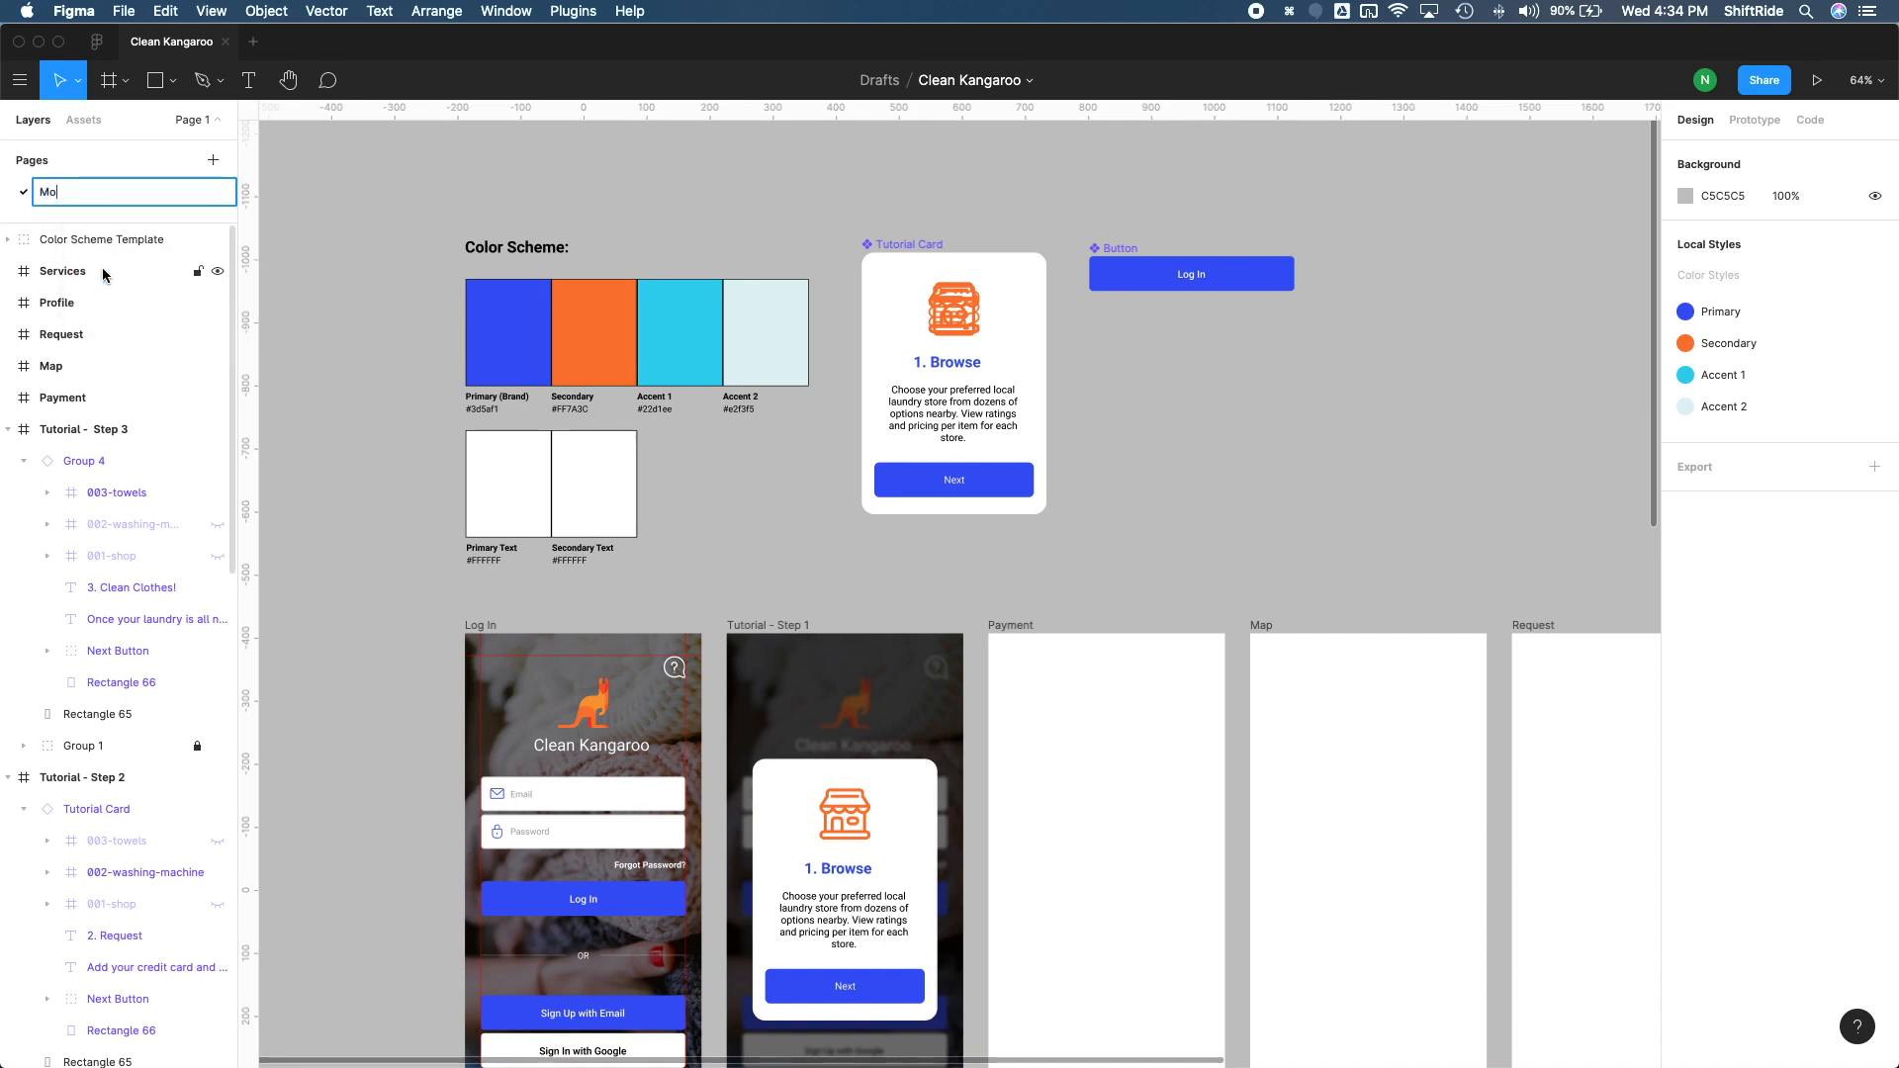
pyautogui.write('ckups')
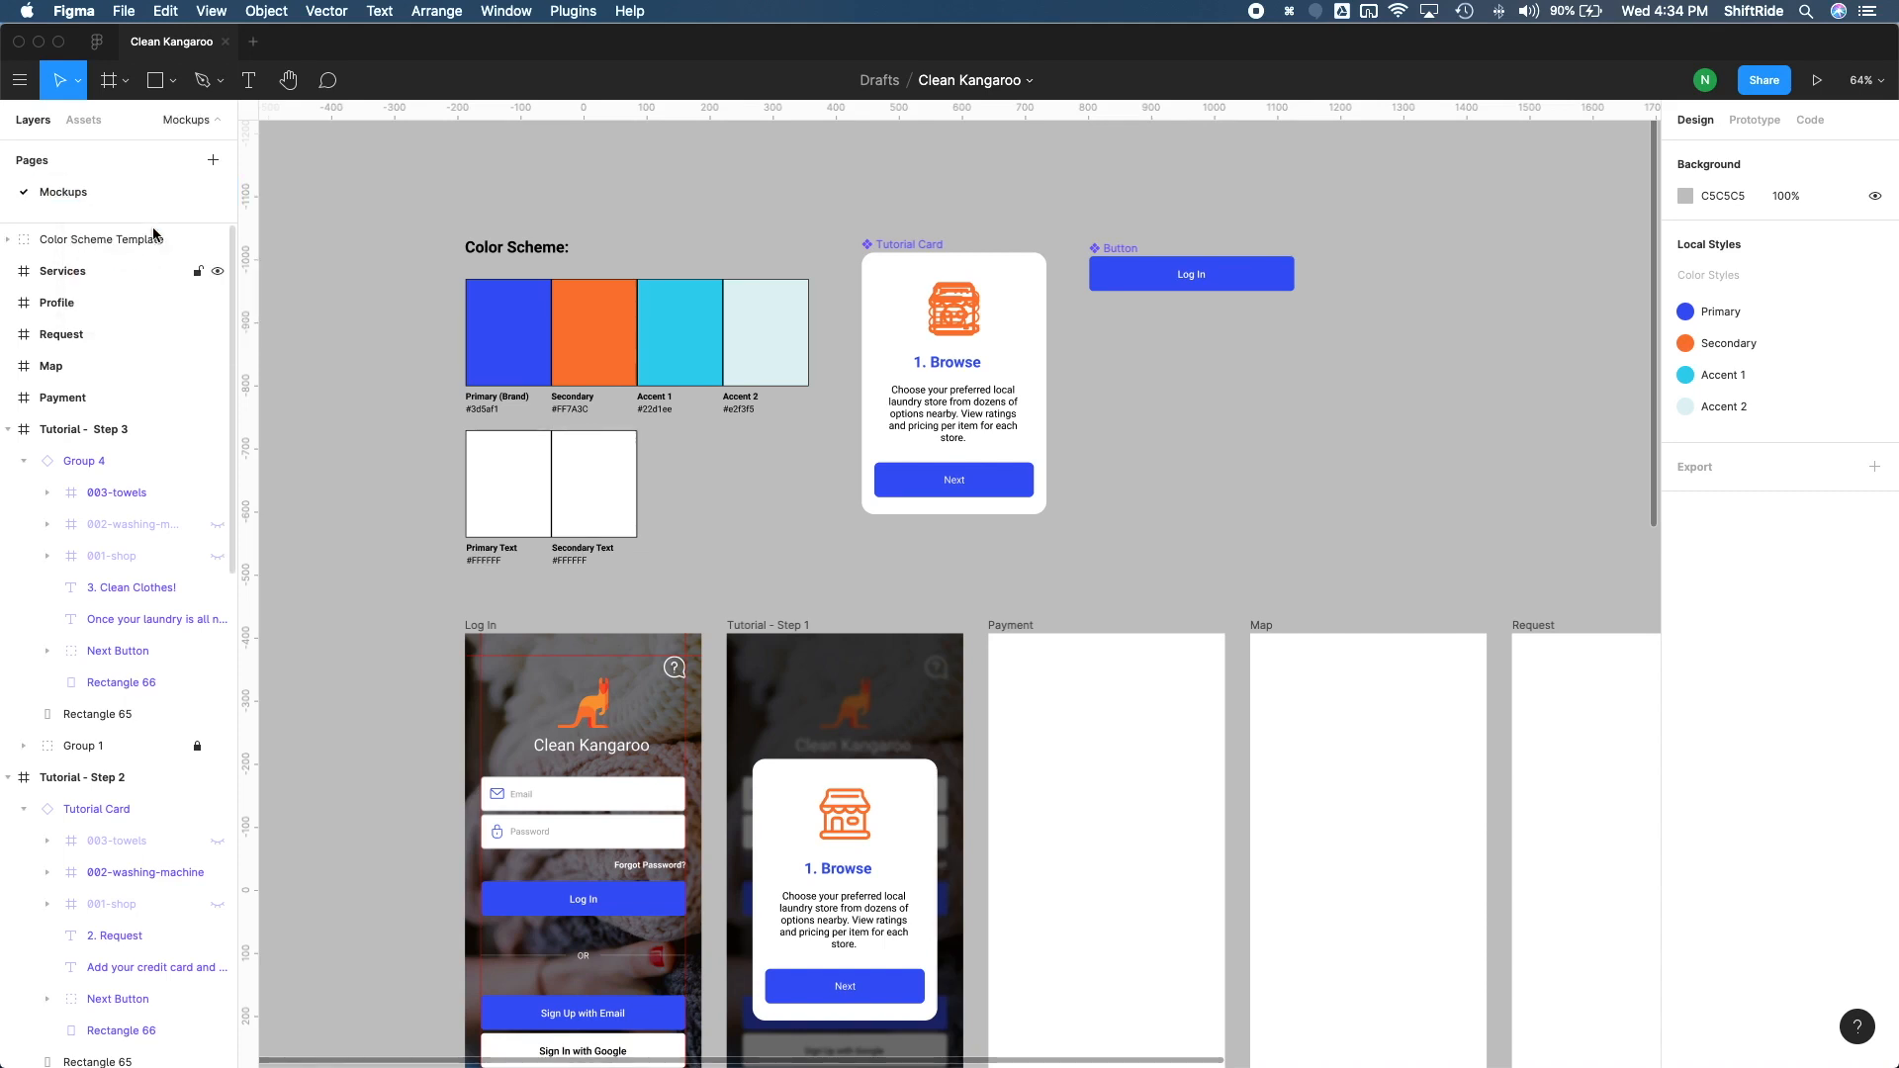
pyautogui.press('Return')
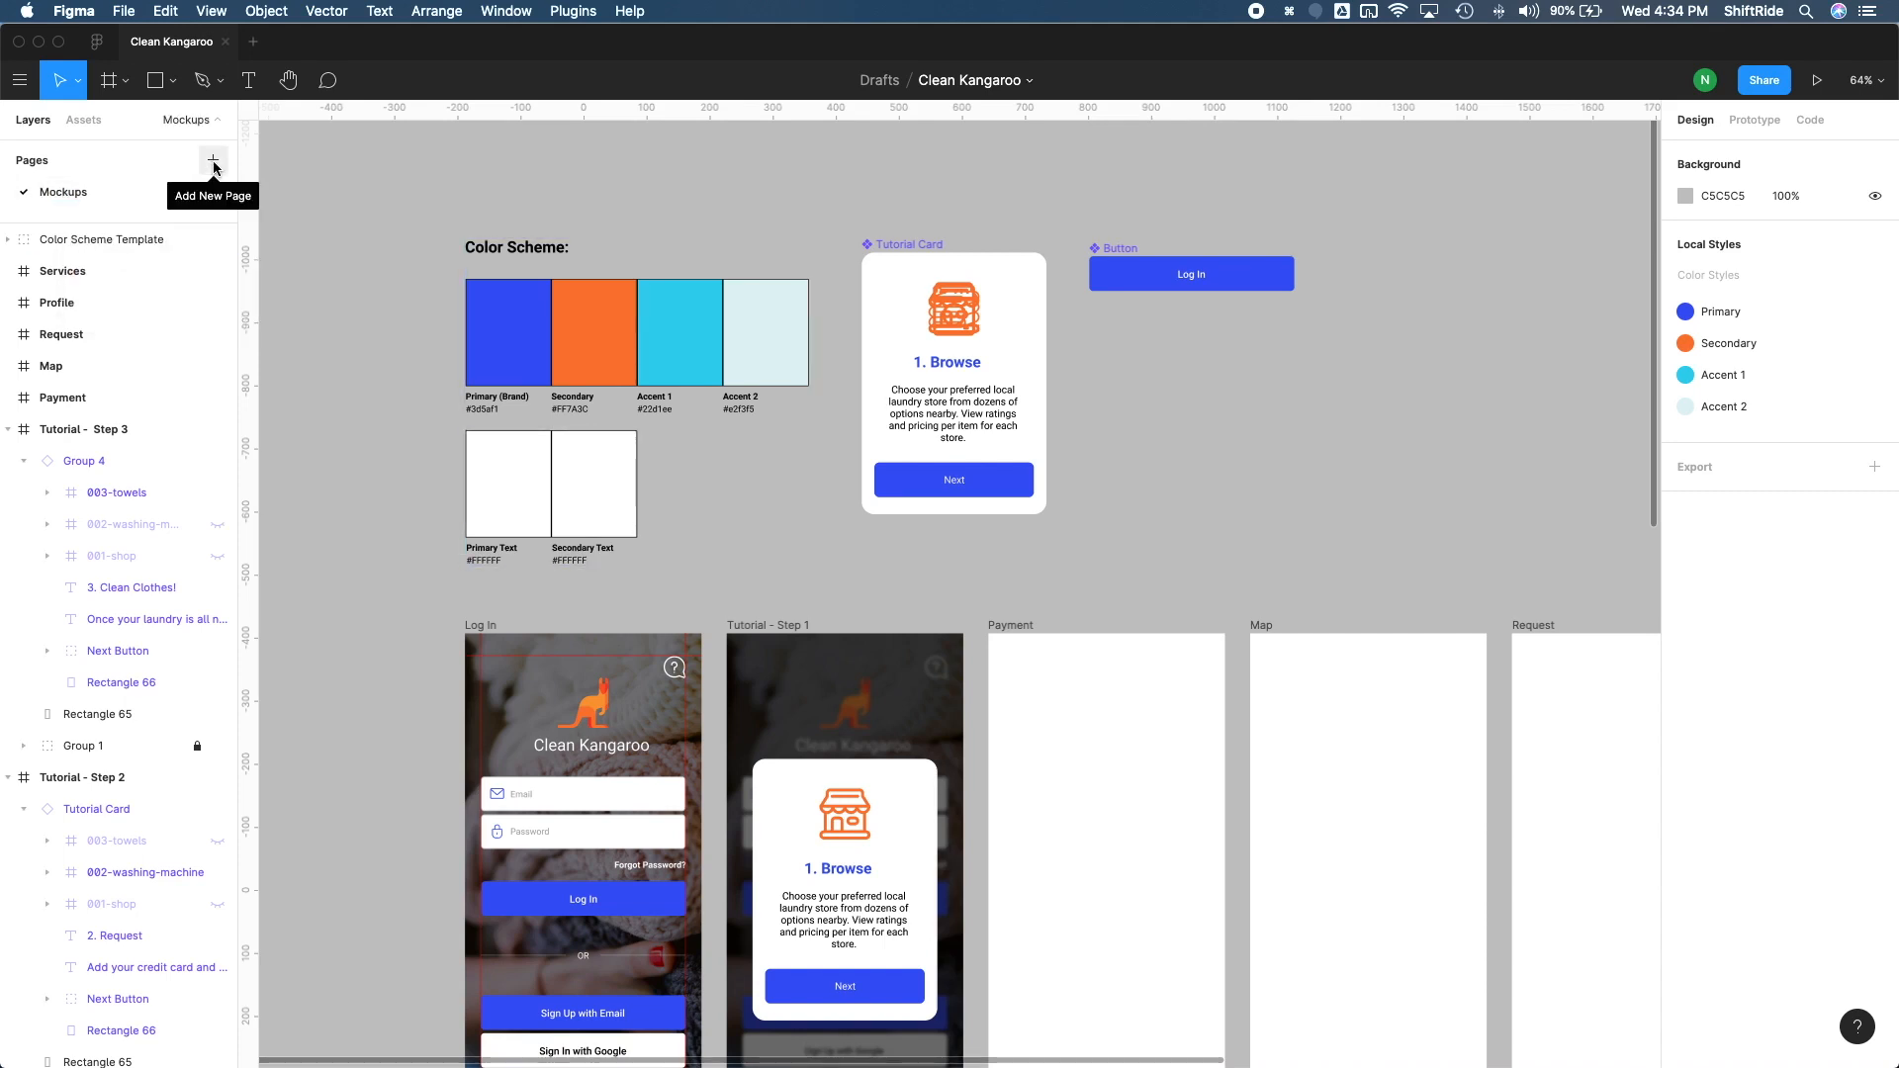
# Step: Add two new pages named Components and Styles to the file
pyautogui.click(213, 161)
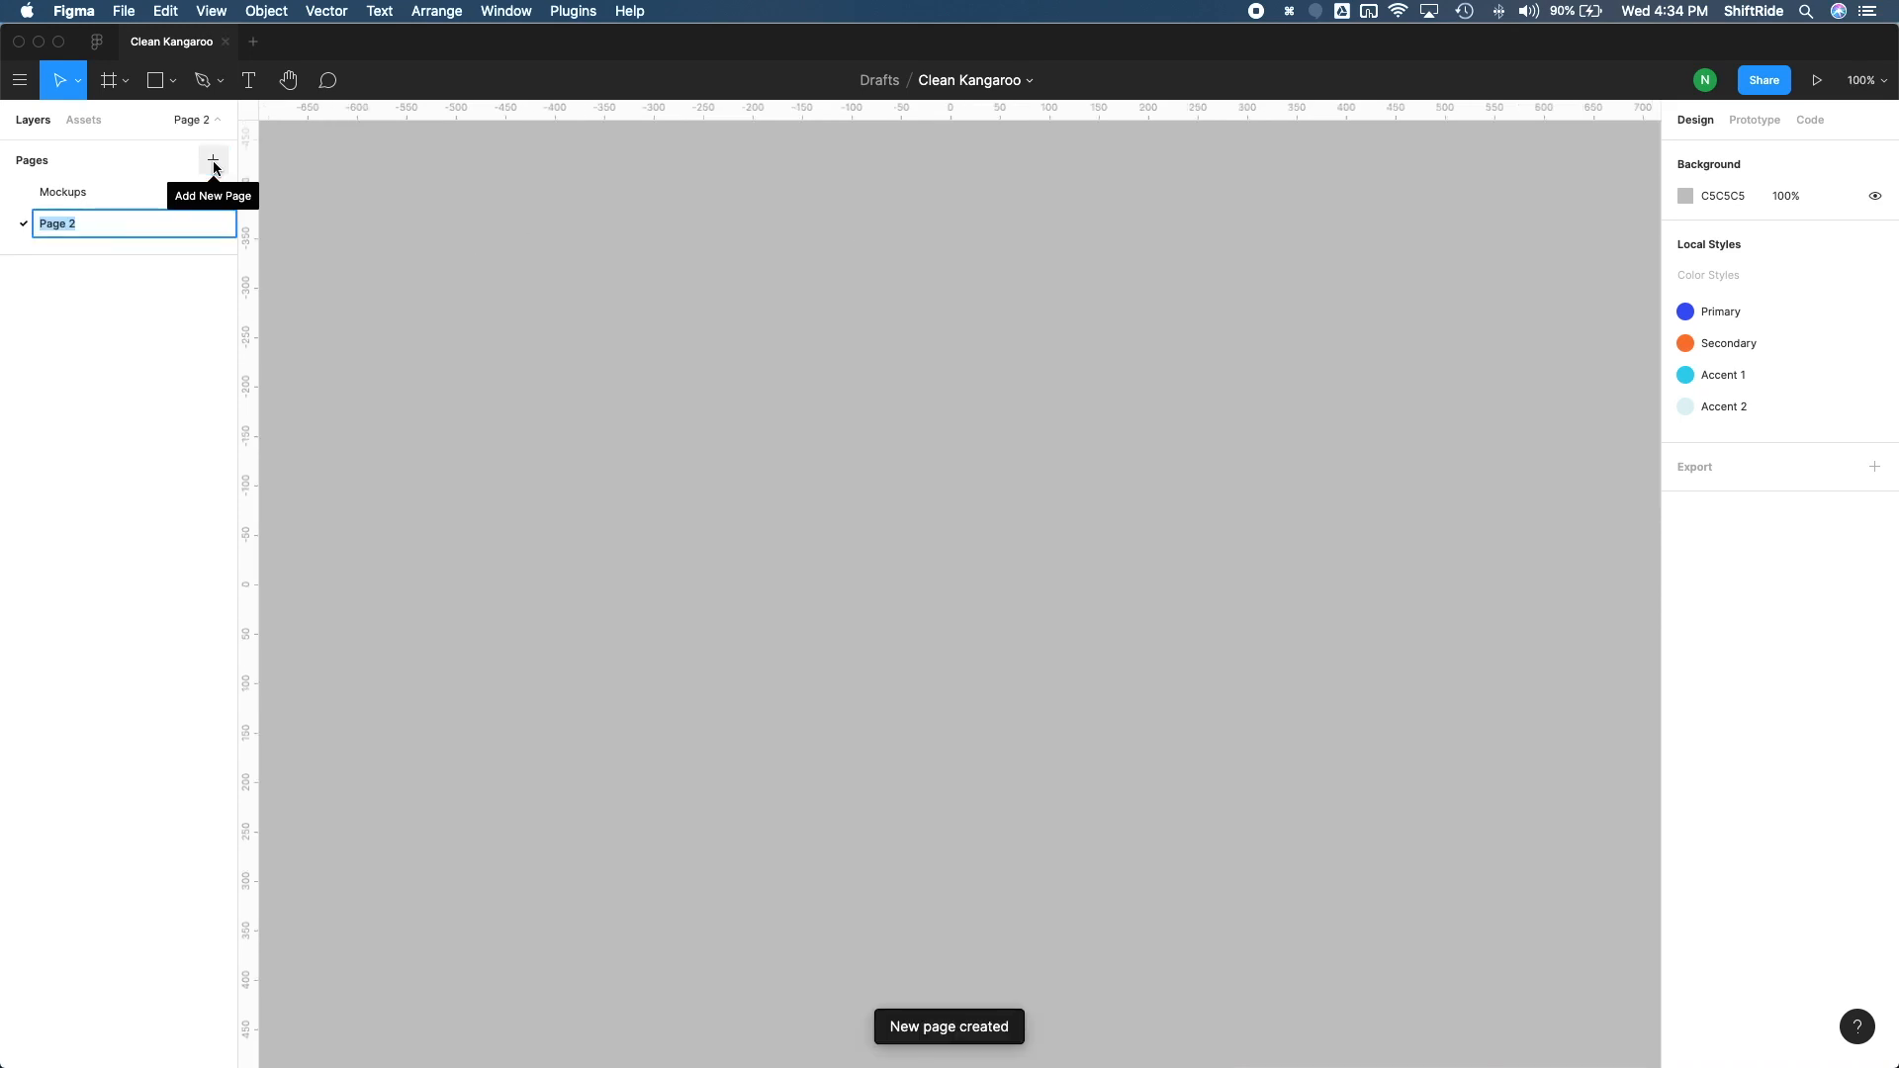
pyautogui.write('Components')
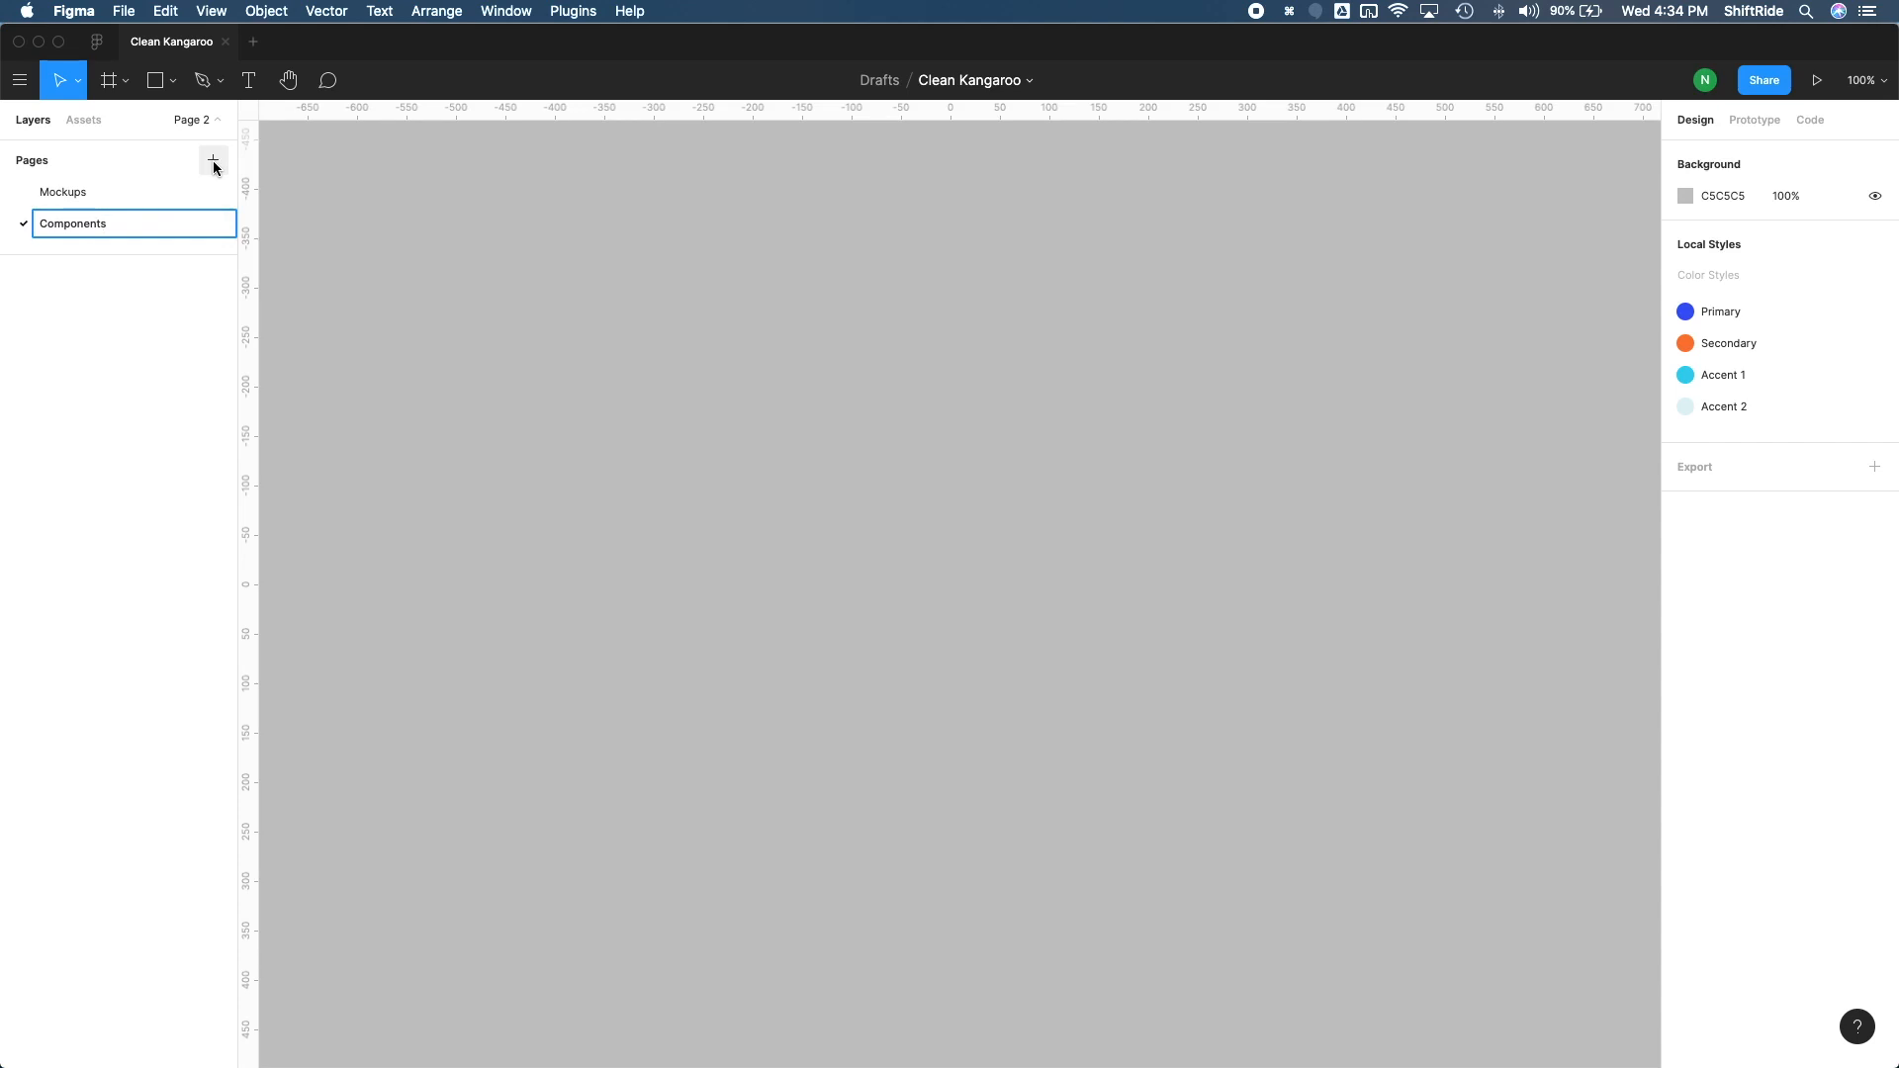
pyautogui.click(213, 161)
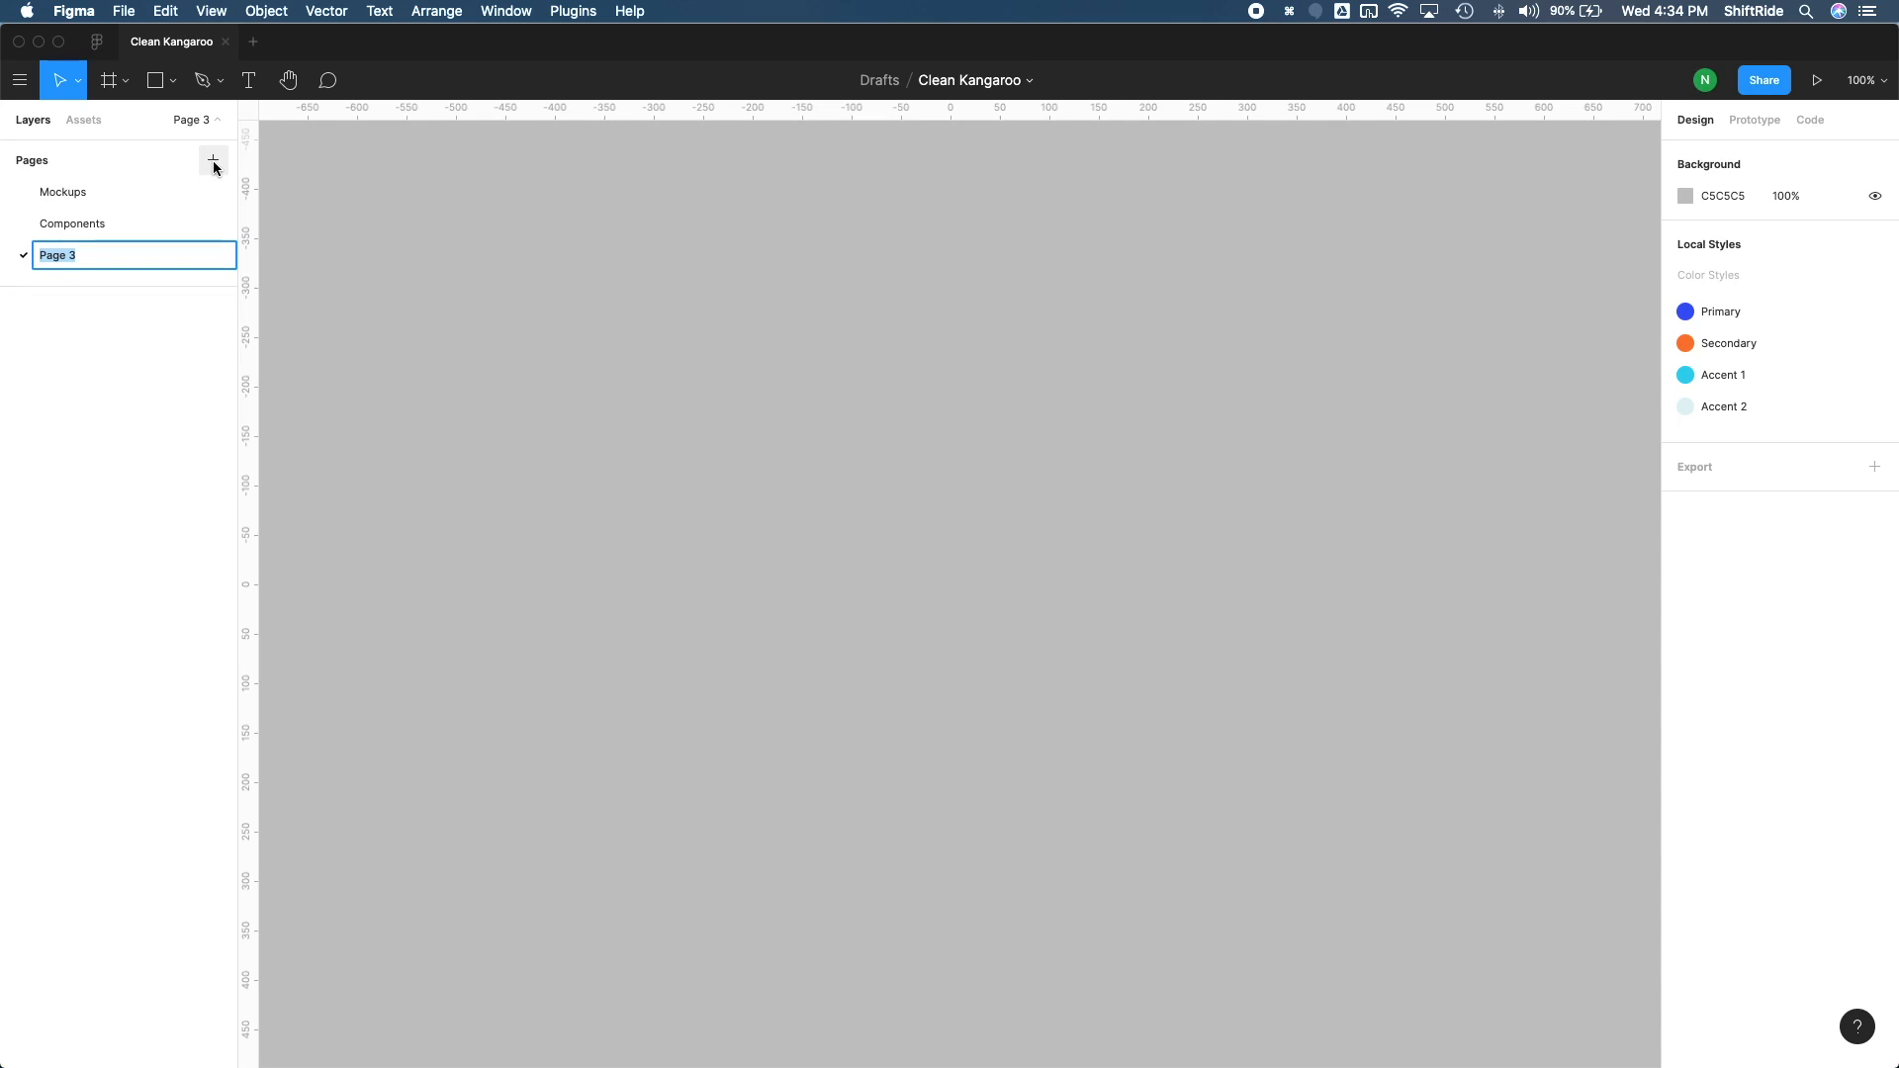
pyautogui.write('Styles')
pyautogui.press('Return')
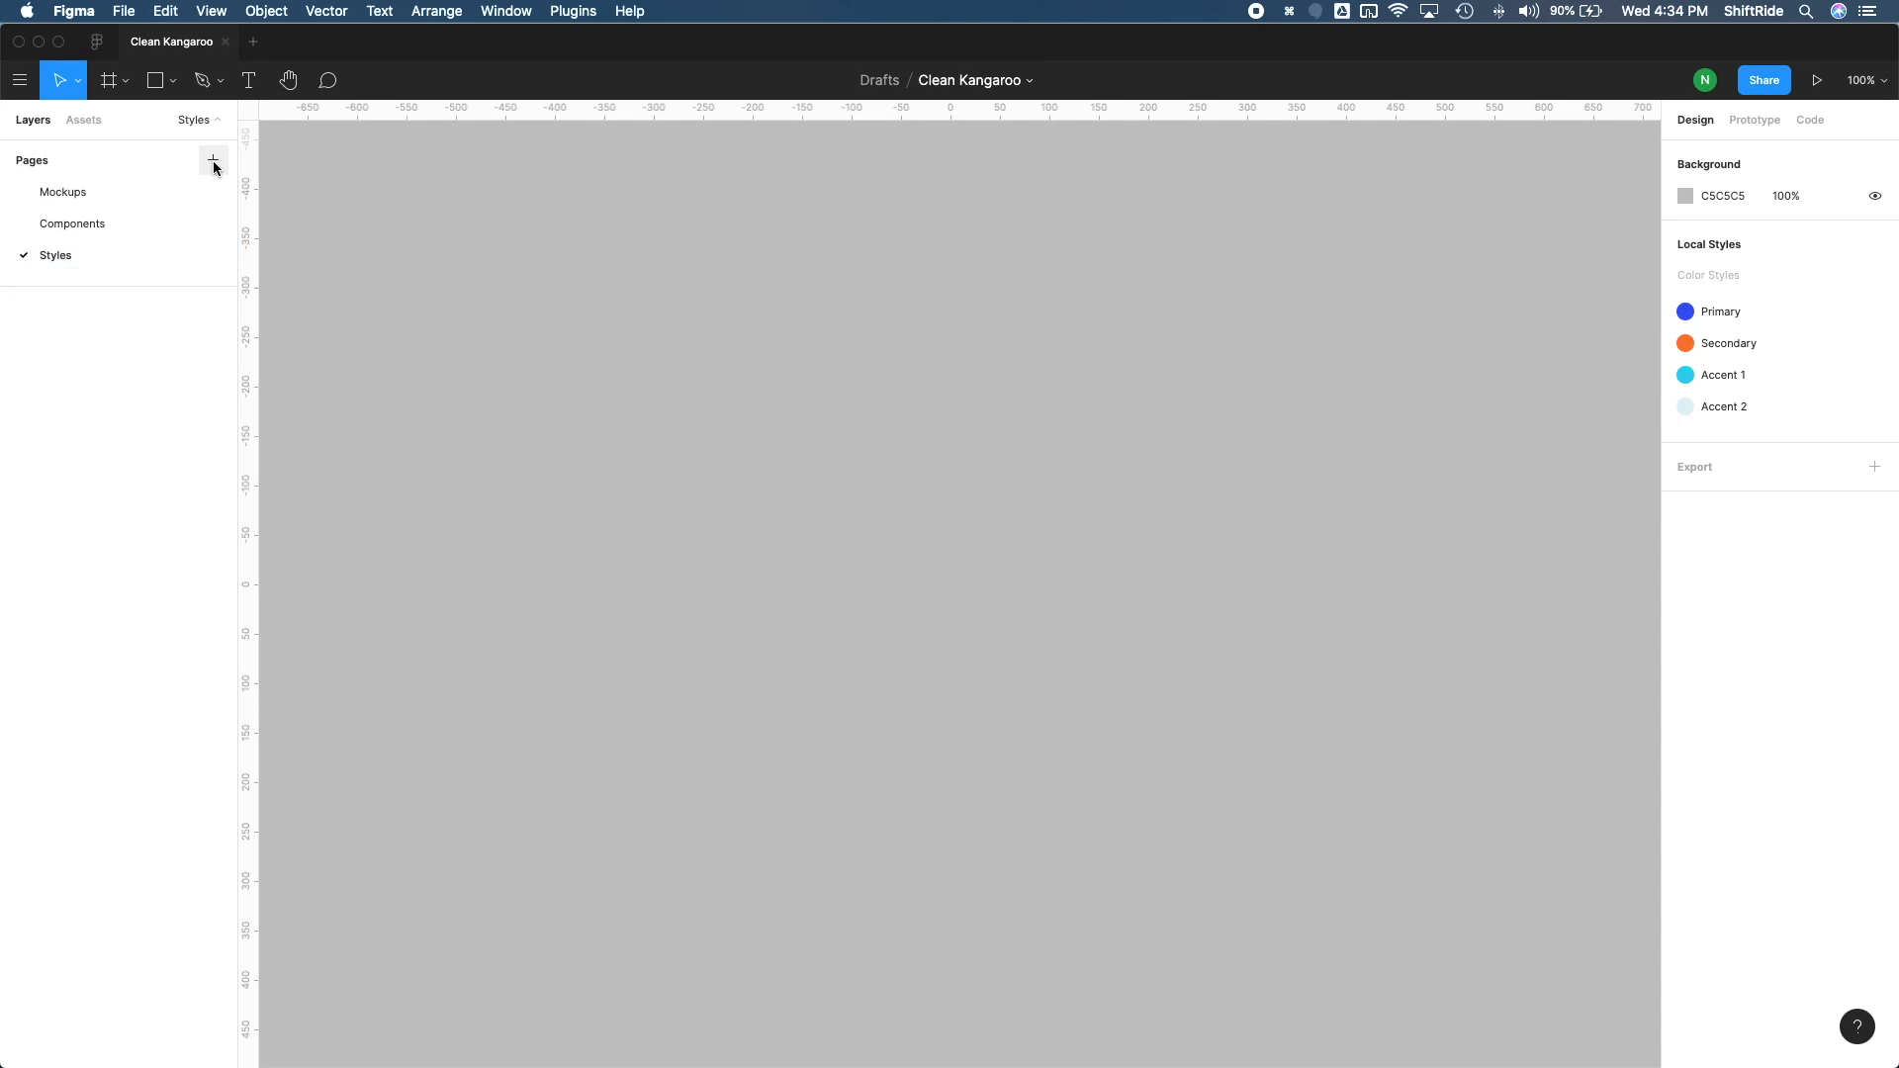
# Step: Move the Color Scheme Template group from the Mockups page to the Styles page by cutting and pasting it
pyautogui.click(99, 199)
pyautogui.moveTo(390, 185); pyautogui.dragTo(831, 598)
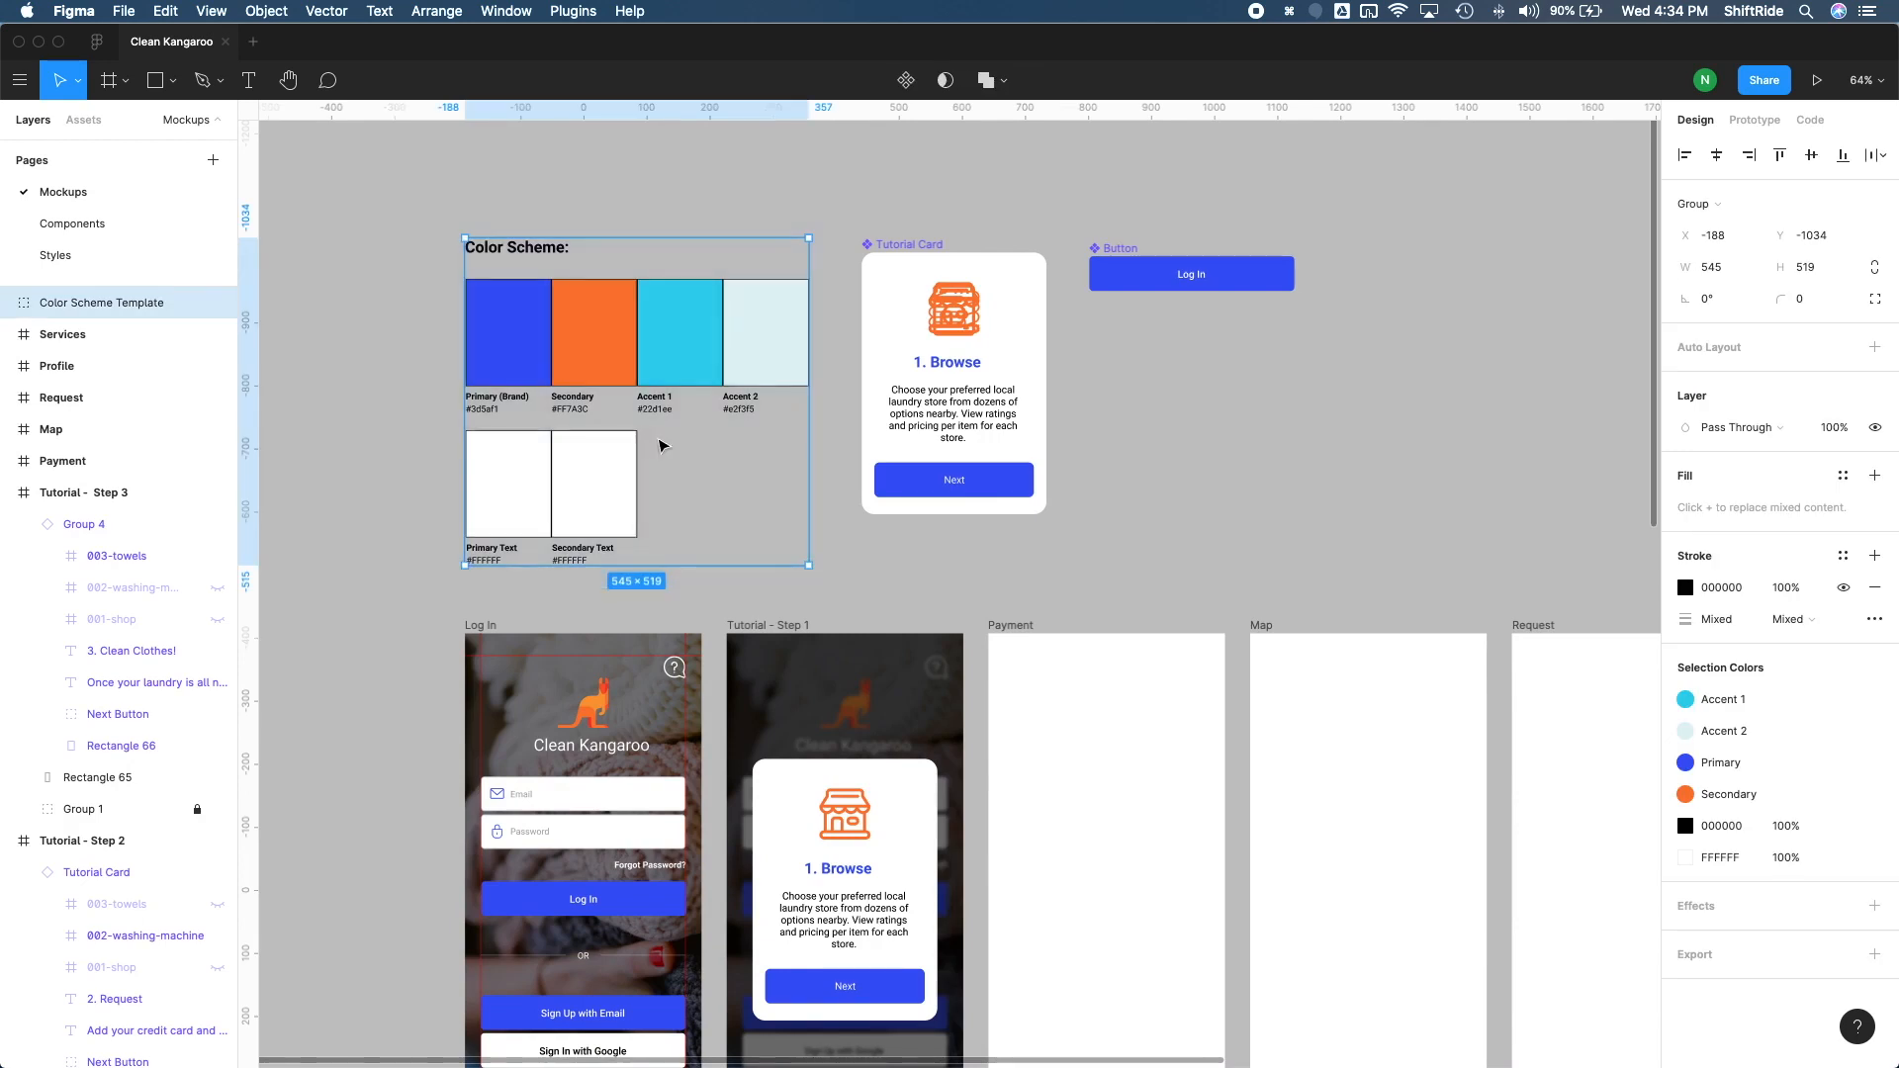
pyautogui.press('super+x')
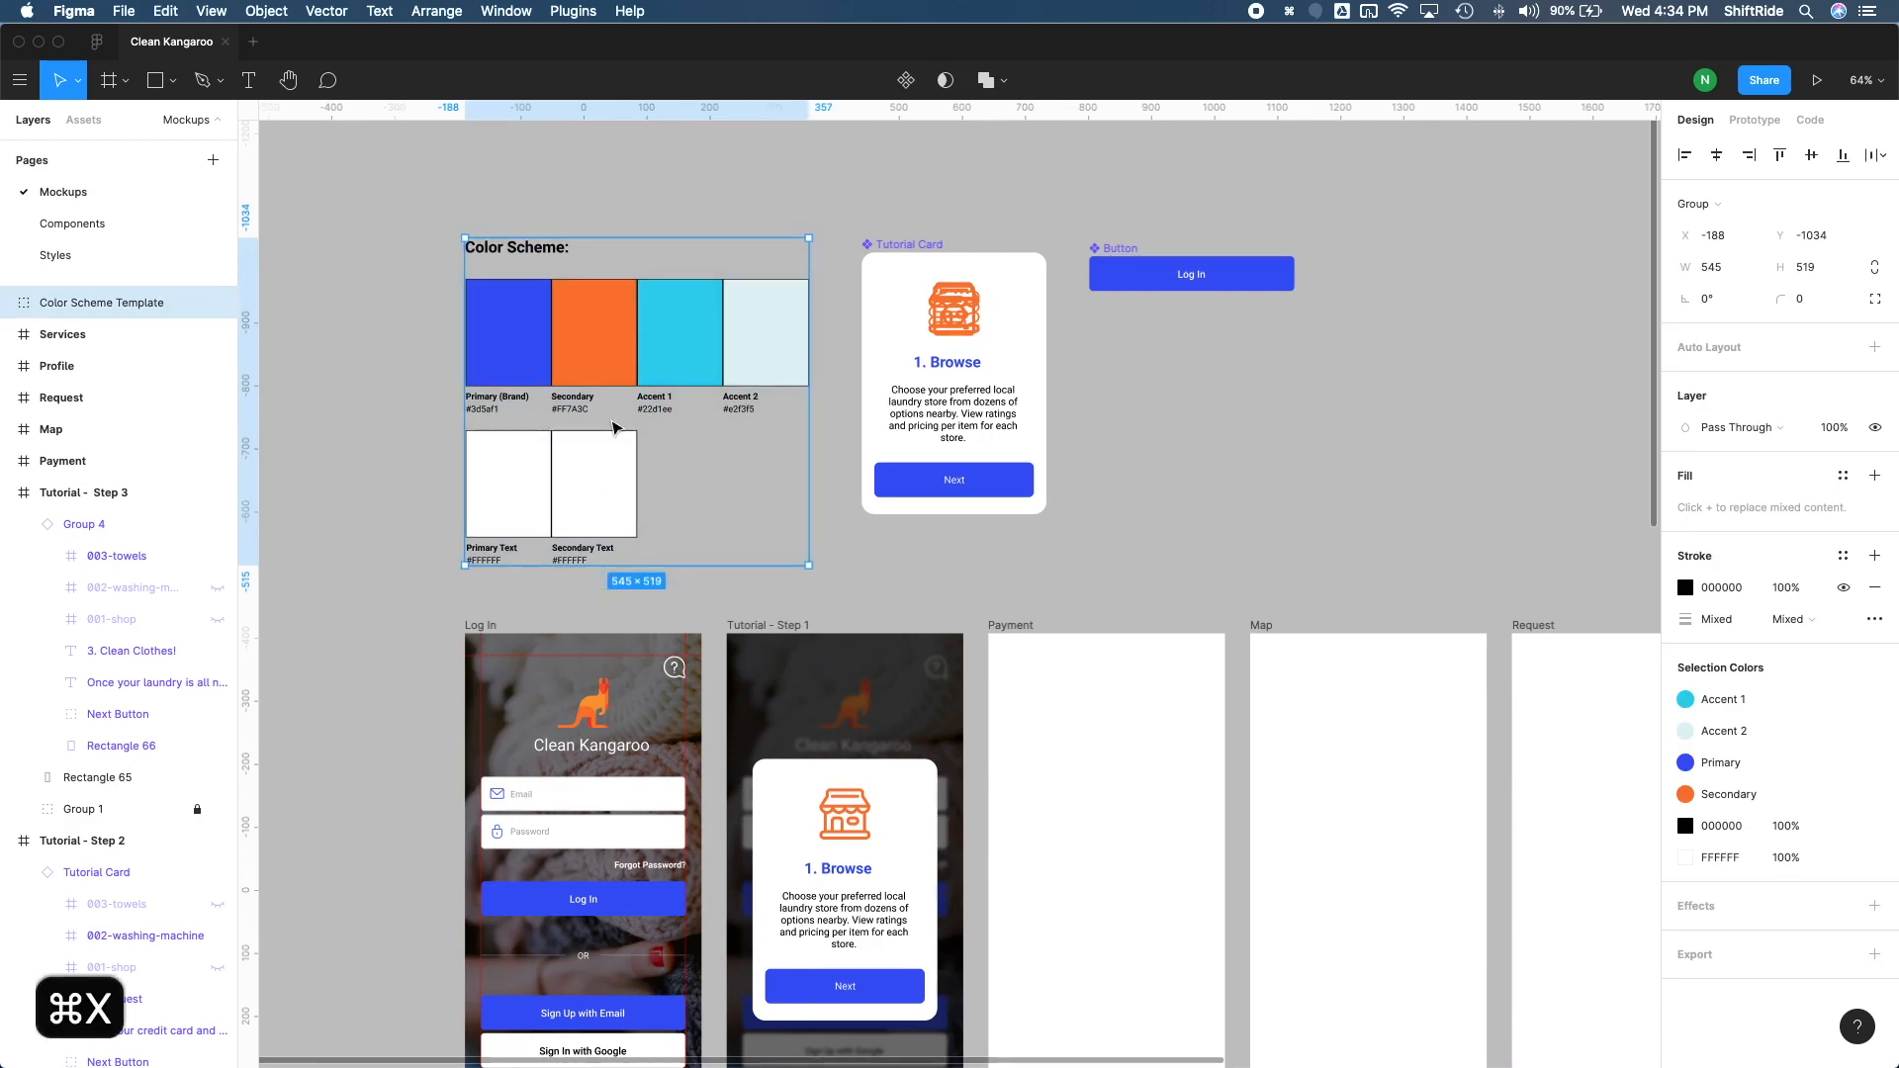
pyautogui.click(80, 259)
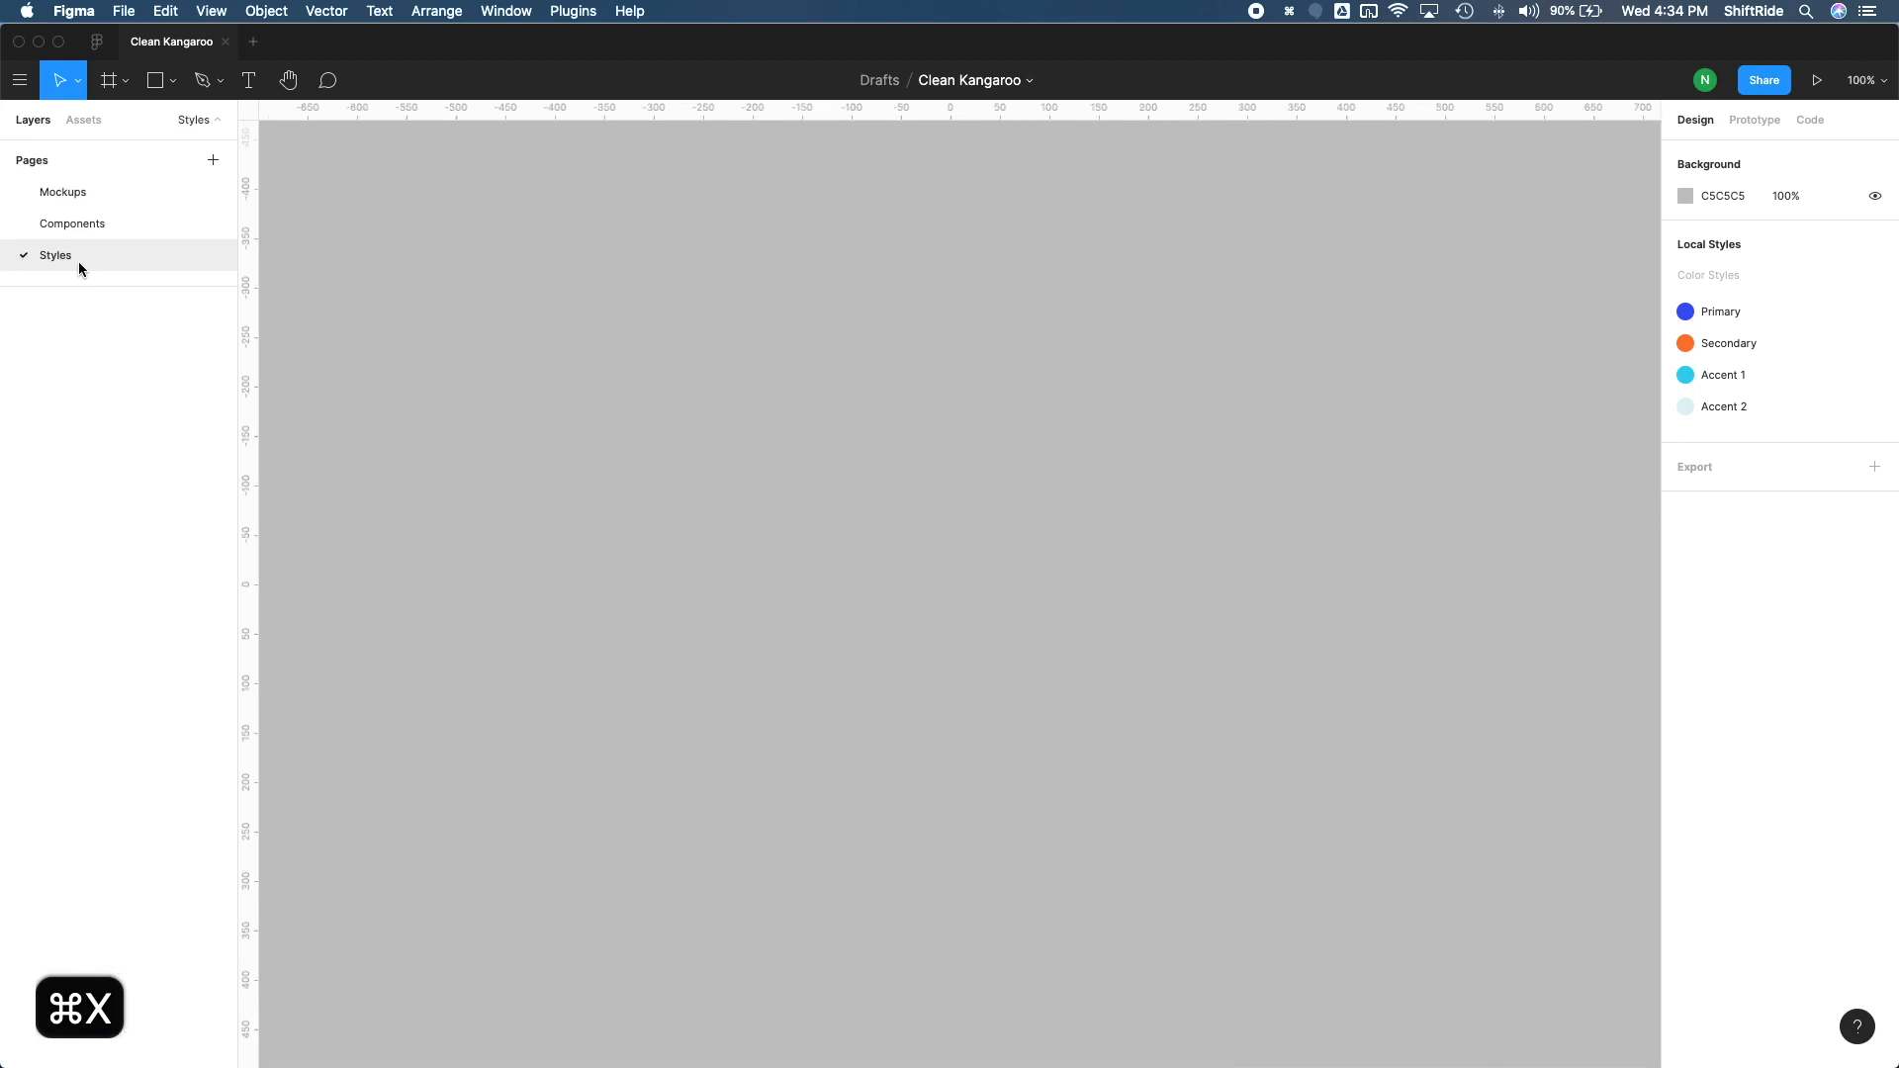
pyautogui.press('super+v')
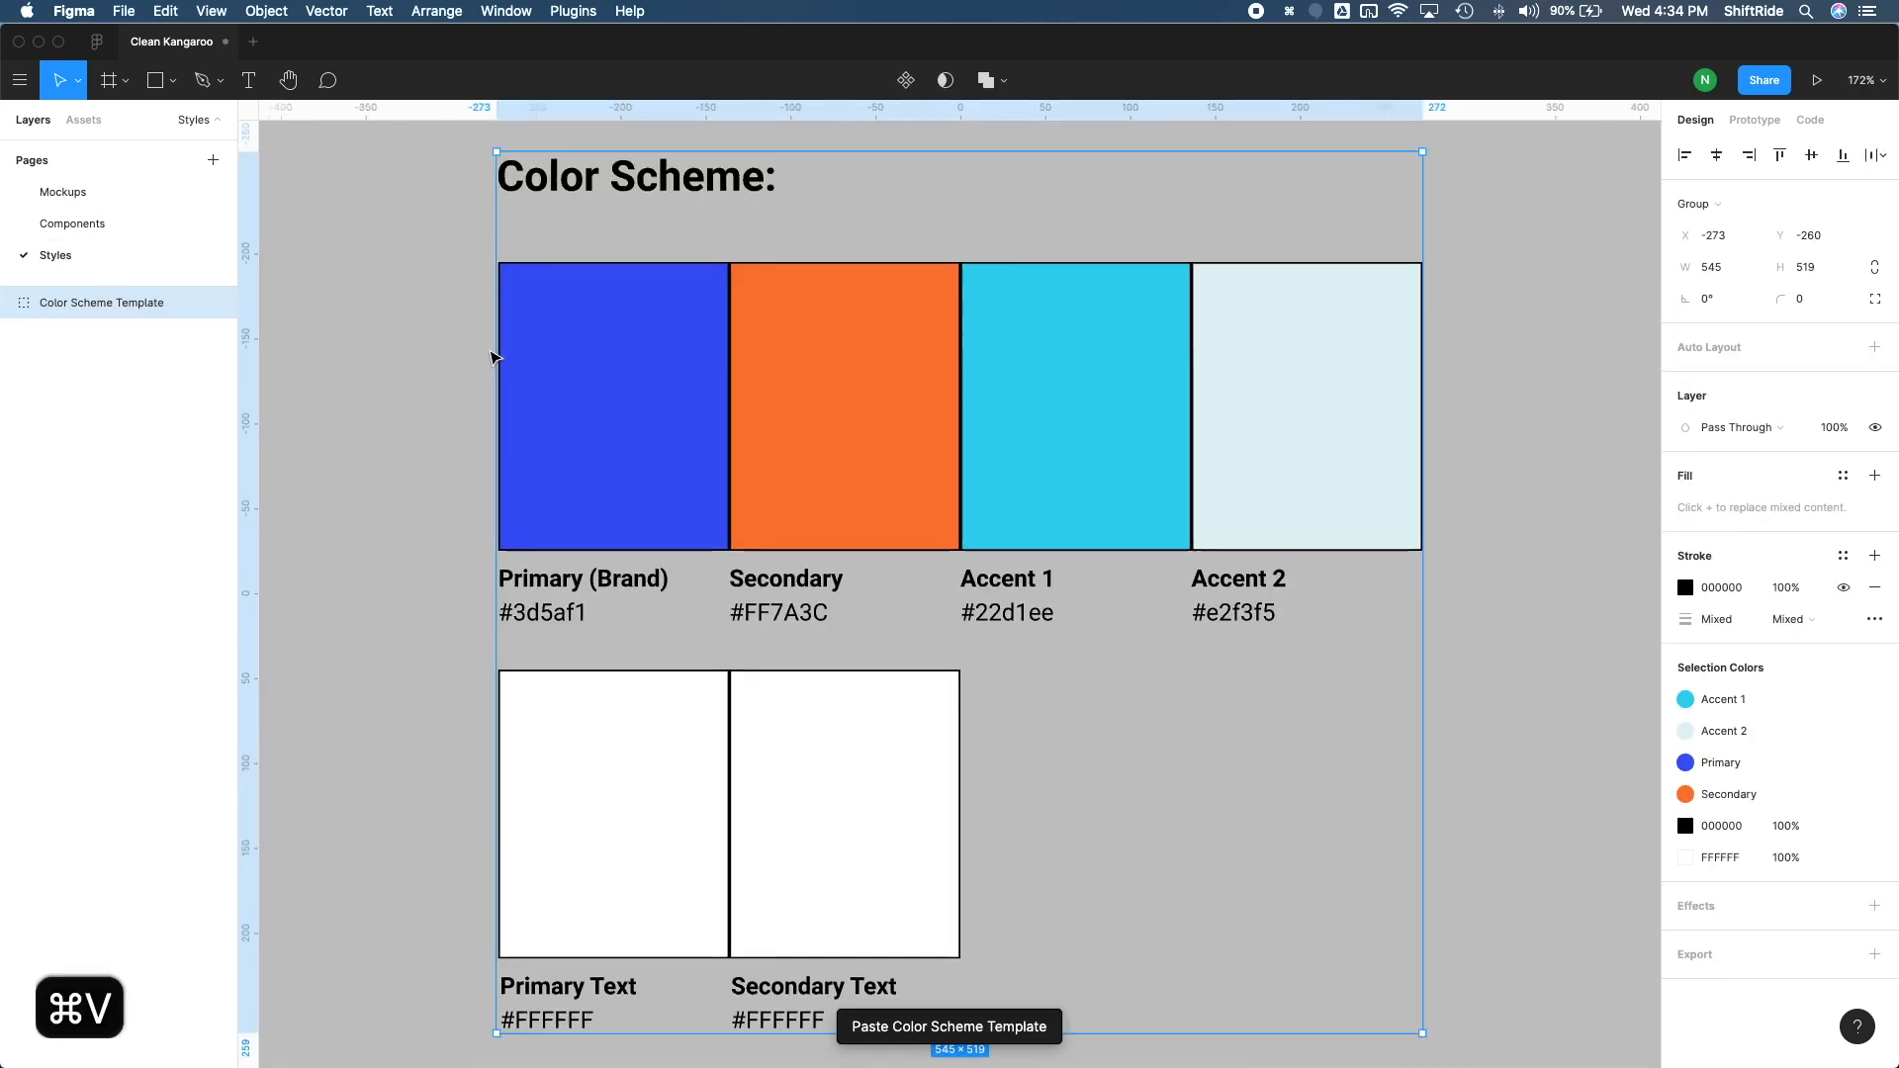
pyautogui.scroll(-3, 450, 406)
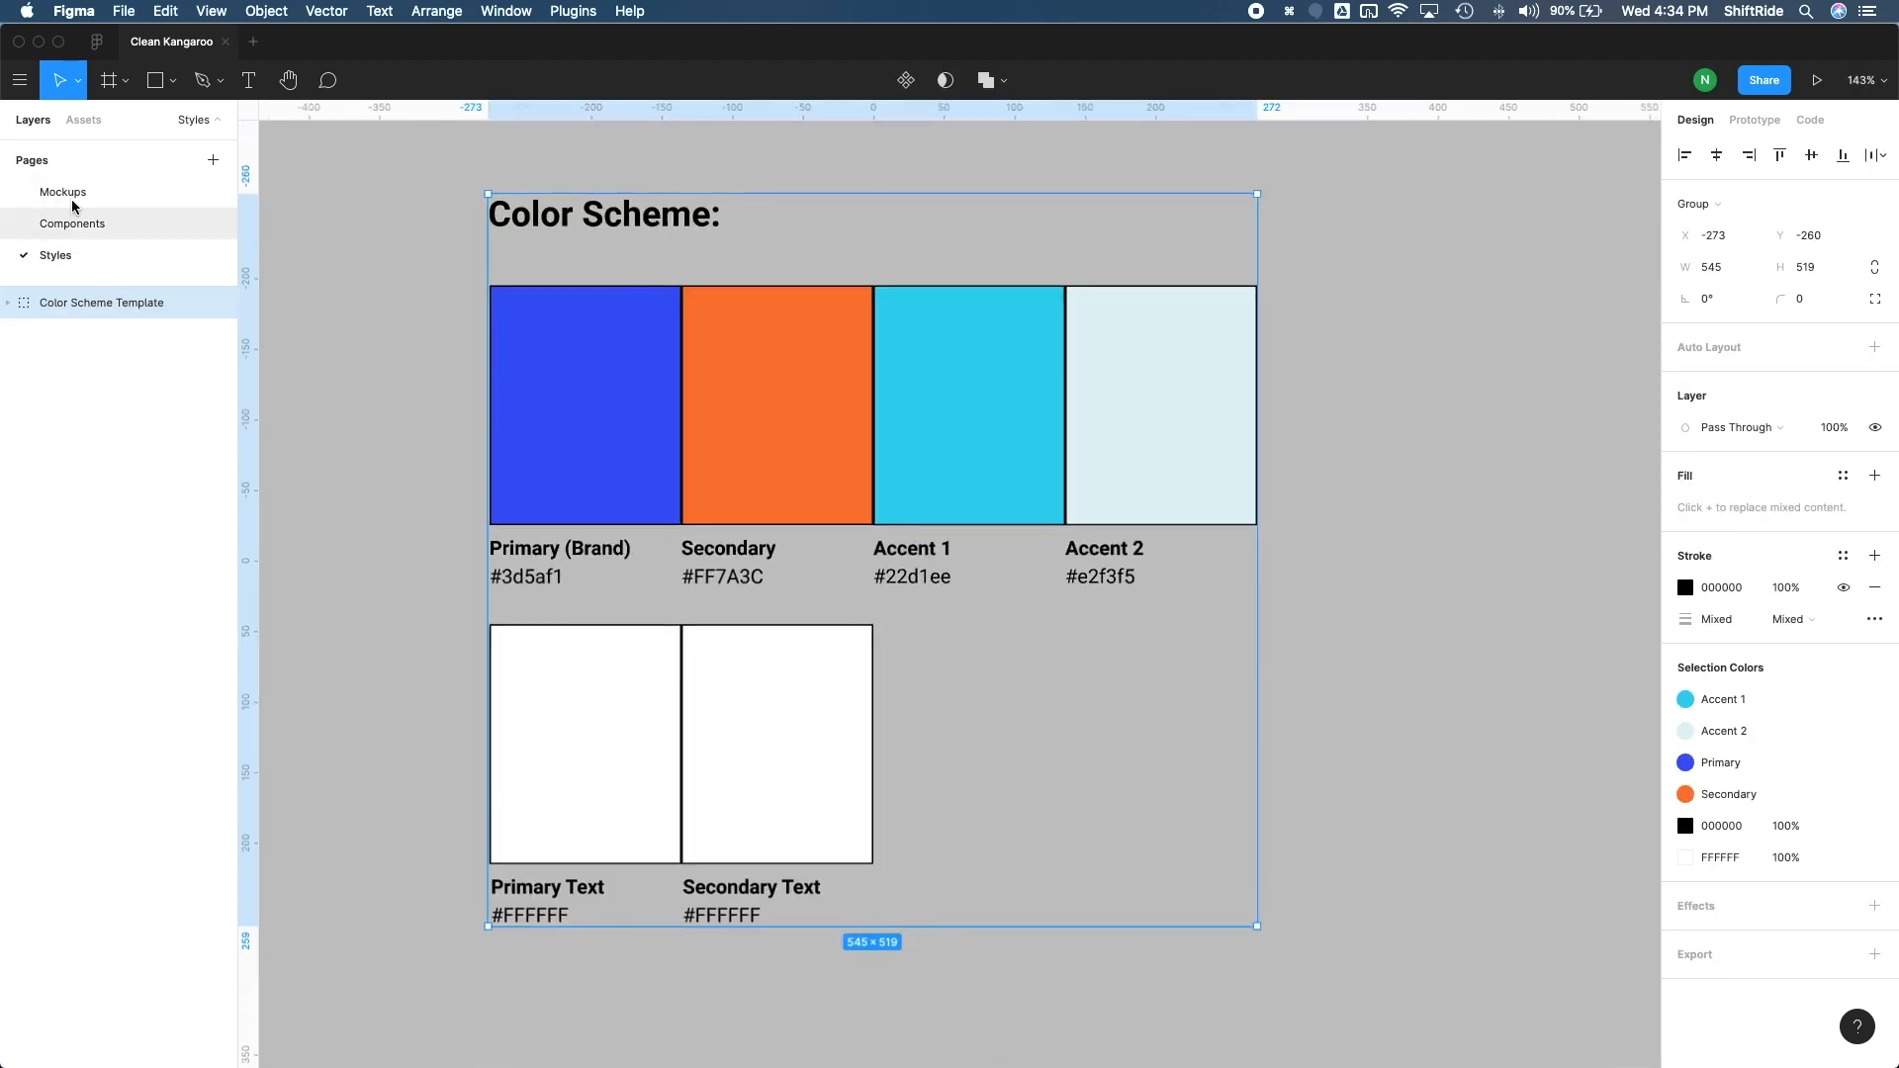
# Step: Cut the Tutorial Card and Button main components from the Mockups page and paste them onto the Components page
pyautogui.click(89, 197)
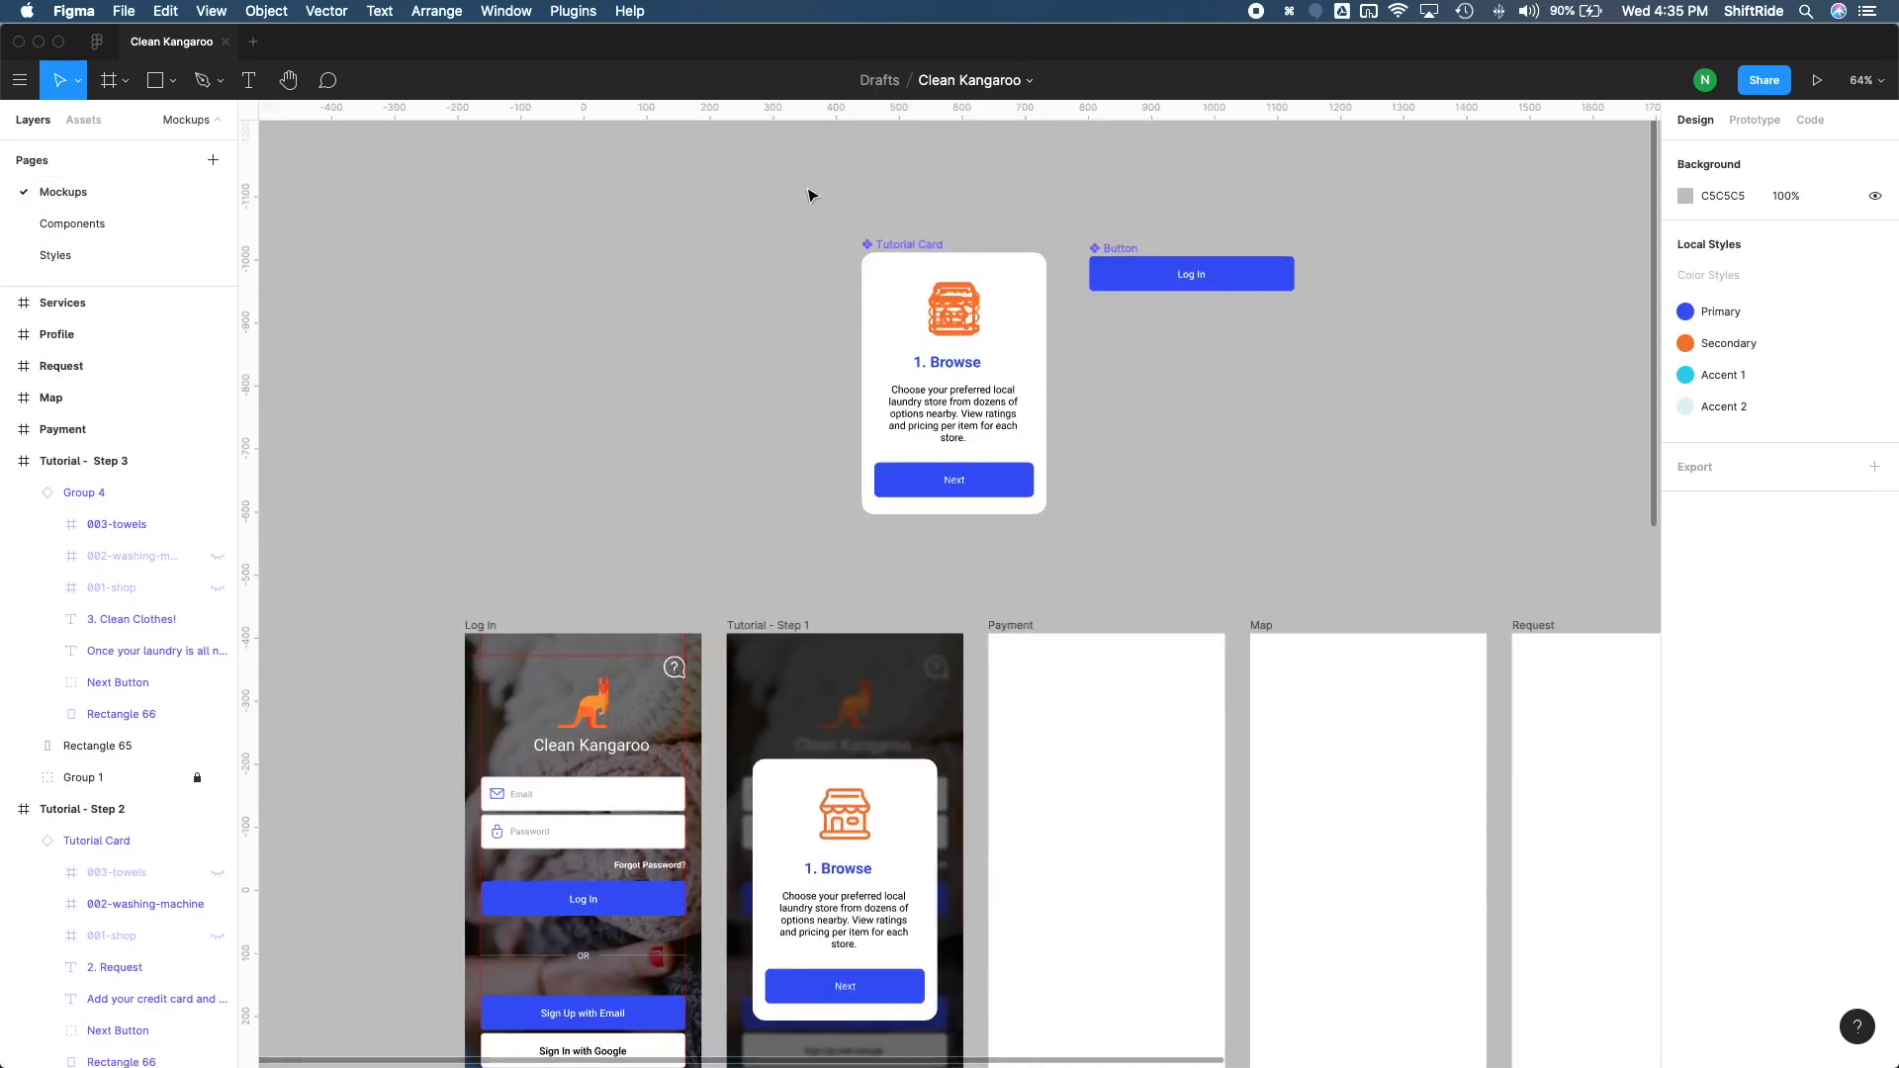
pyautogui.moveTo(819, 202); pyautogui.dragTo(1357, 560)
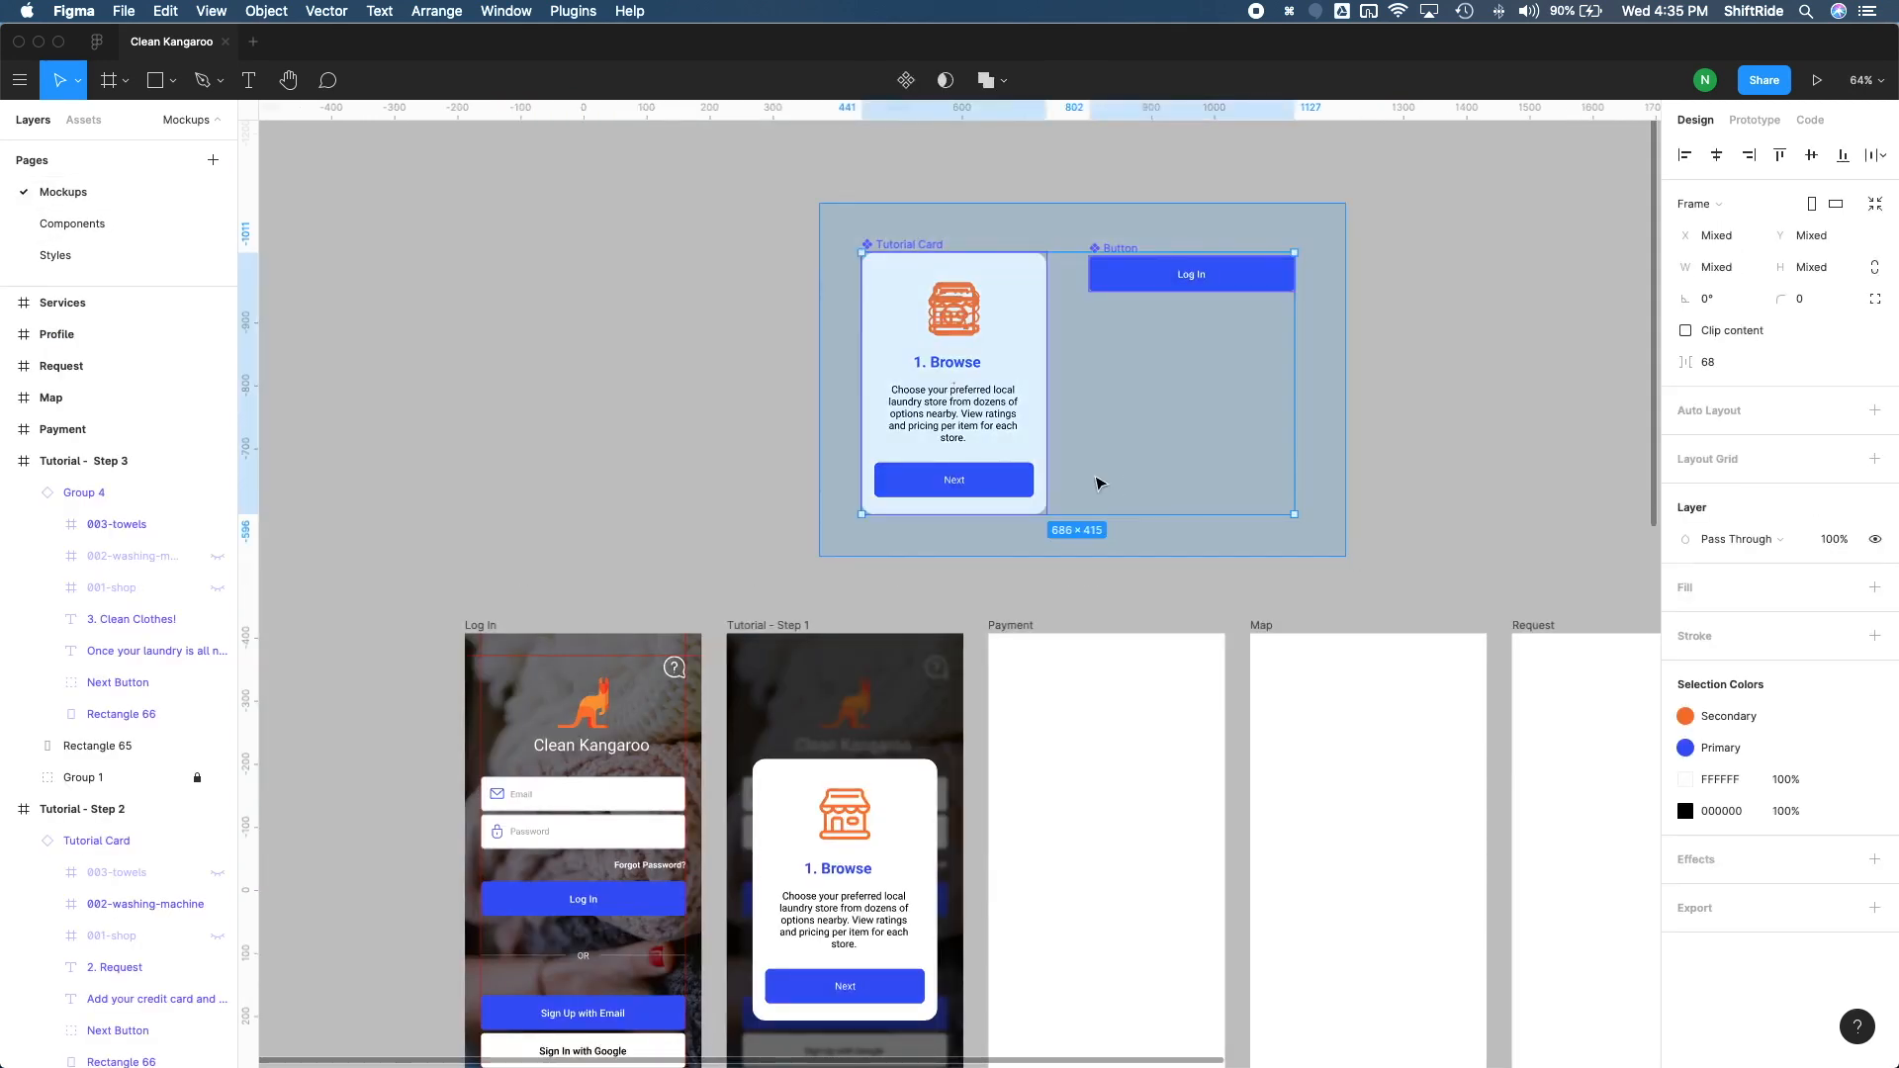
pyautogui.press('super+x')
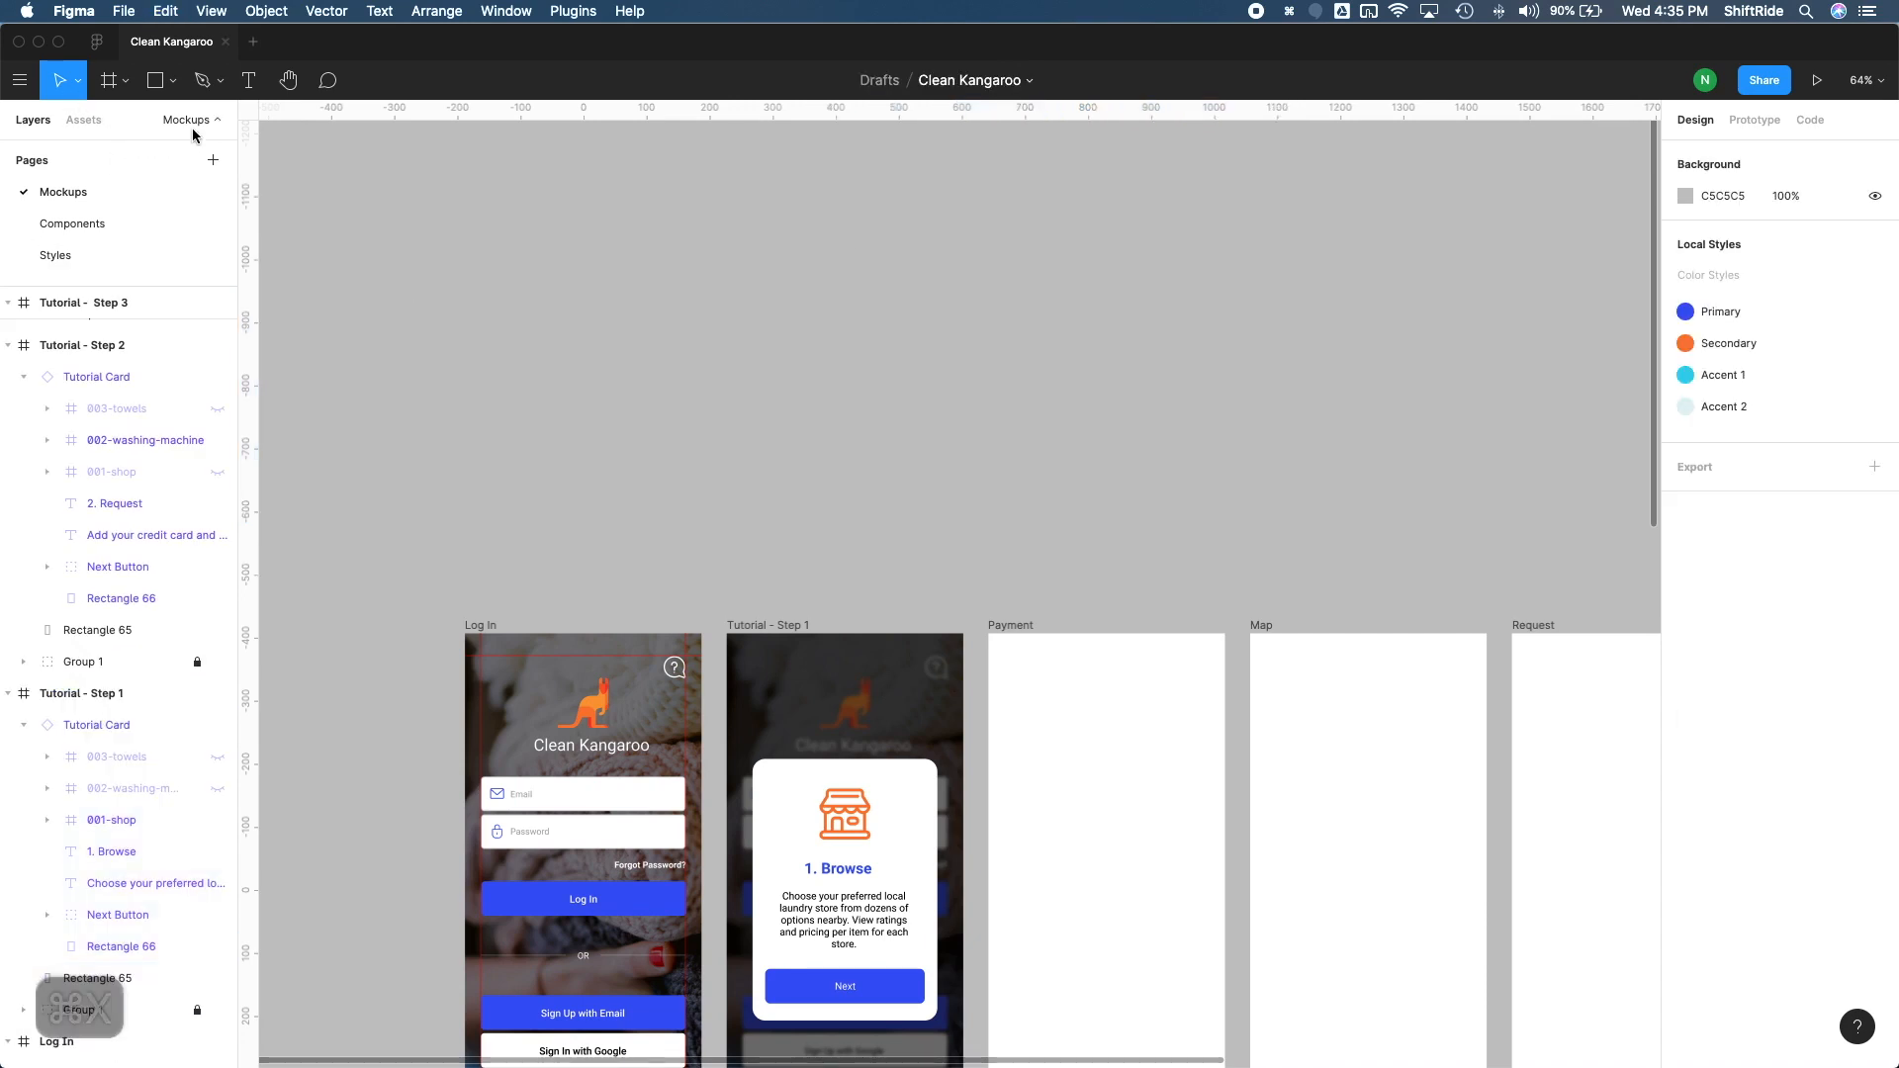
pyautogui.click(92, 225)
pyautogui.press('super+v')
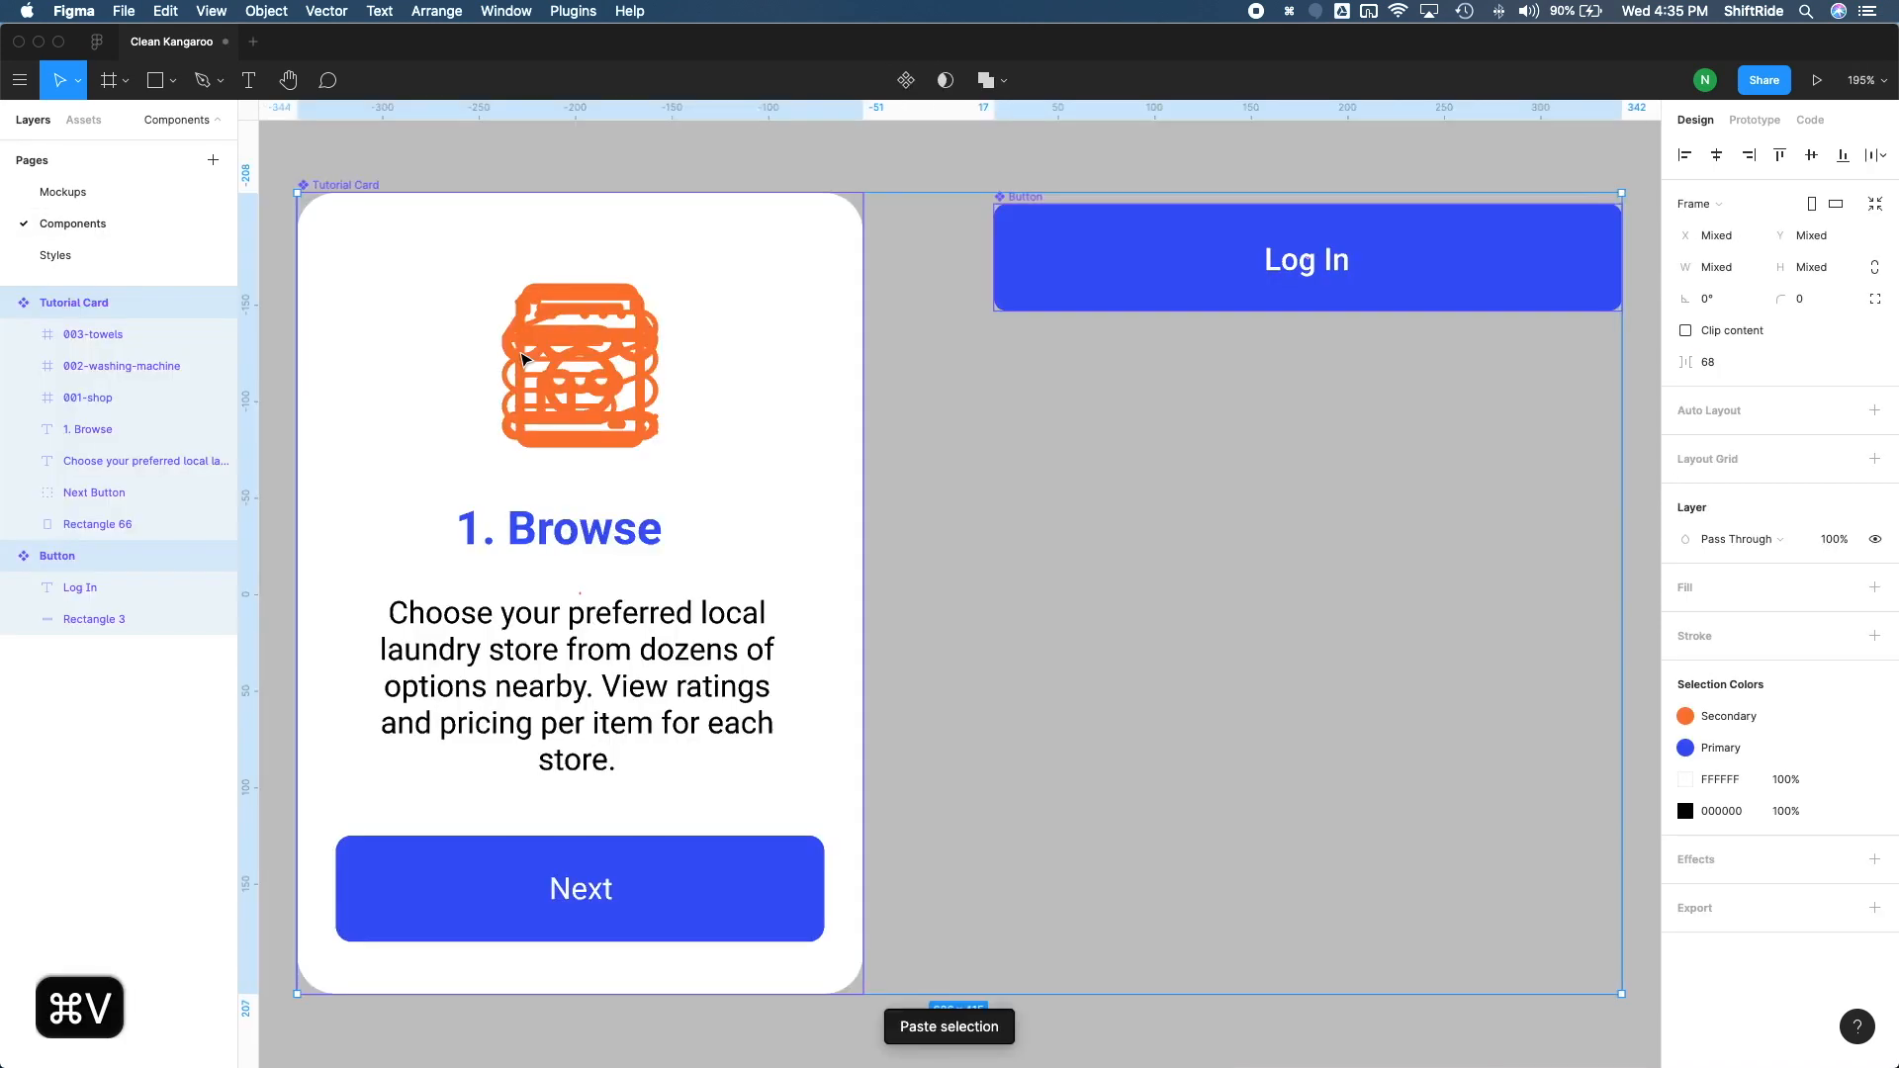
pyautogui.scroll(-3, 797, 475)
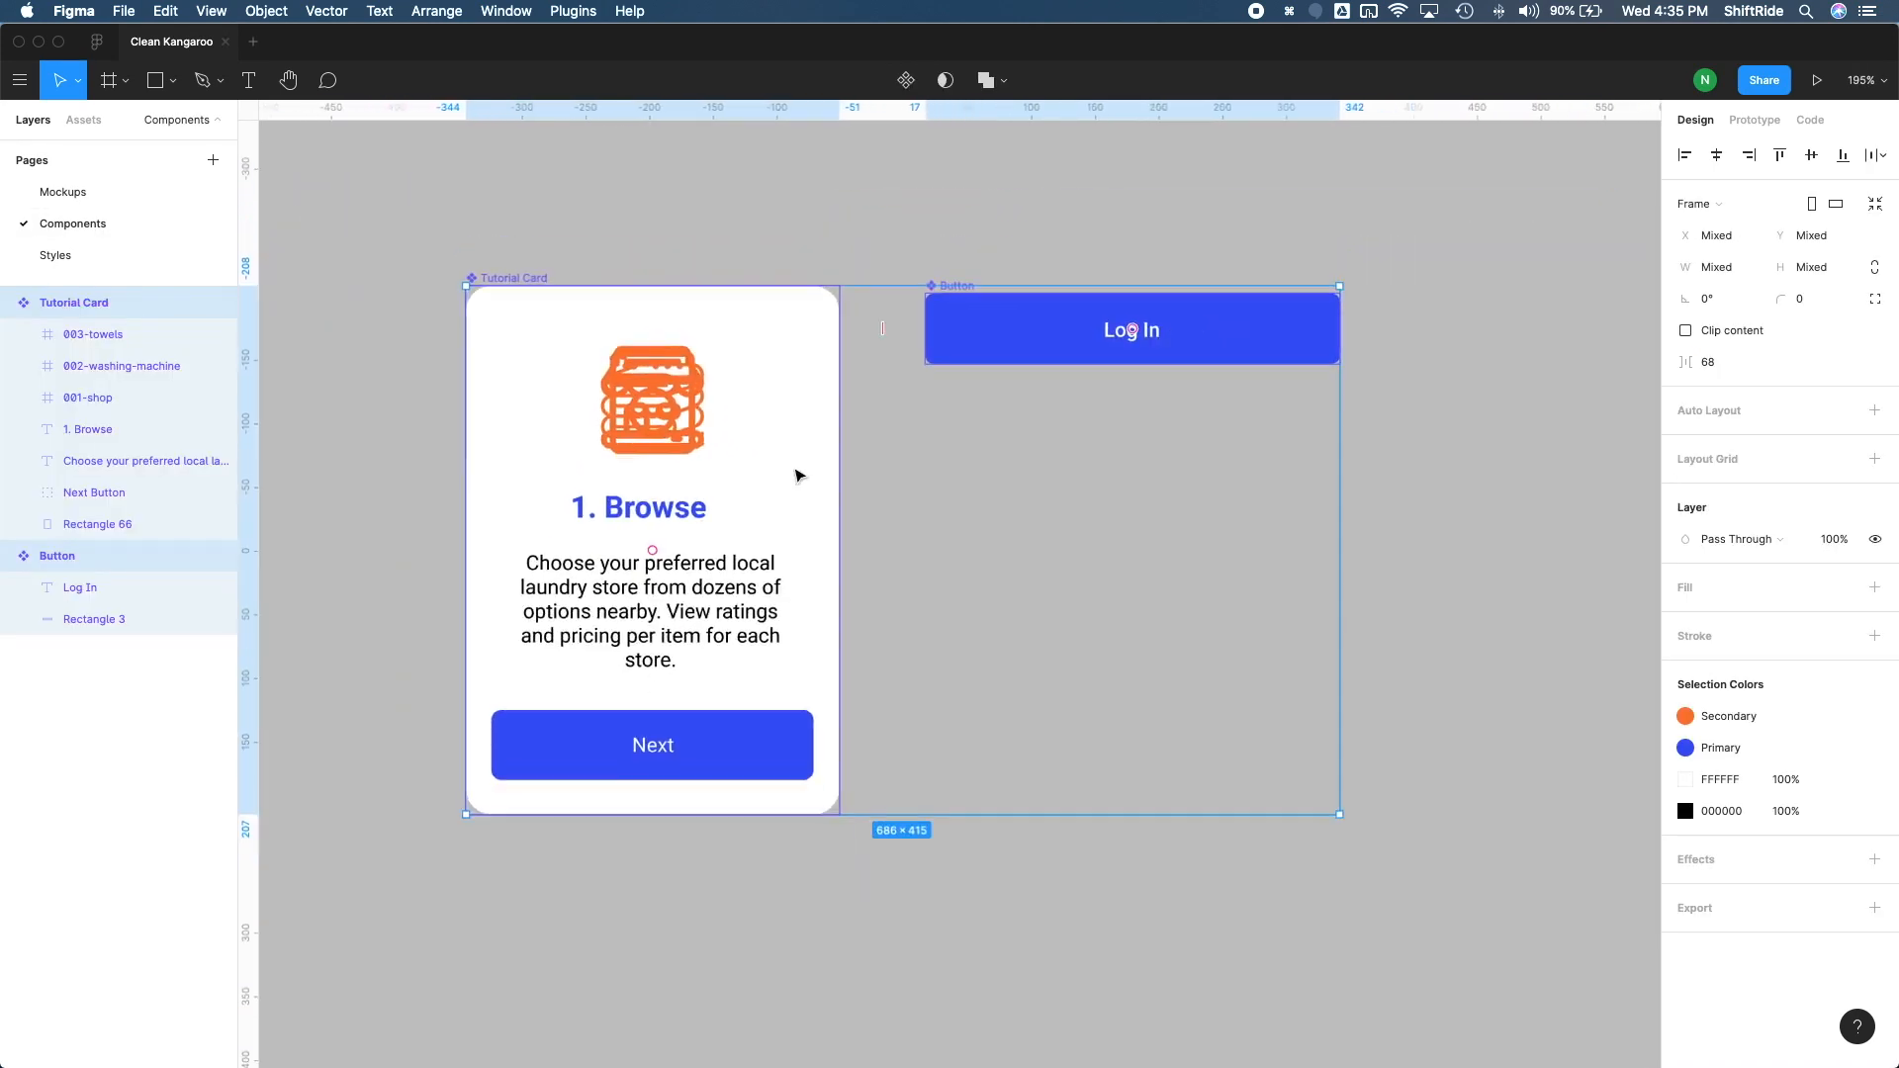
pyautogui.click(1222, 519)
pyautogui.hscroll(1, 1193, 461)
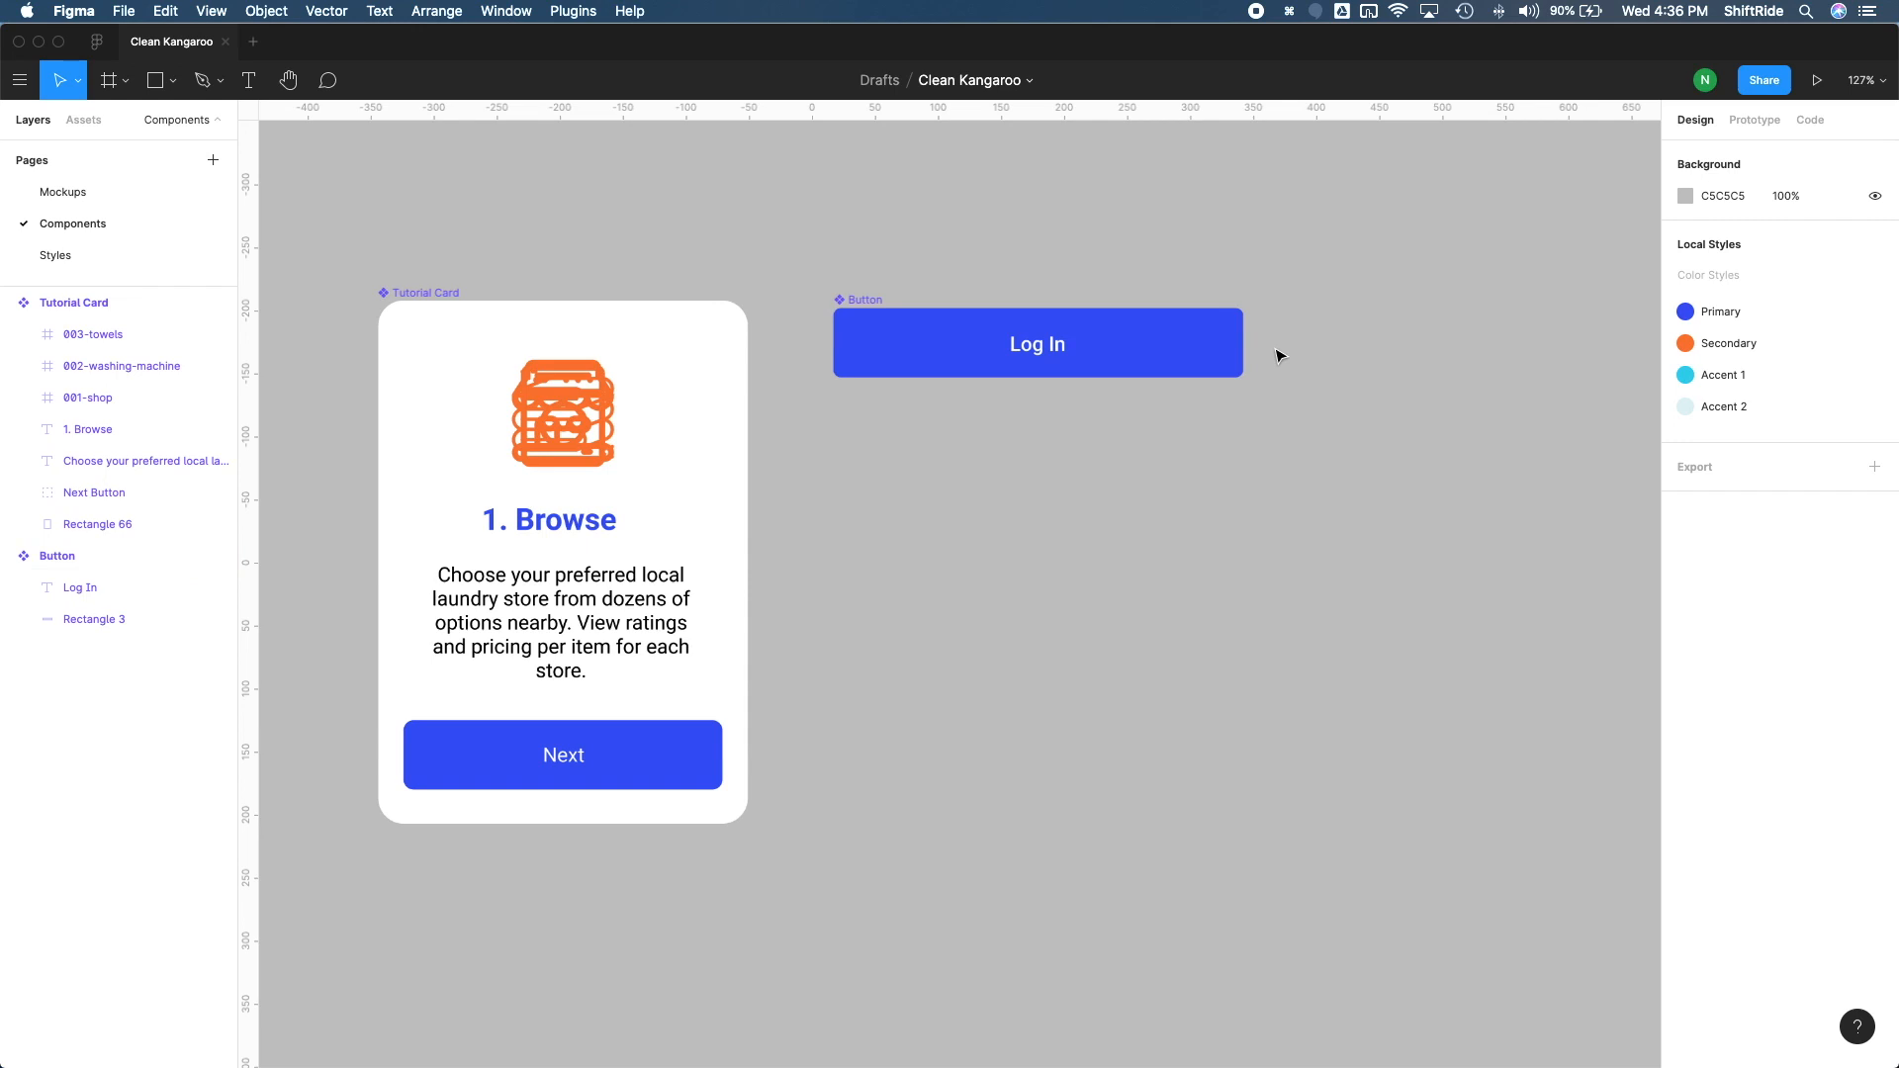
# Step: Duplicate the Button component directly below the original and turn the copy into a component of its own
pyautogui.click(848, 301)
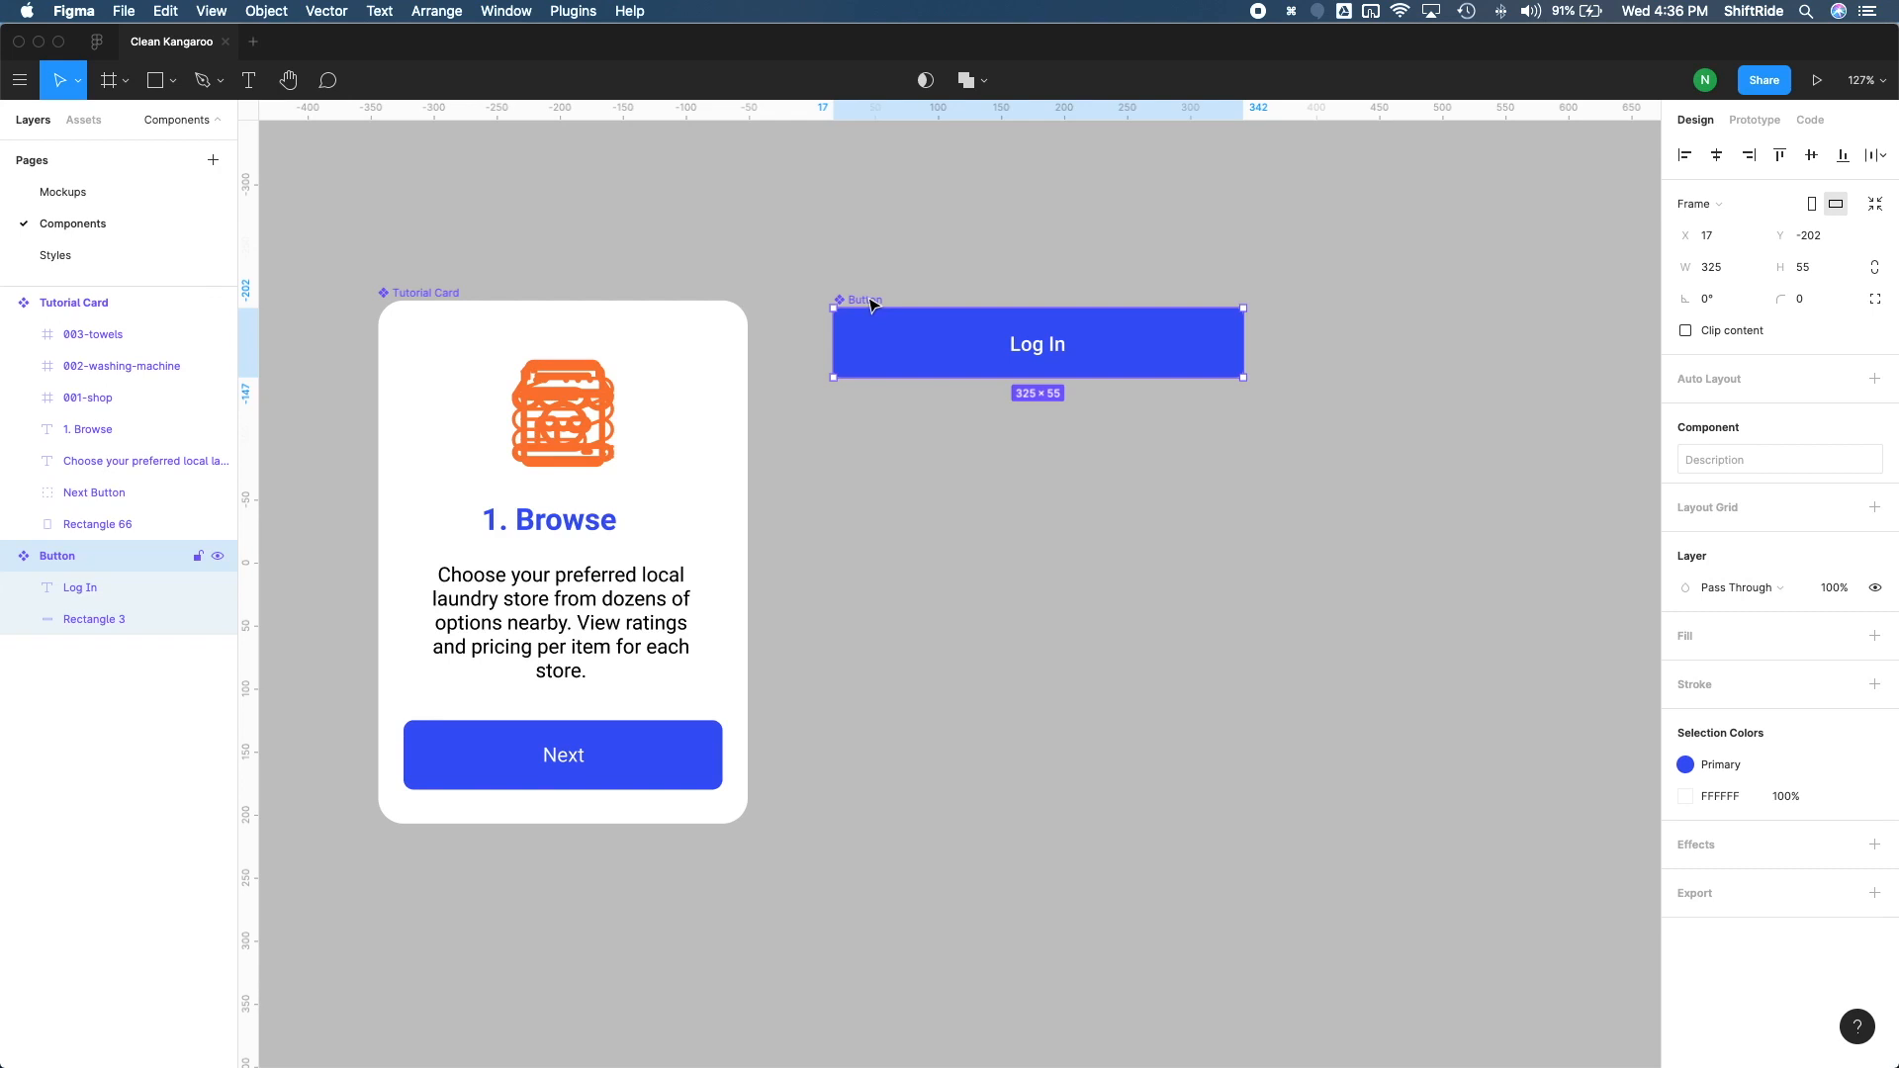
pyautogui.moveTo(875, 305); pyautogui.dragTo(866, 410)
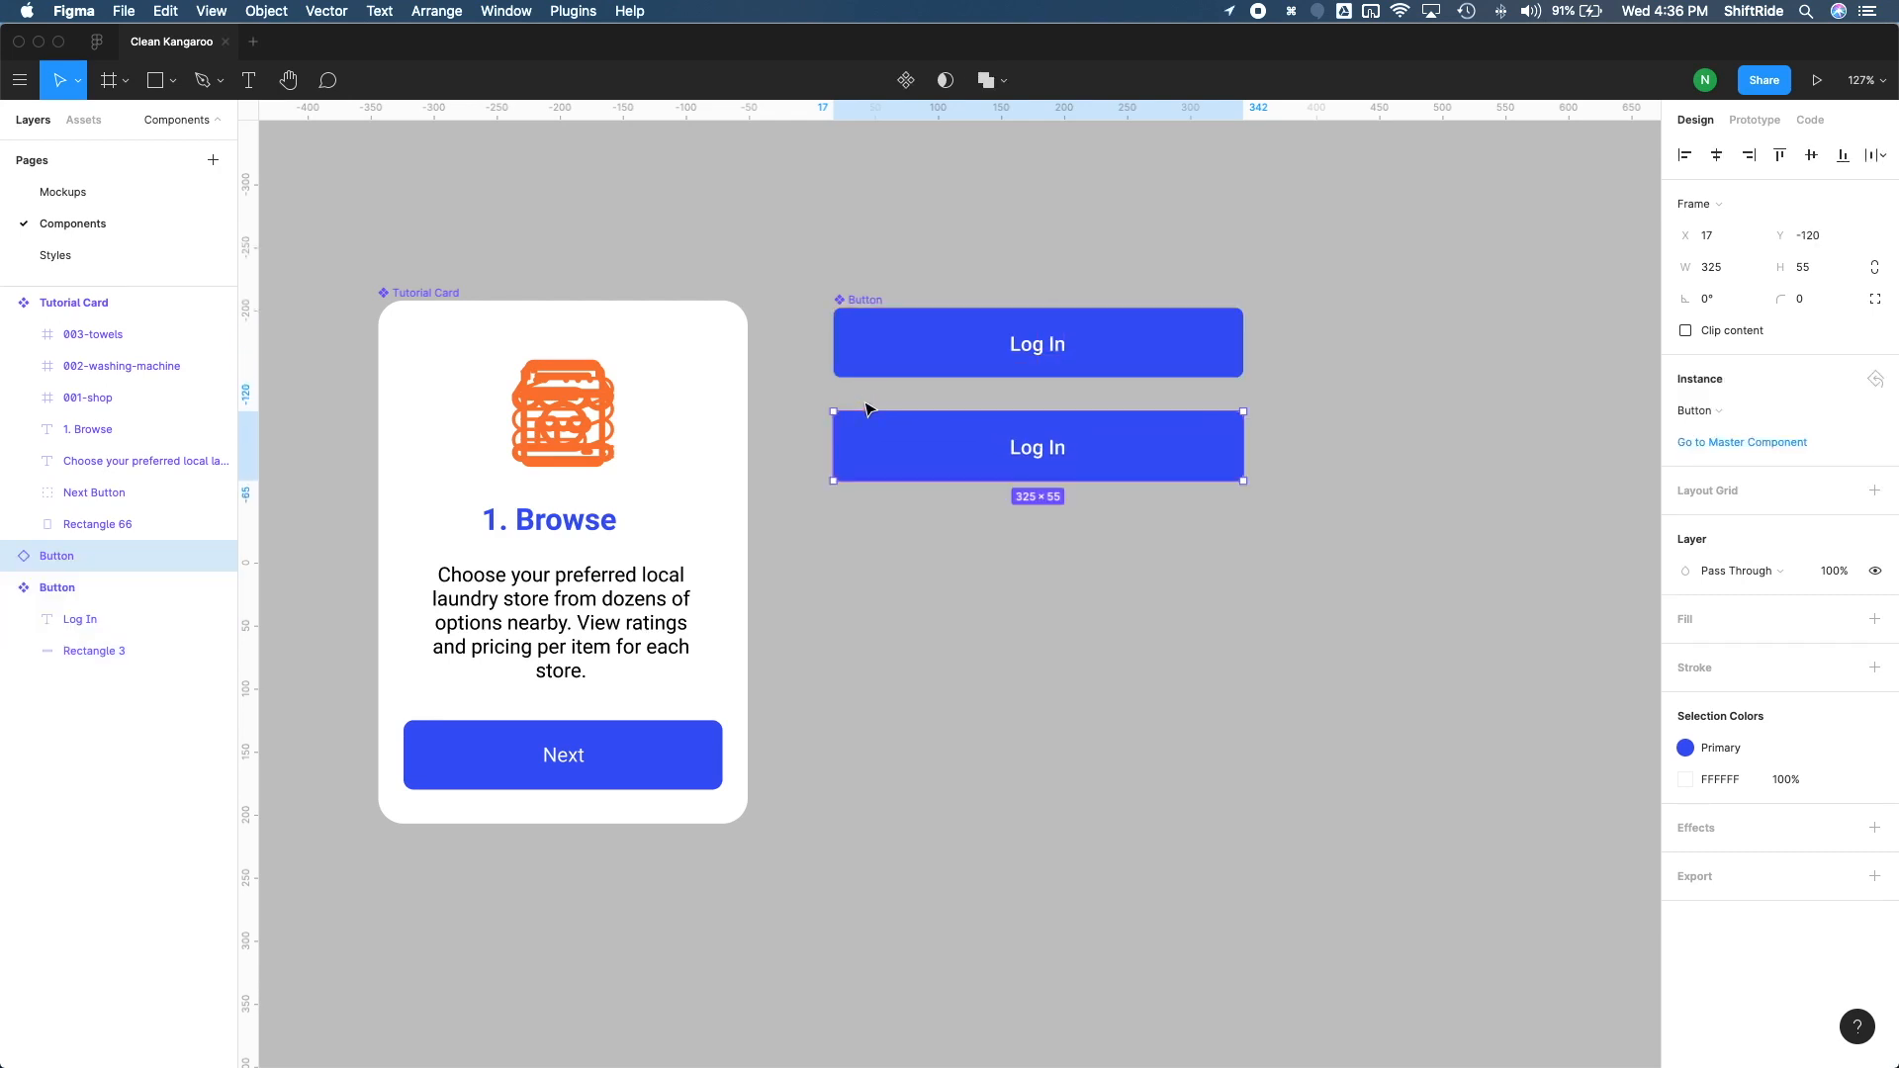
pyautogui.click(1109, 488)
pyautogui.click(1017, 443)
pyautogui.click(907, 81)
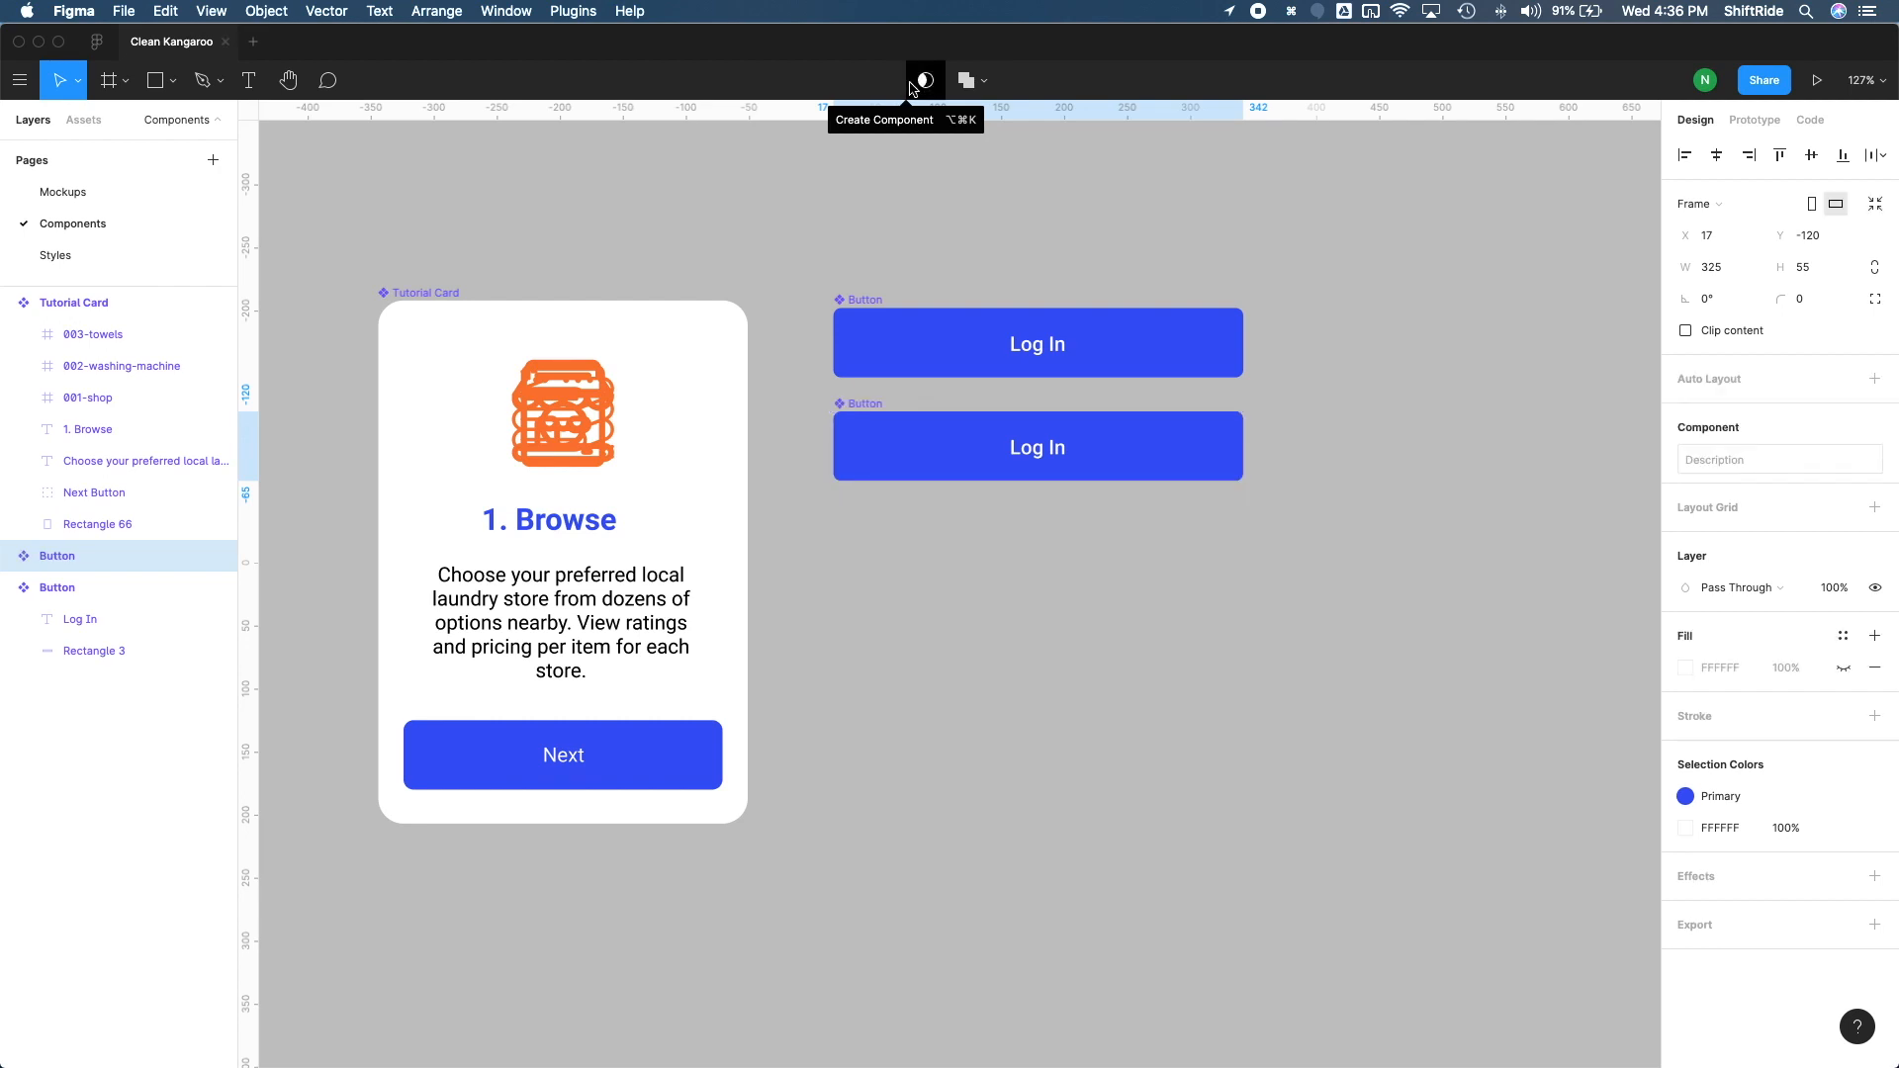
# Step: Rename the lower button component as Button/Disabled and the original one as Button/Enabled
pyautogui.doubleClick(71, 560)
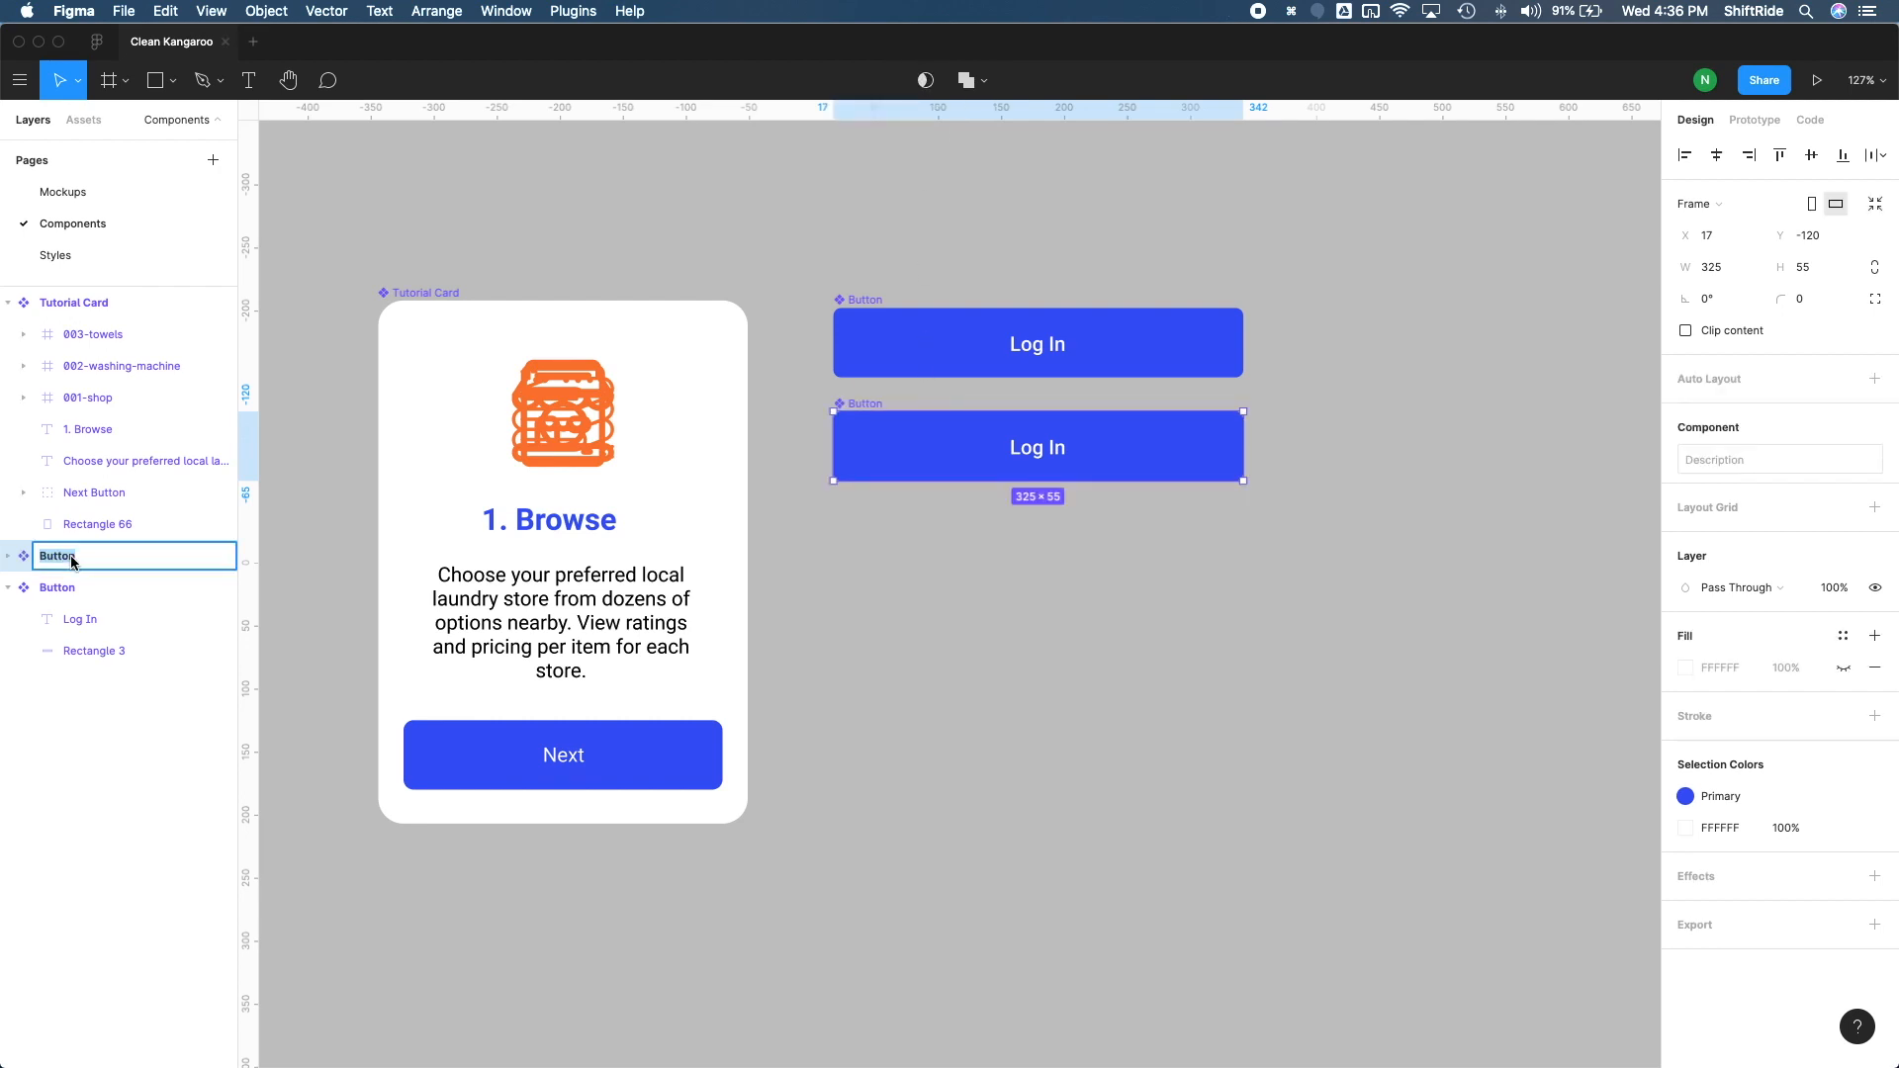
pyautogui.click(71, 560)
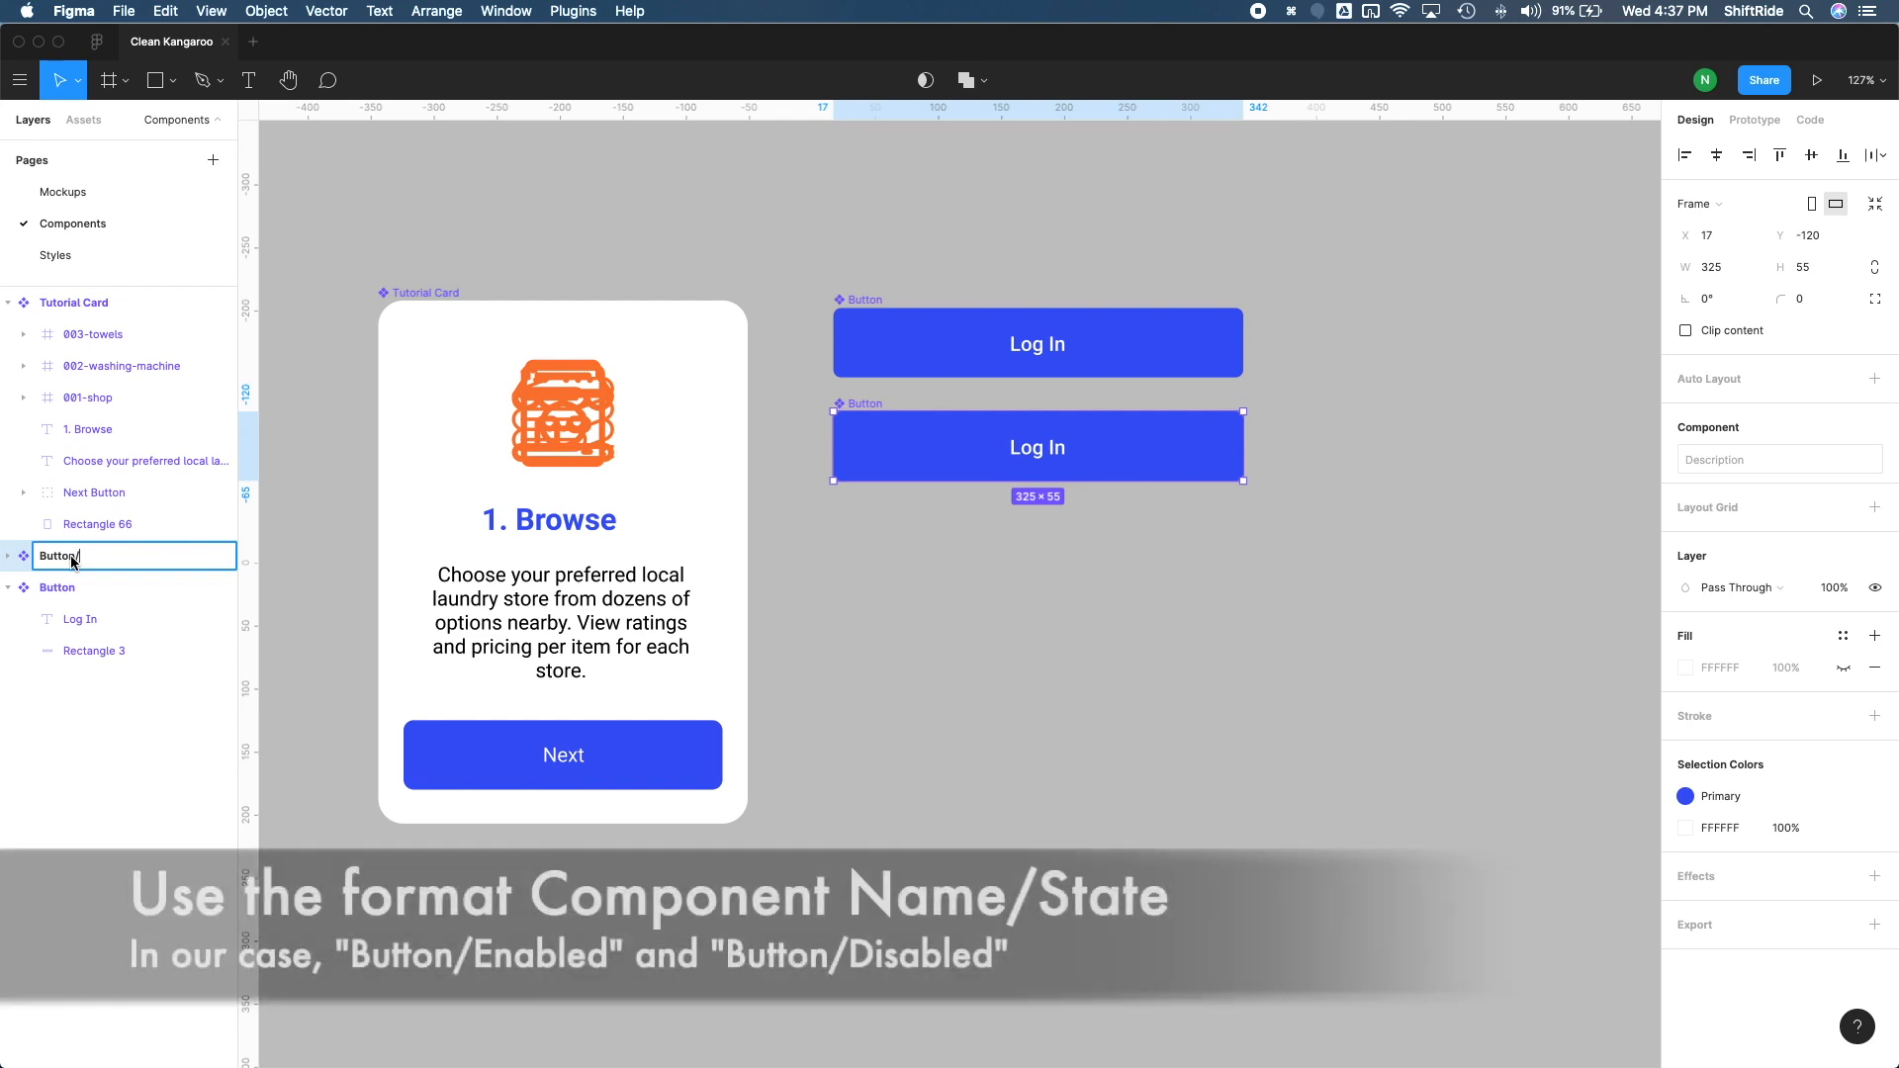
pyautogui.write('/Disable')
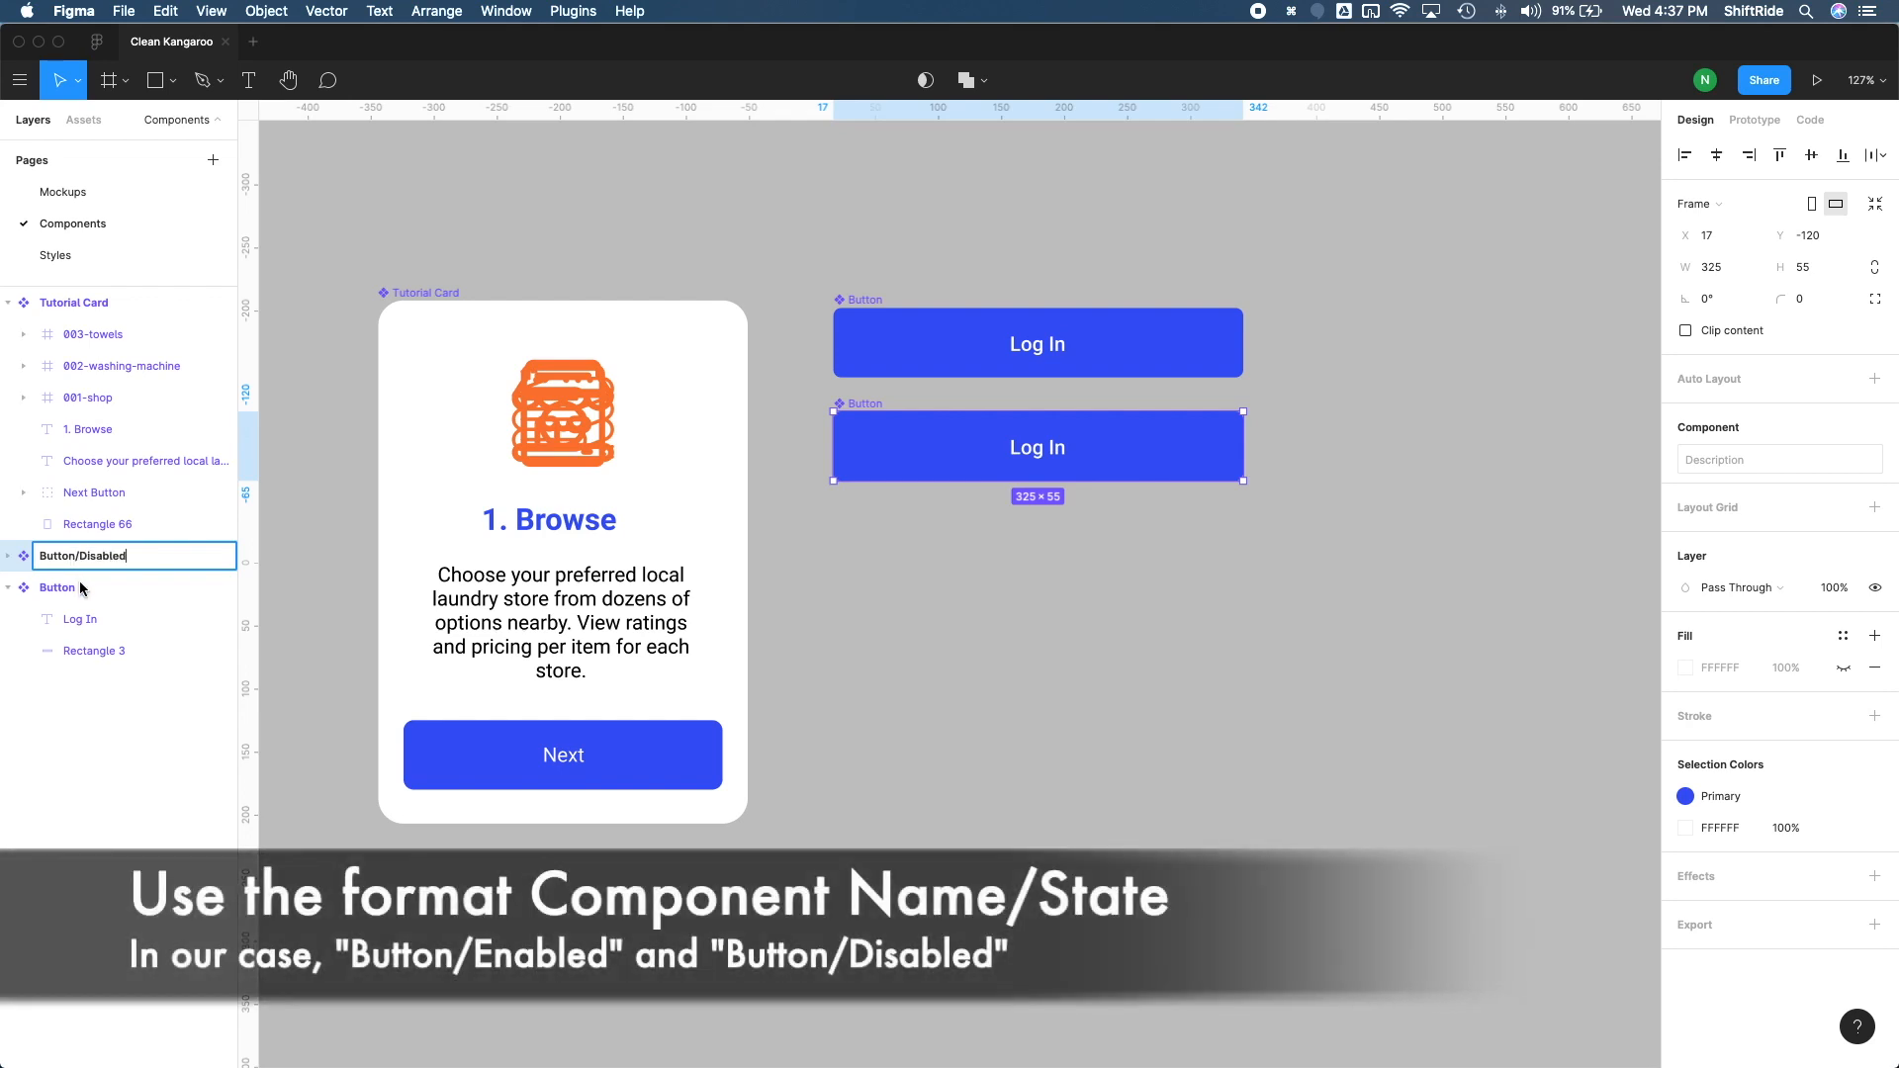
pyautogui.write('d')
pyautogui.press('Return')
pyautogui.doubleClick(71, 587)
pyautogui.click(71, 588)
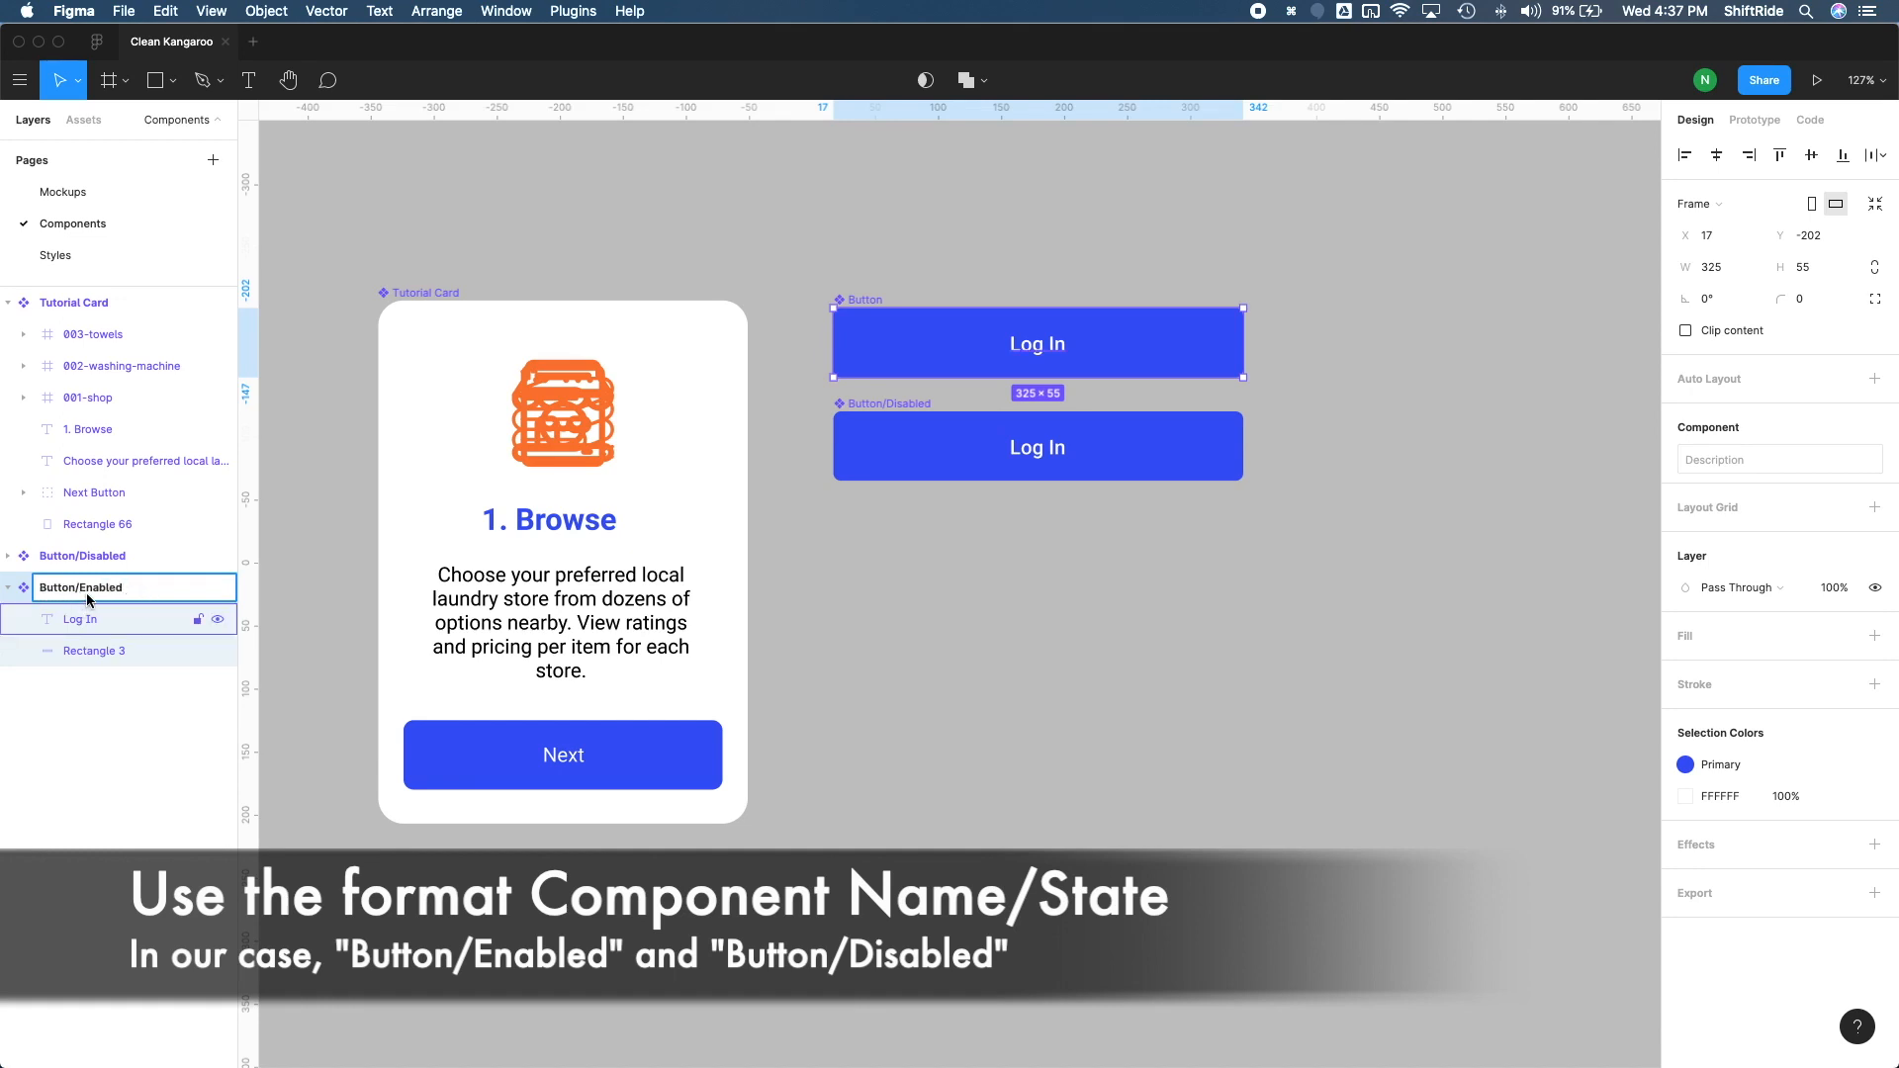
# Step: Detach the Primary color style from the Button/Disabled component and change that color to gray A9A9A9
pyautogui.click(99, 564)
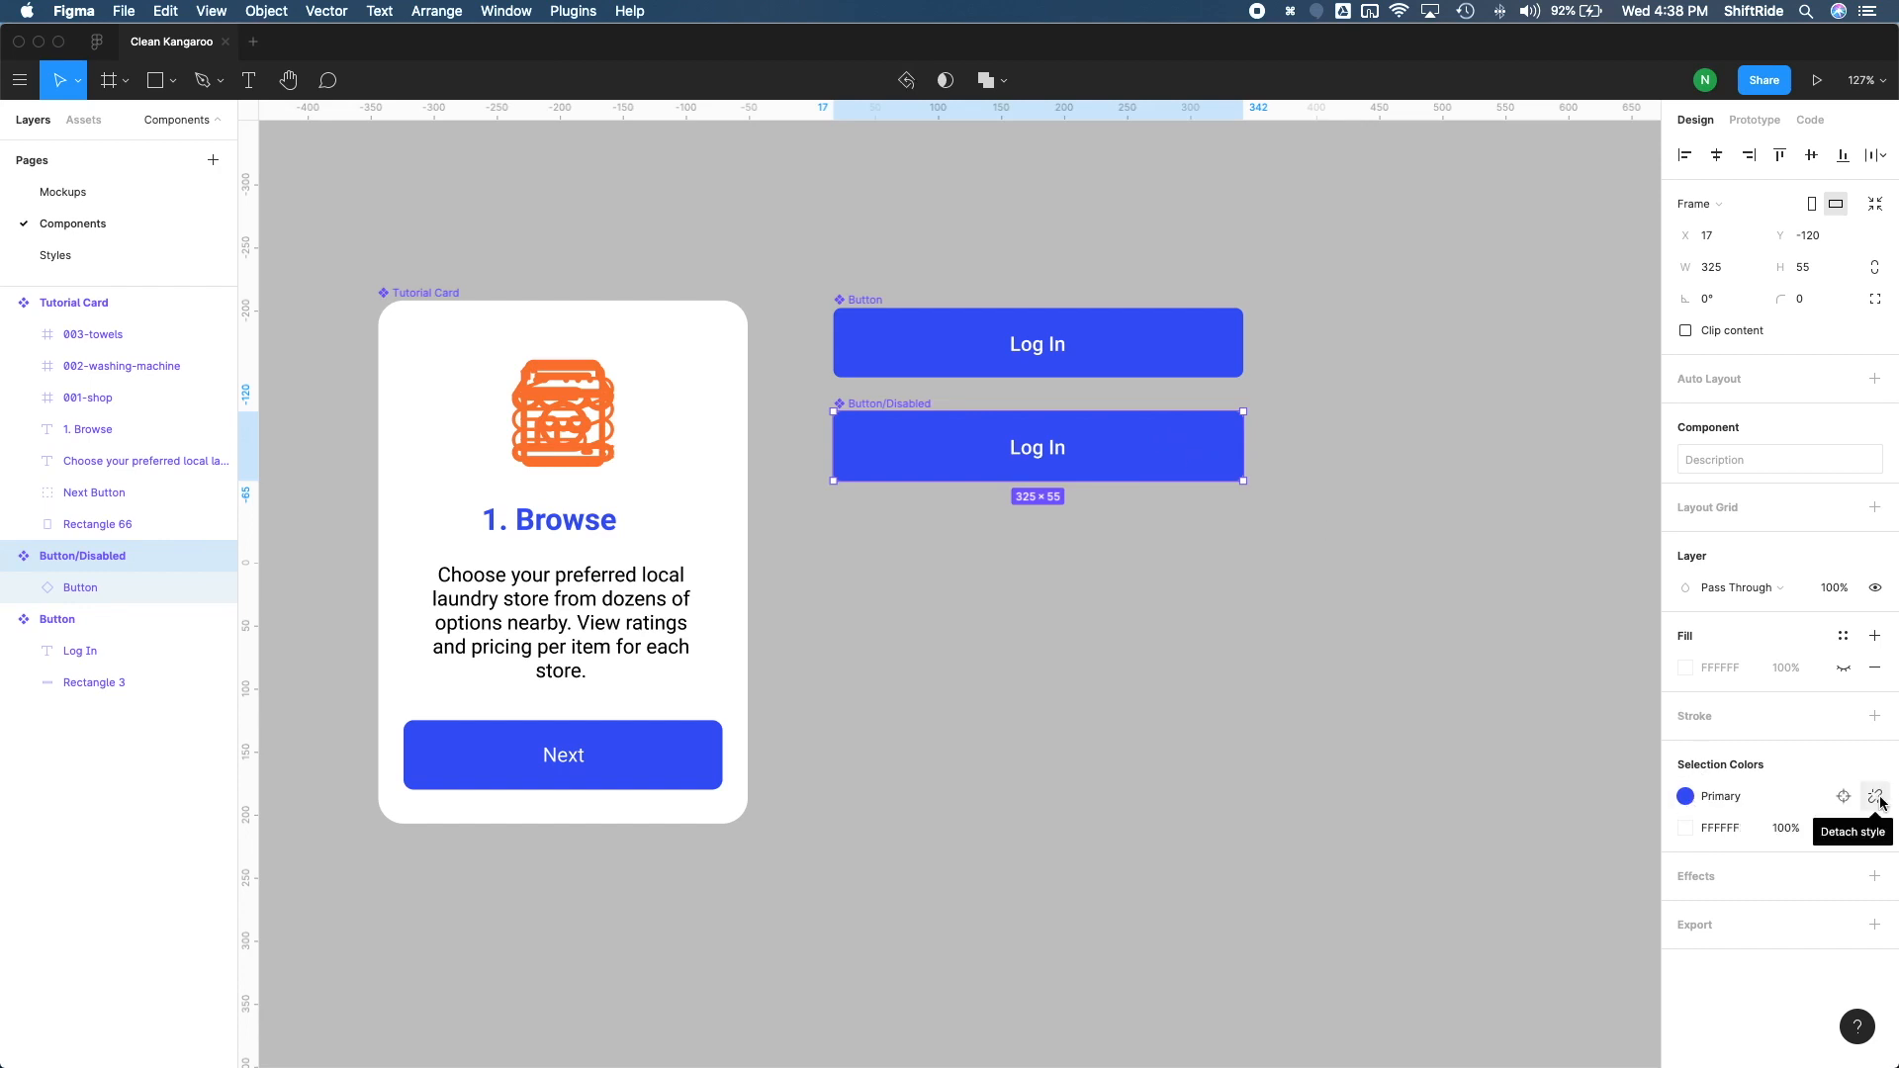
pyautogui.click(1877, 798)
pyautogui.click(1688, 800)
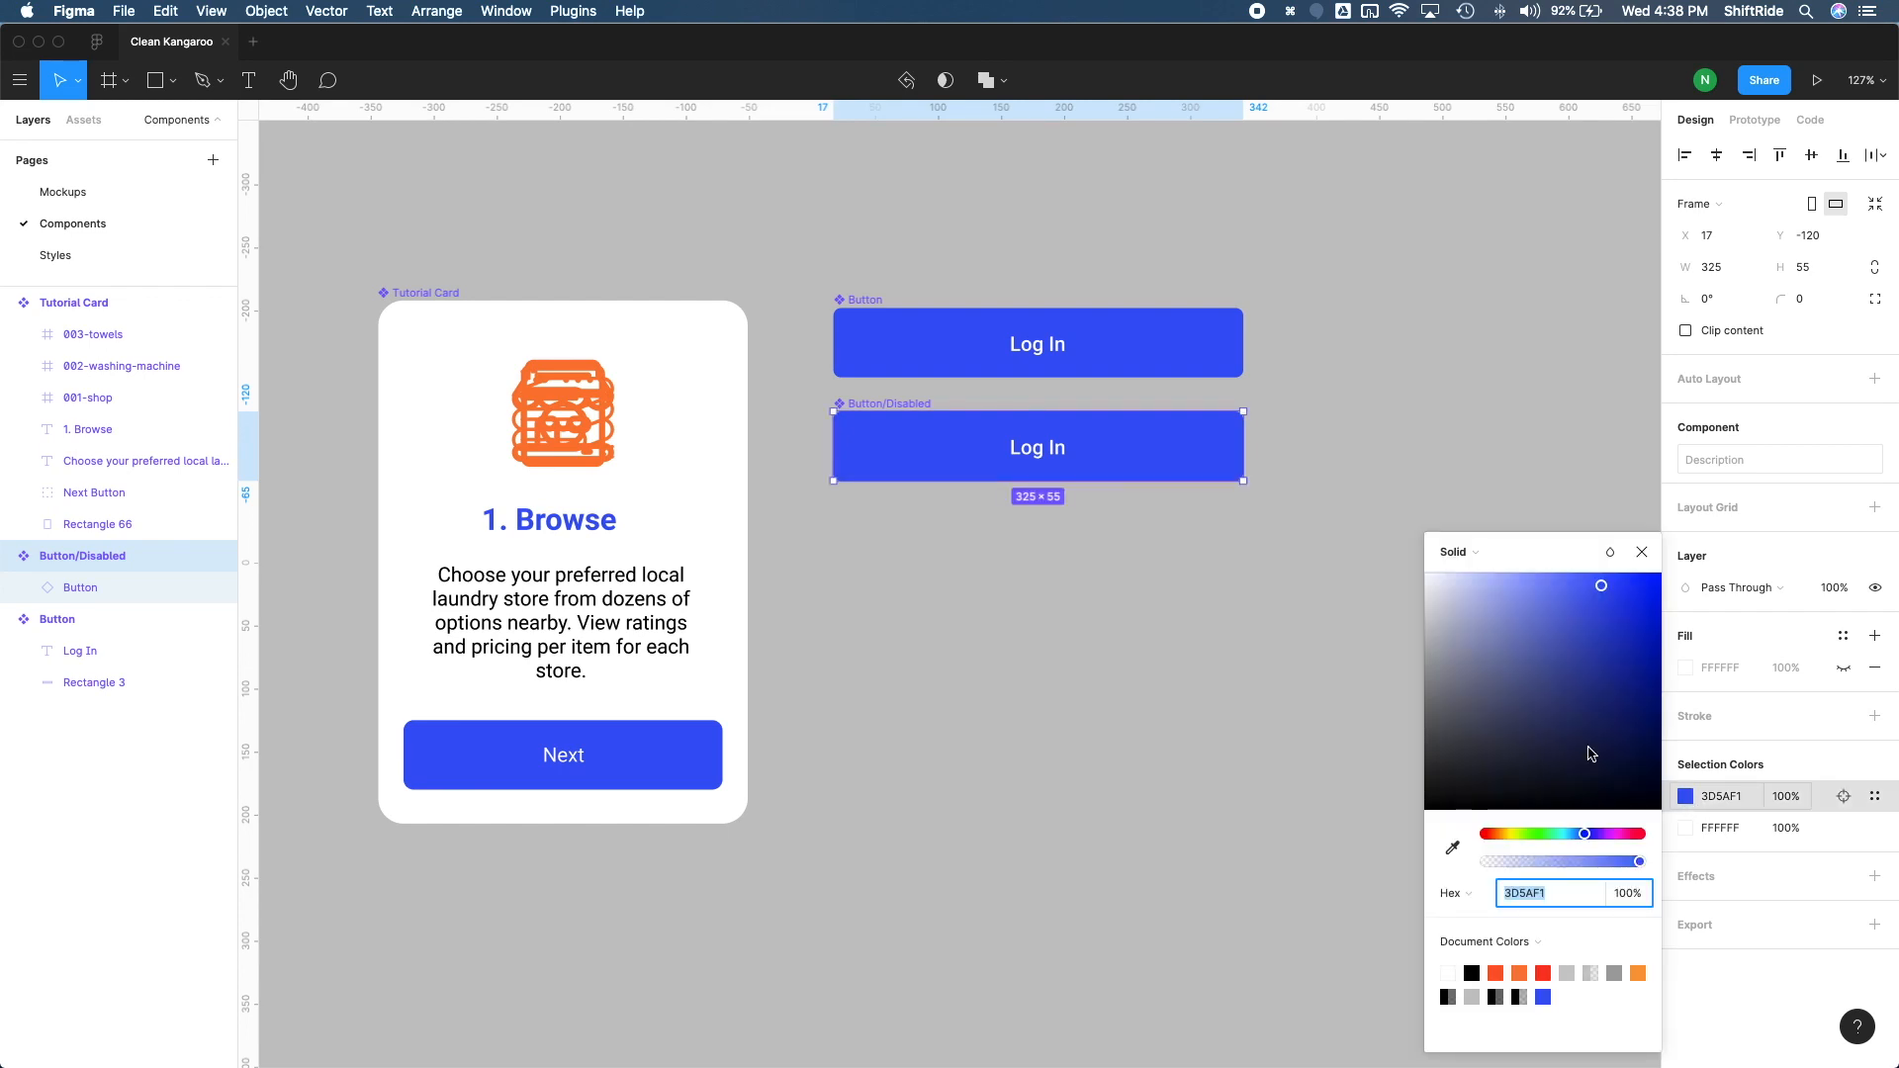
pyautogui.write('d9')
pyautogui.press('Return')
pyautogui.moveTo(1382, 627); pyautogui.dragTo(1353, 667)
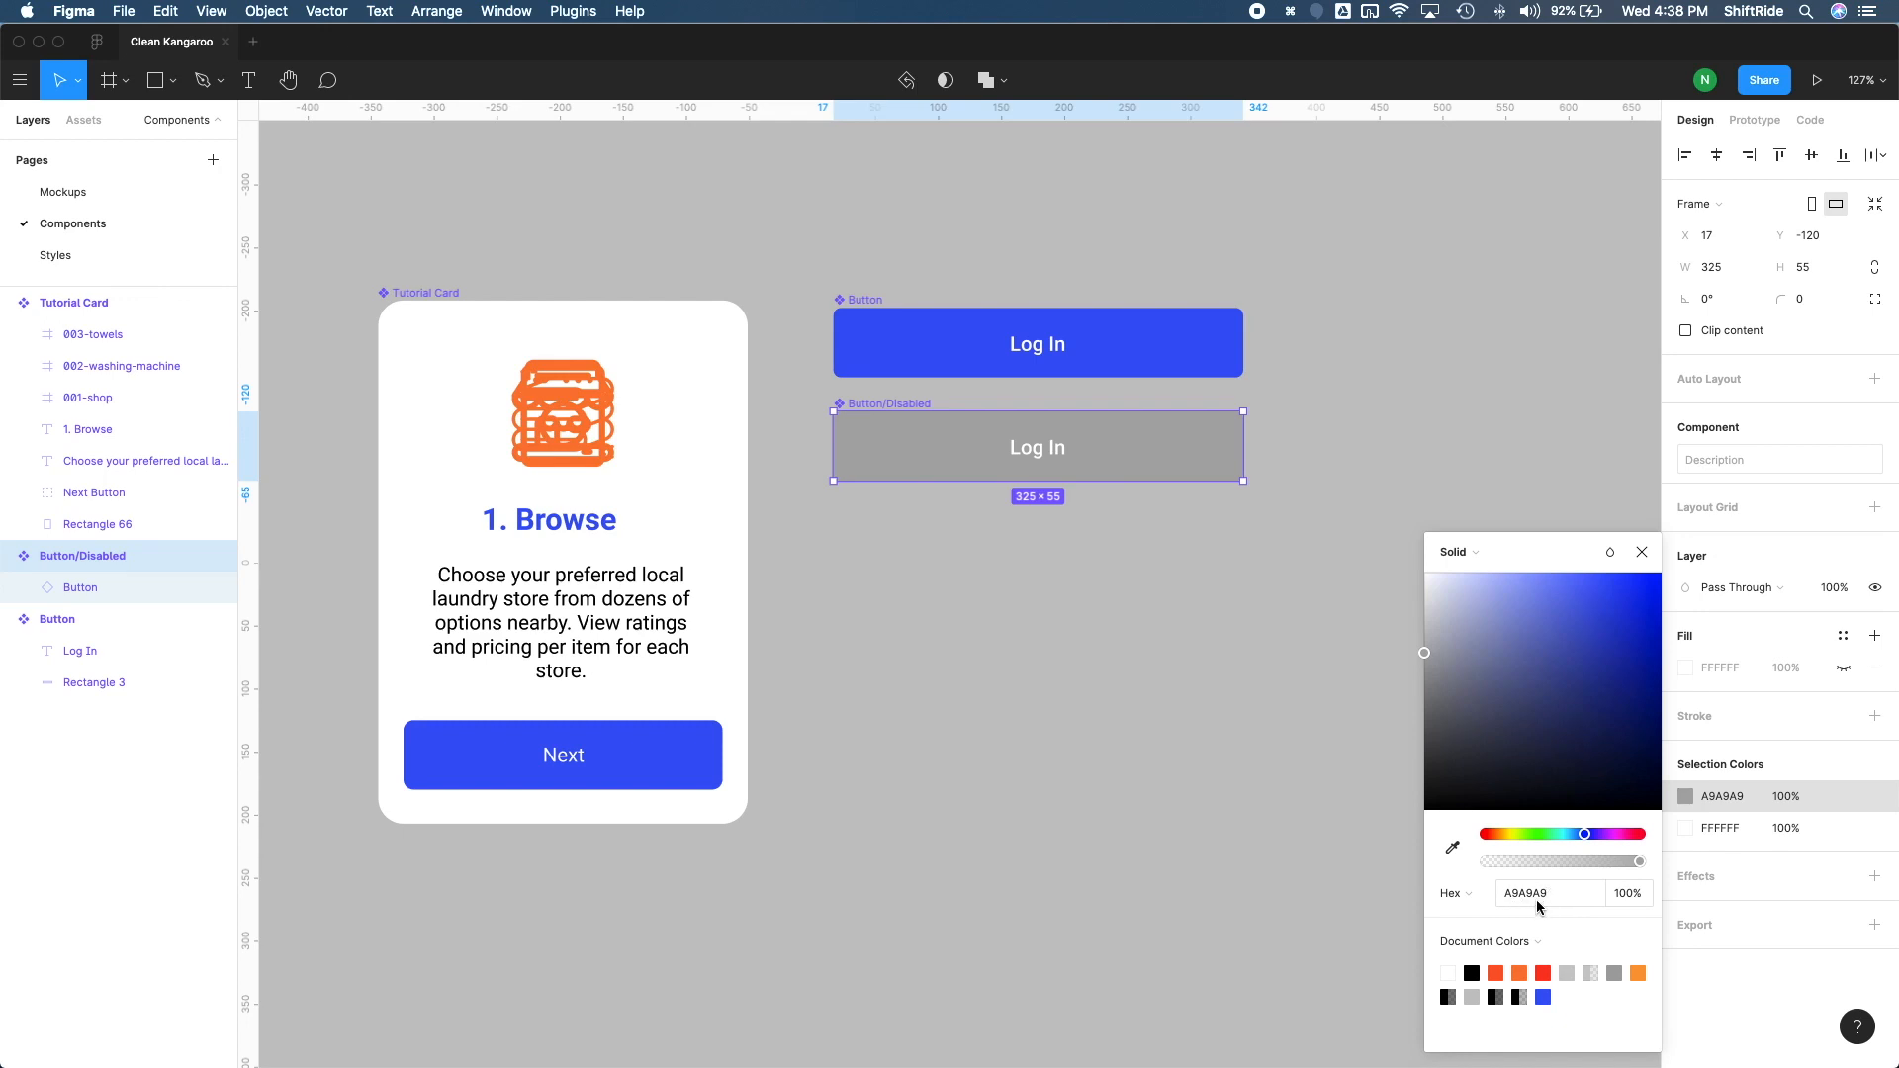
pyautogui.click(1644, 554)
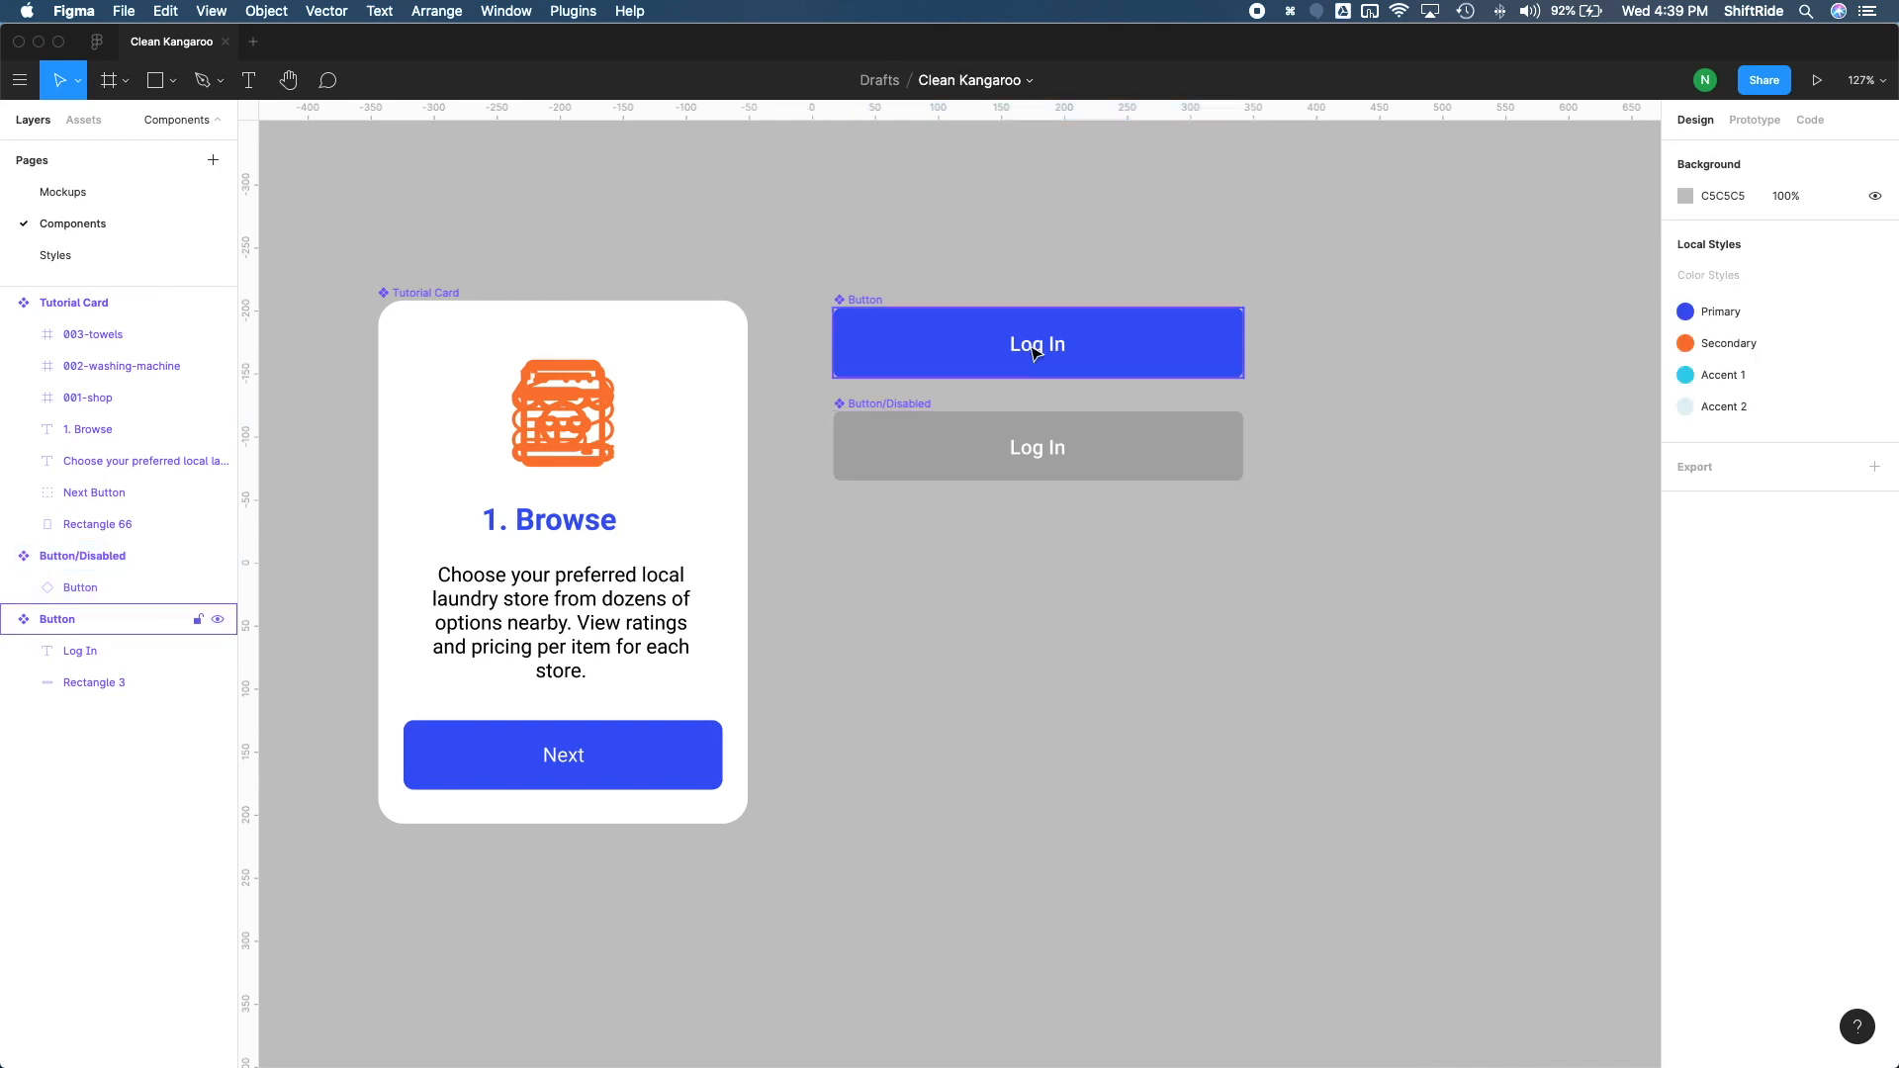
# Step: Change the original blue button component's label text to "Button"
pyautogui.doubleClick(1033, 348)
pyautogui.doubleClick(1034, 350)
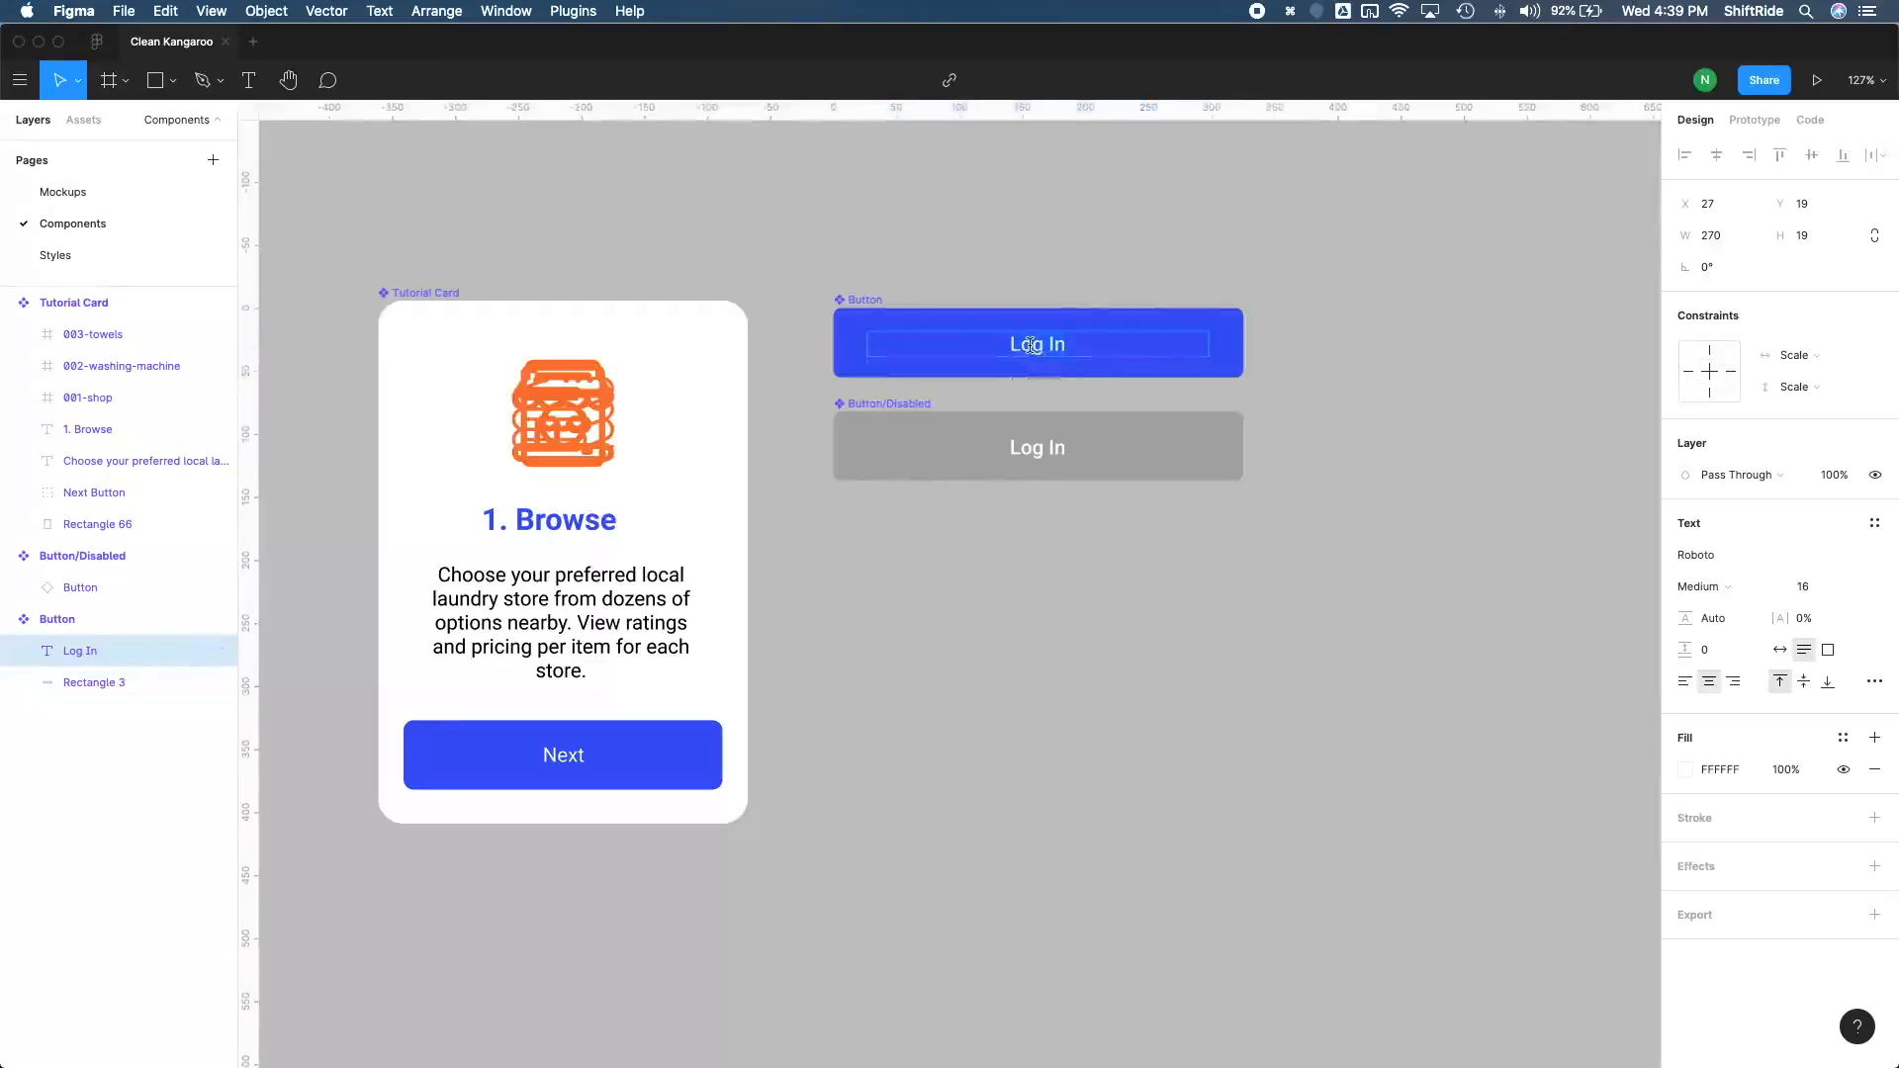
pyautogui.press('super+a')
pyautogui.write('Button')
pyautogui.press('Escape')
pyautogui.click(1039, 284)
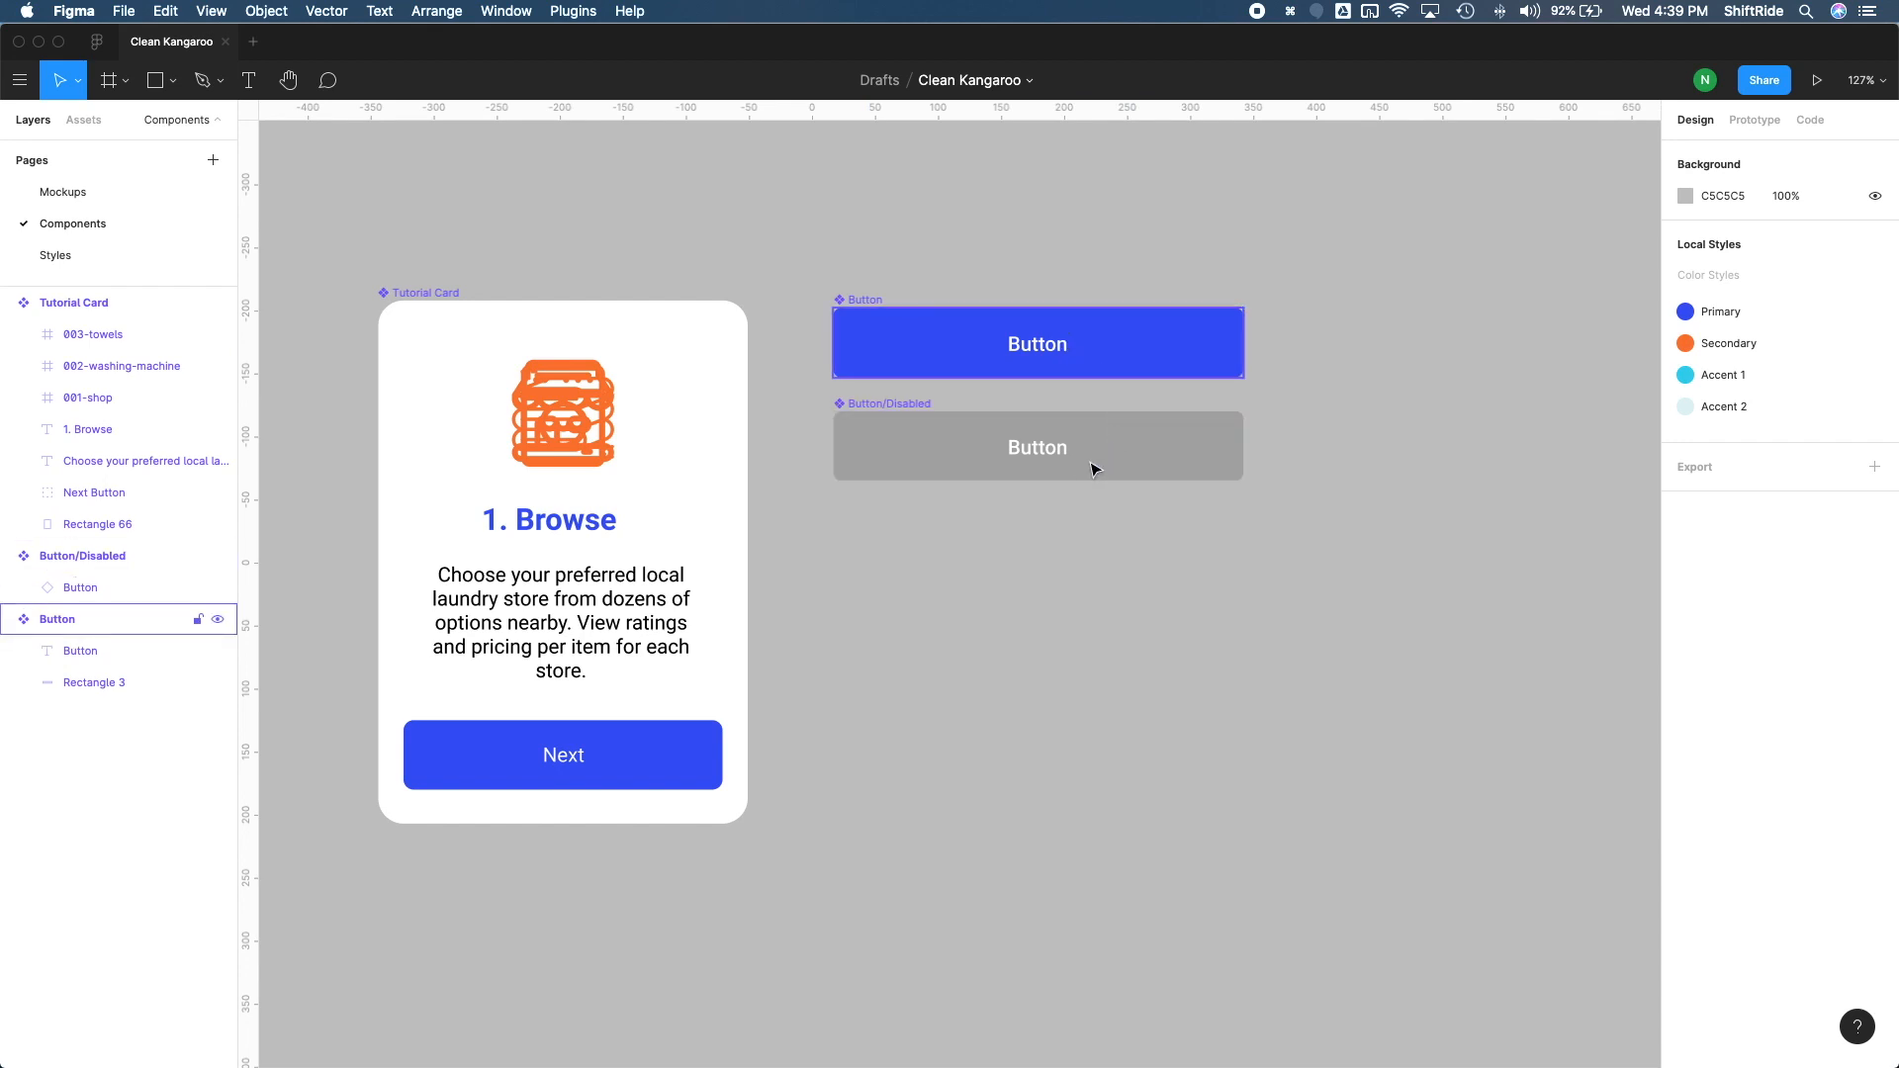
pyautogui.click(925, 406)
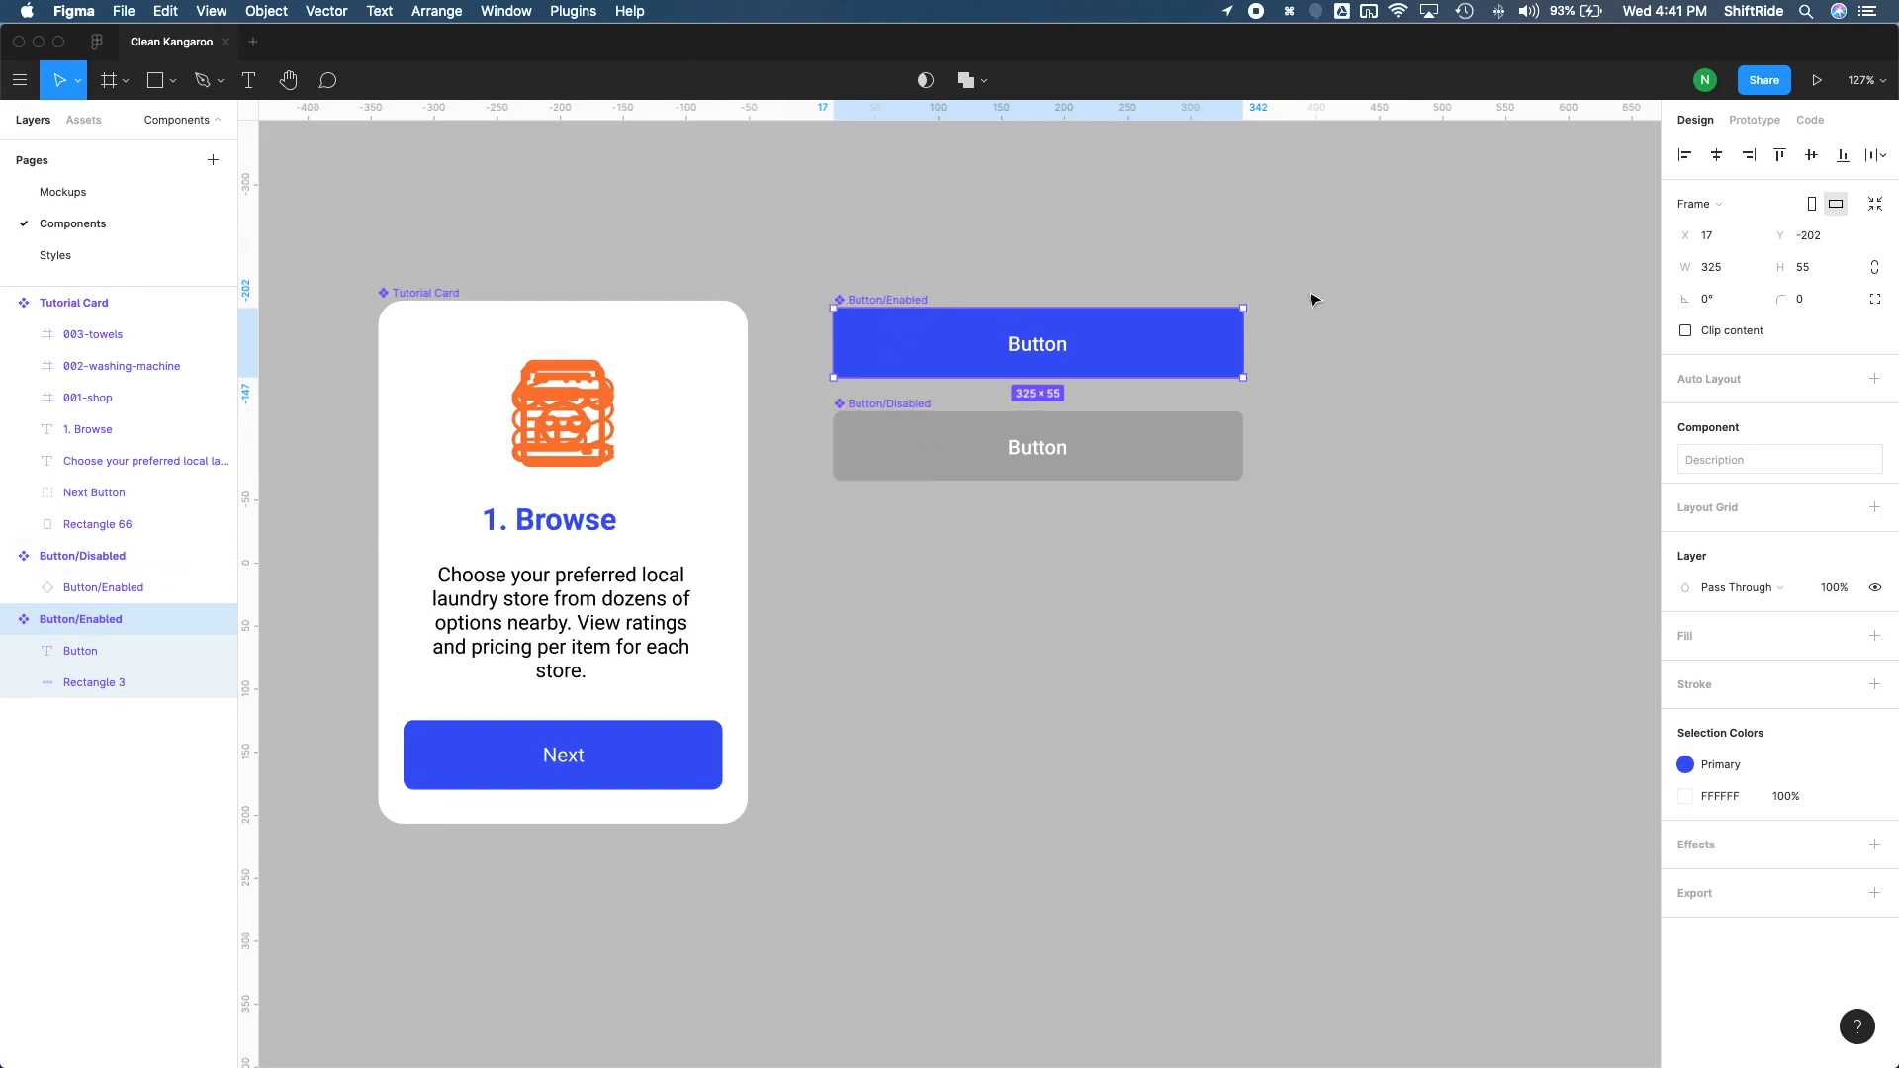
# Step: On the Mockups page, change the label of the Log In screen's main button instance to "Log In"
pyautogui.click(890, 636)
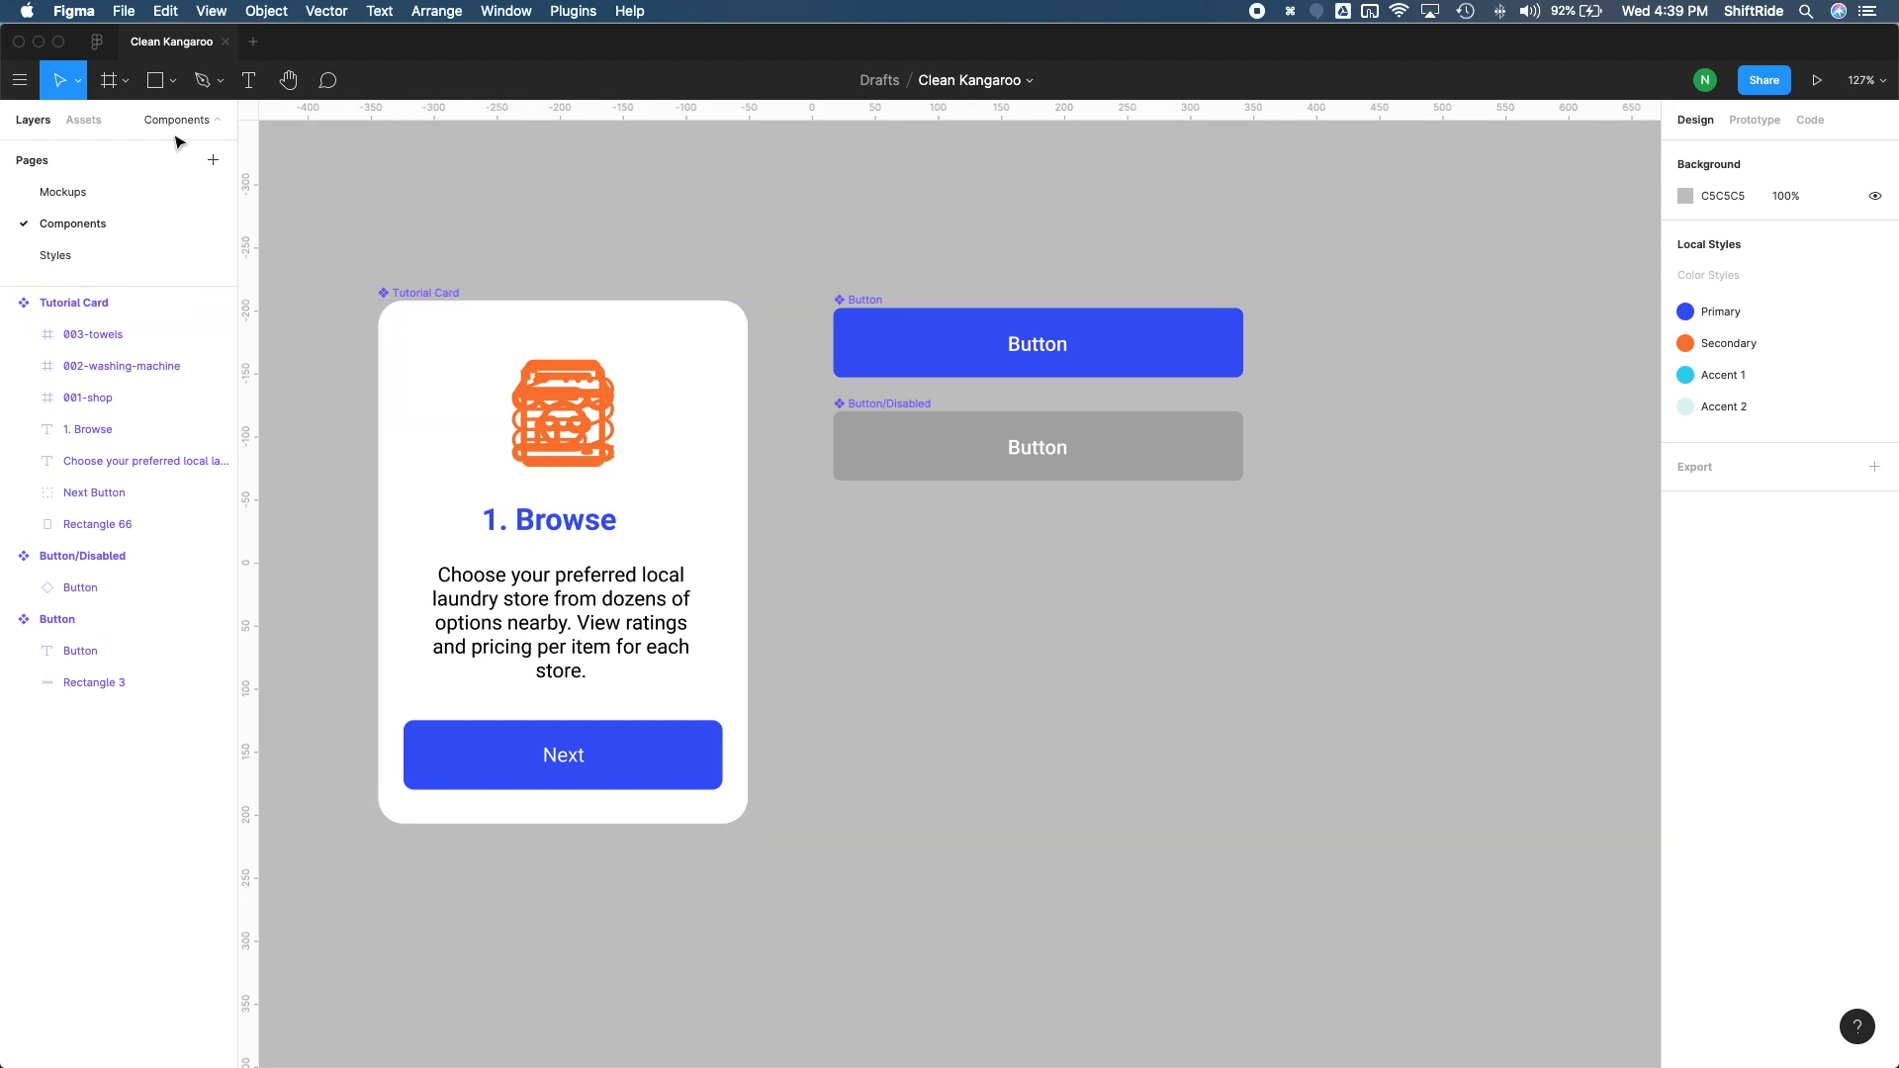
pyautogui.click(87, 193)
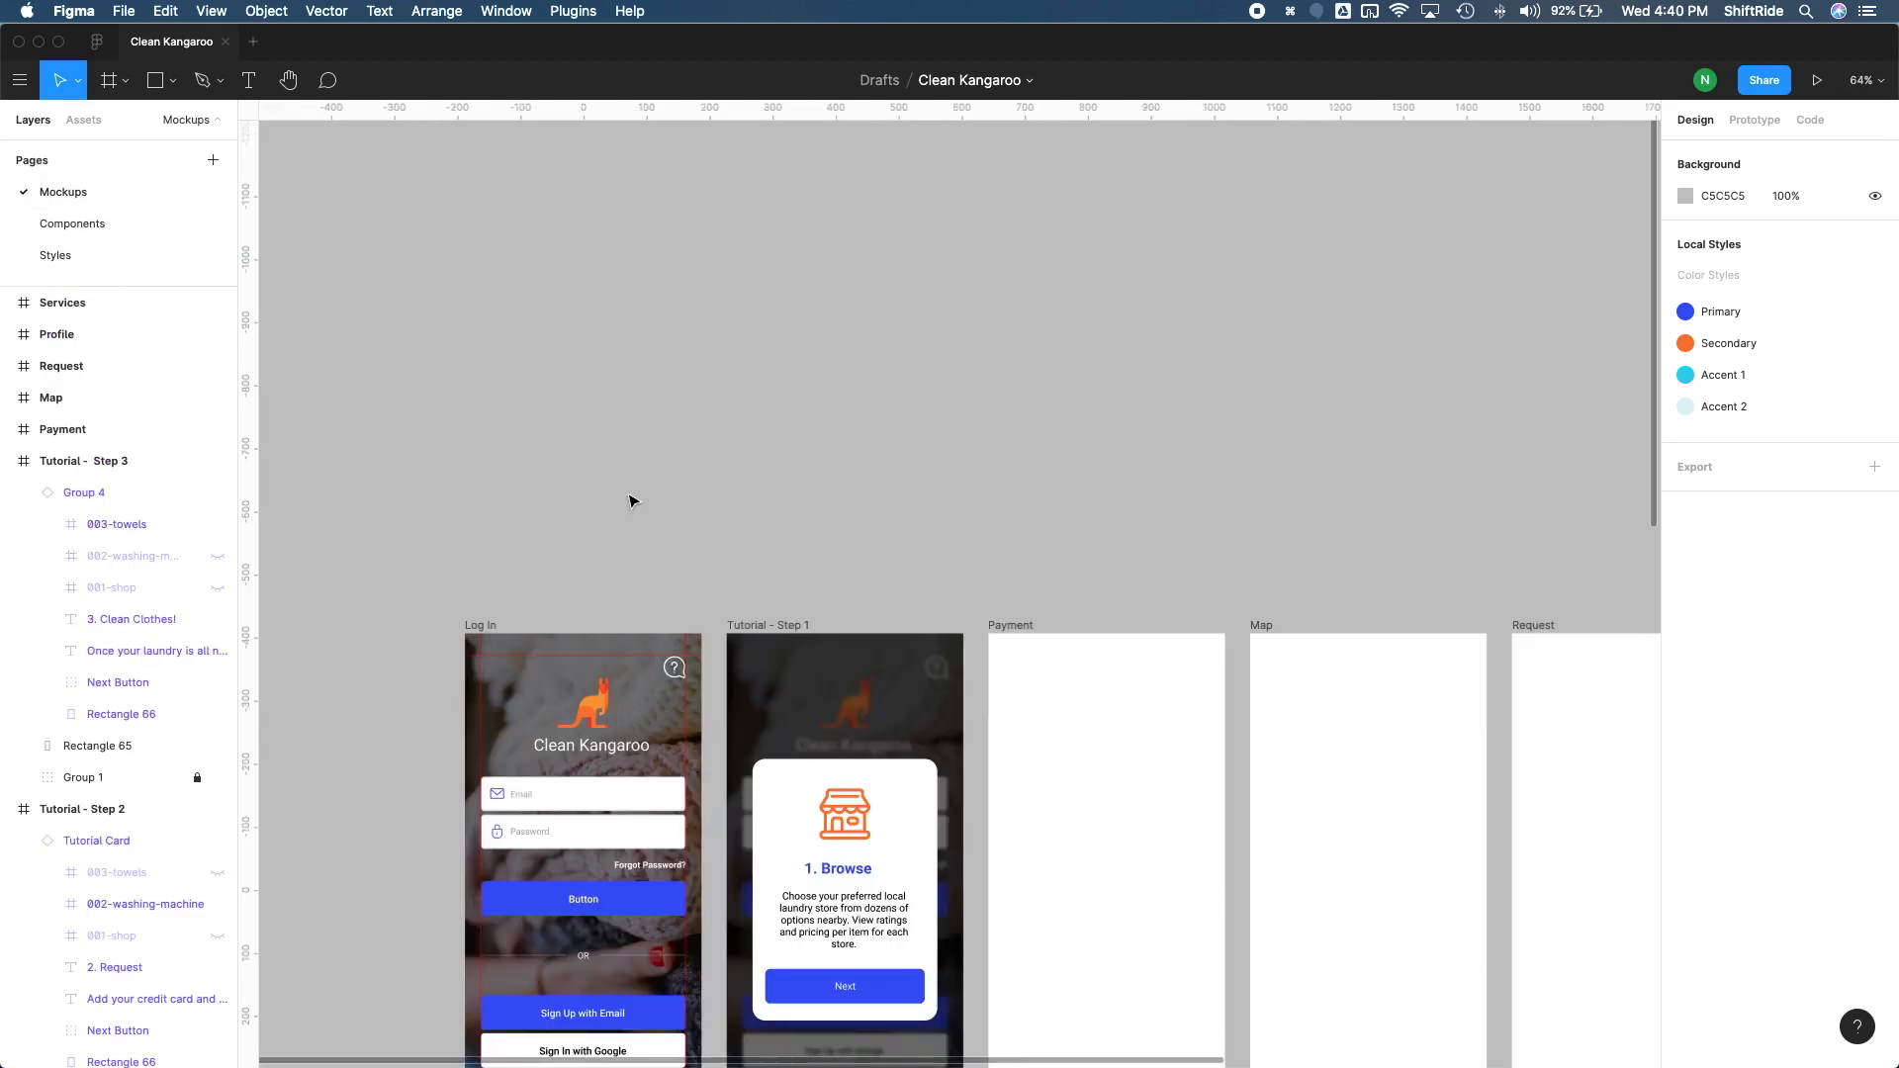
pyautogui.scroll(-5, 632, 500)
pyautogui.scroll(-2, 634, 500)
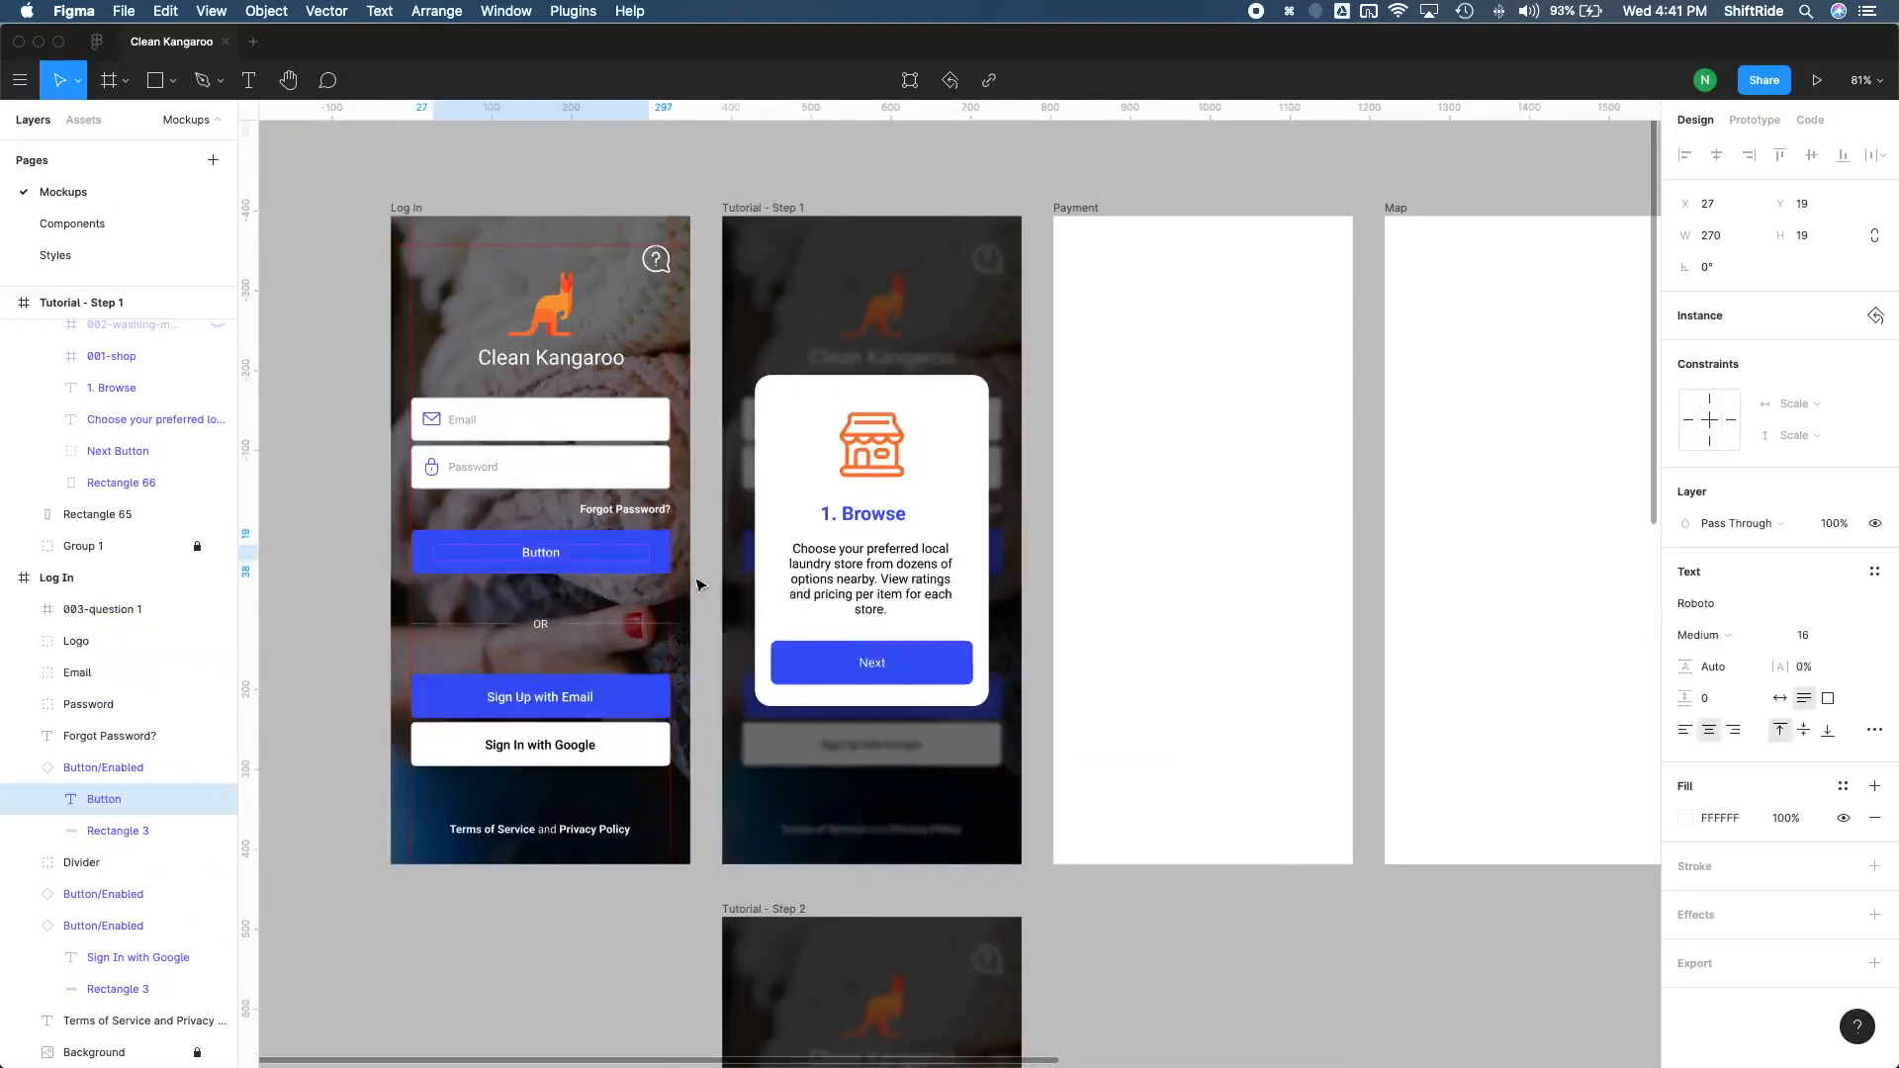
pyautogui.click(551, 561)
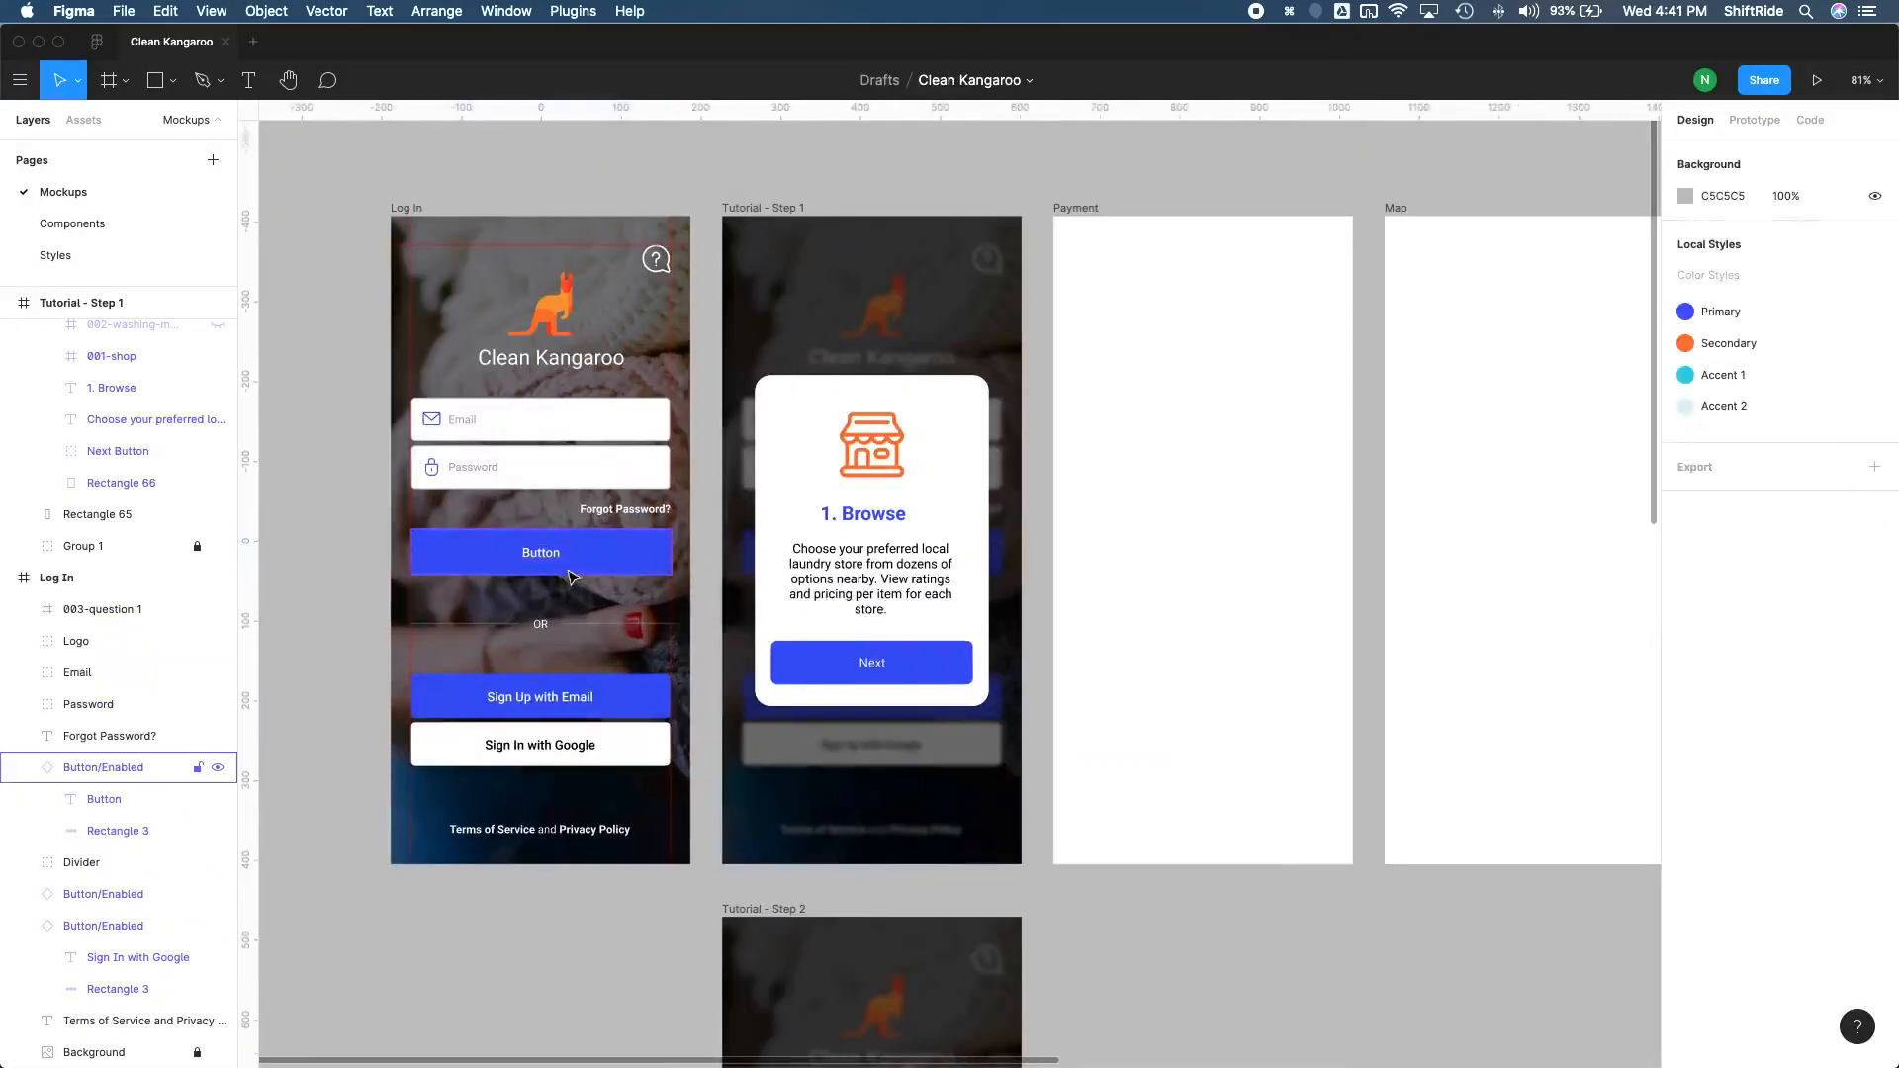
pyautogui.doubleClick(551, 561)
pyautogui.doubleClick(547, 553)
pyautogui.write('Log In')
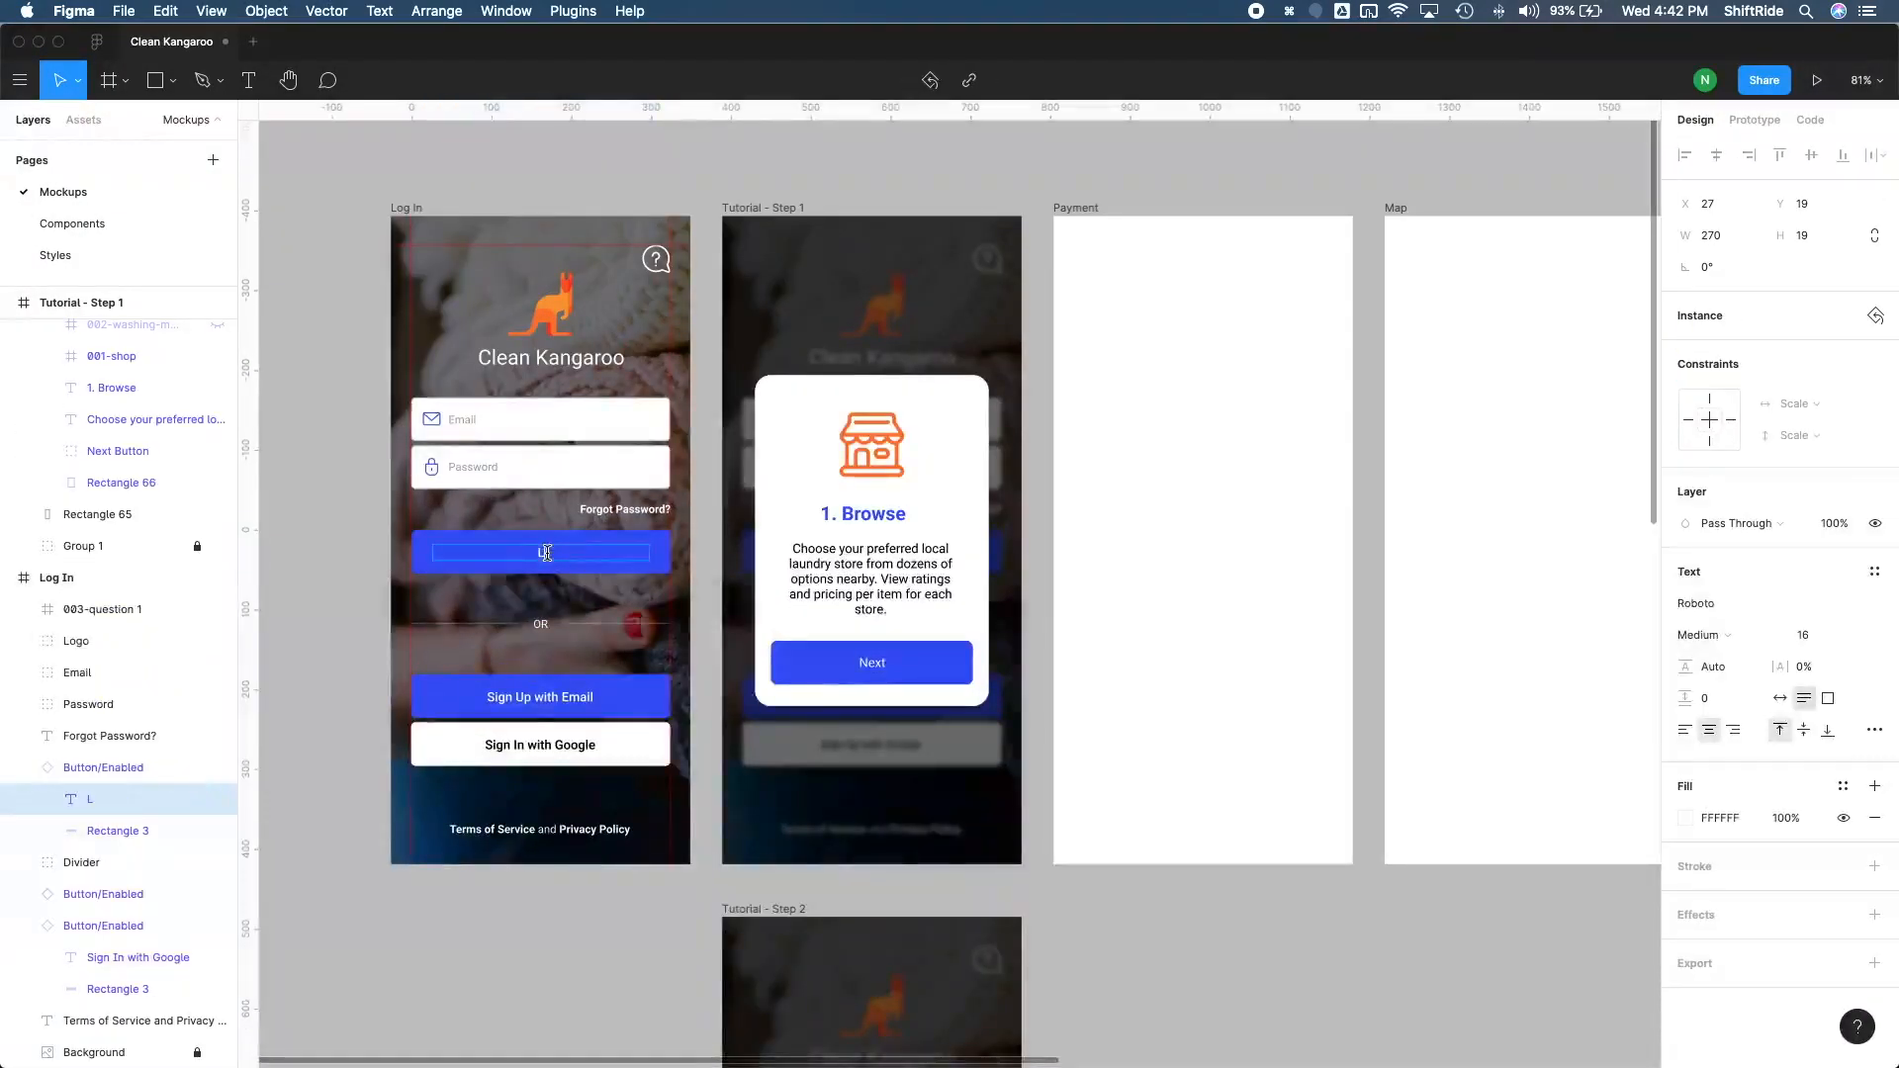
pyautogui.press('Escape')
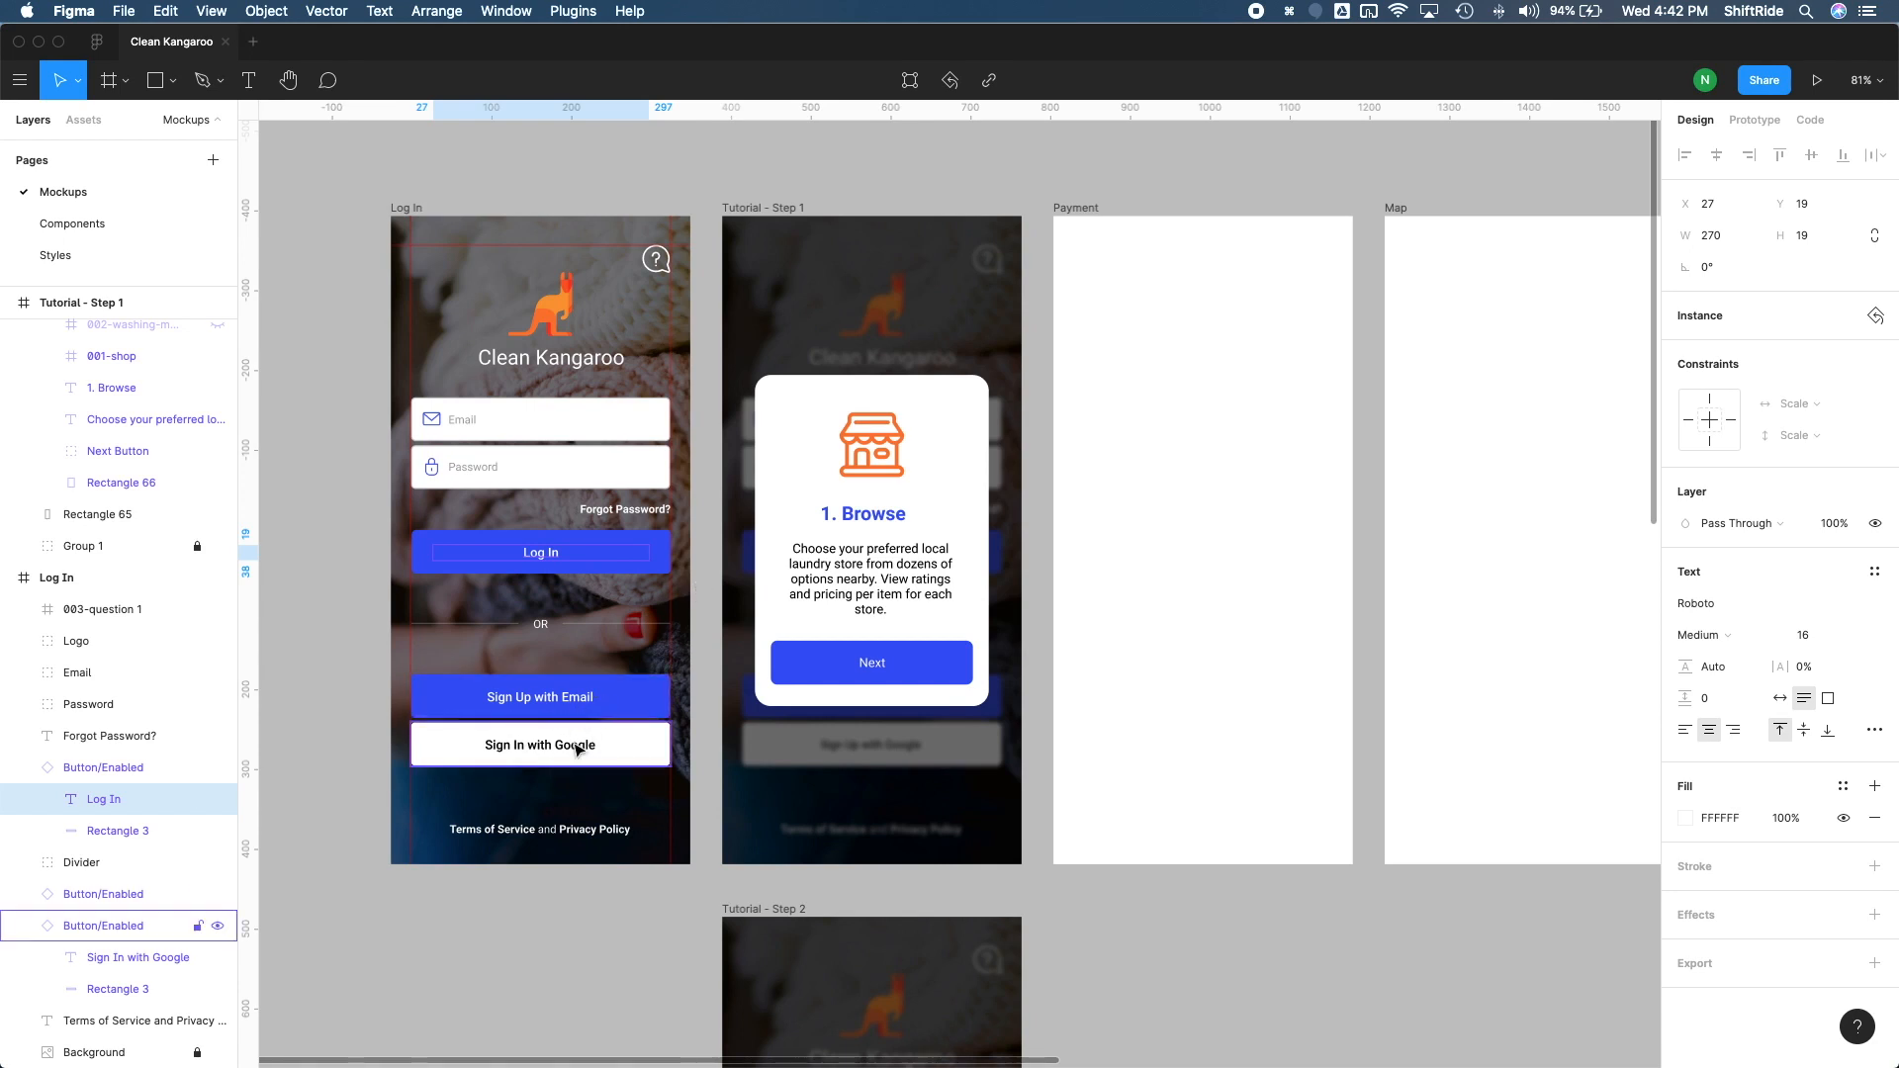
pyautogui.click(719, 645)
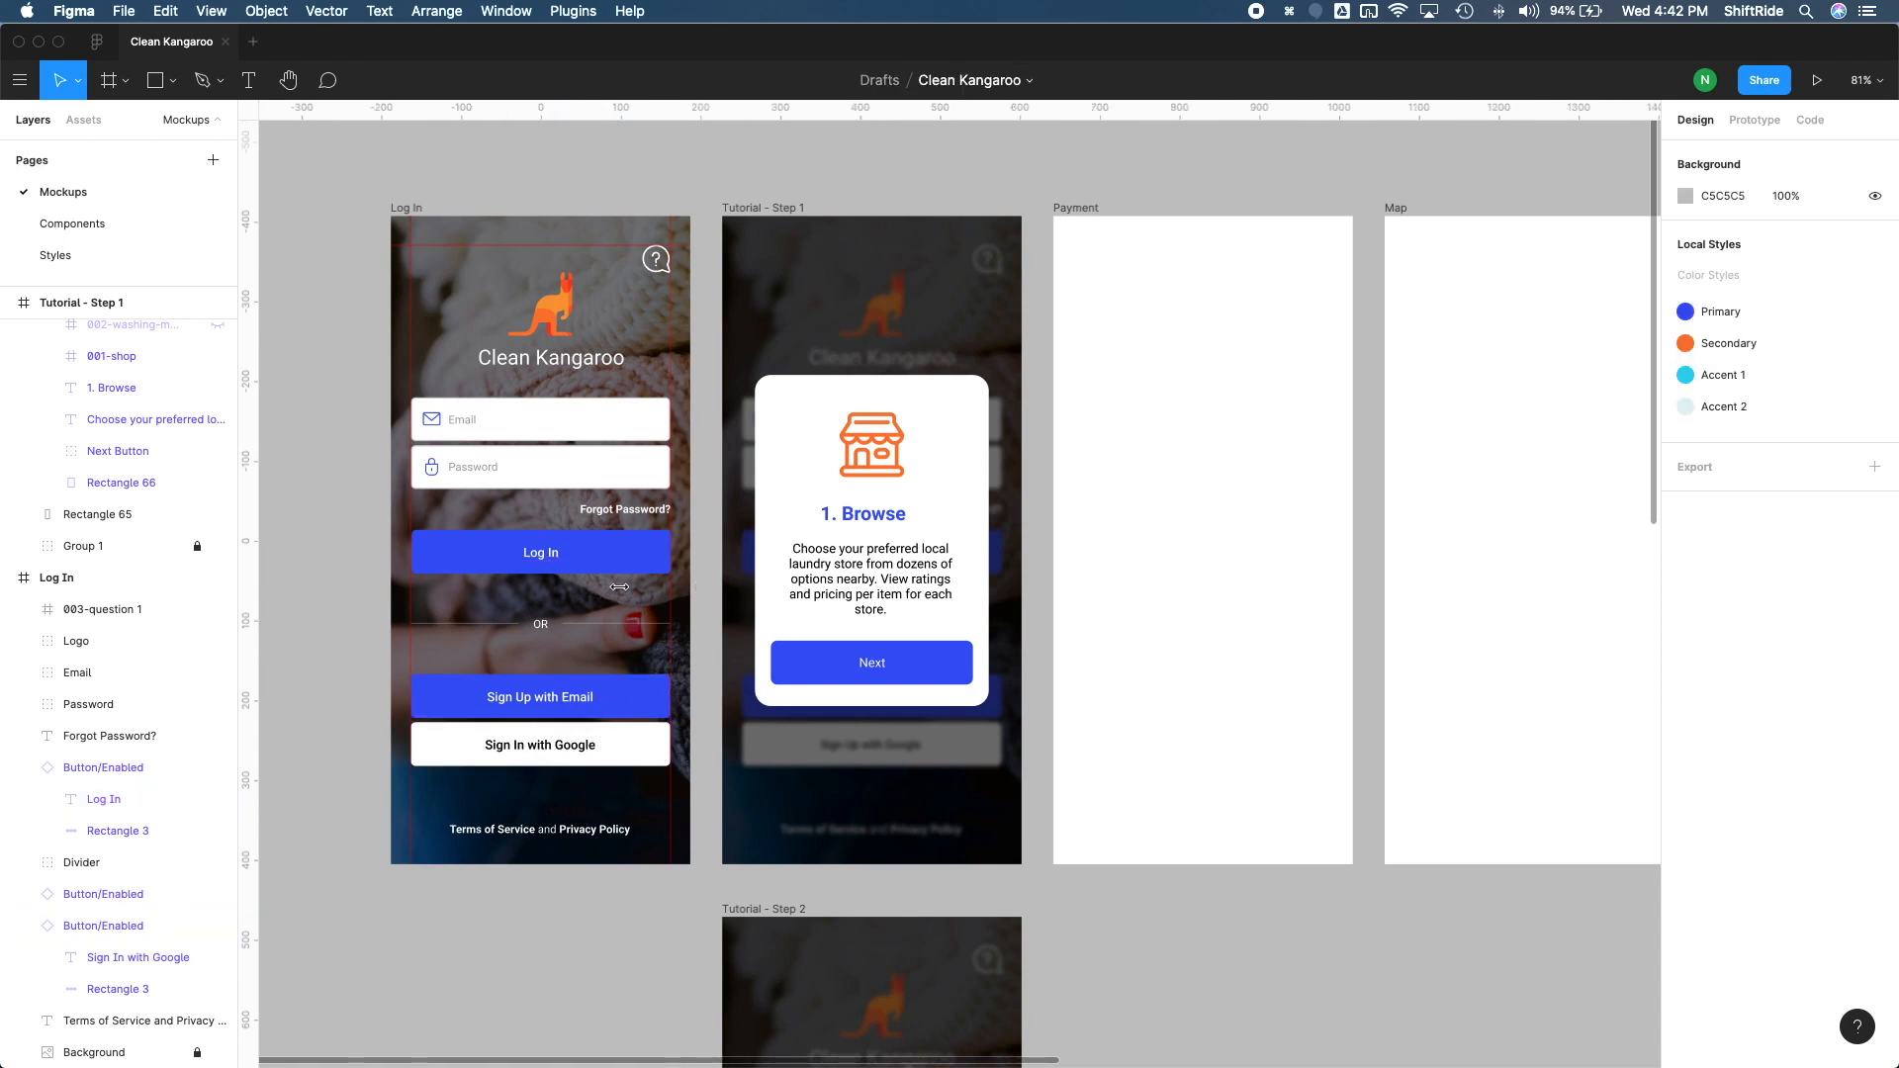
# Step: Switch the Log In button instance to the Disabled component state and back to Enabled
pyautogui.click(619, 556)
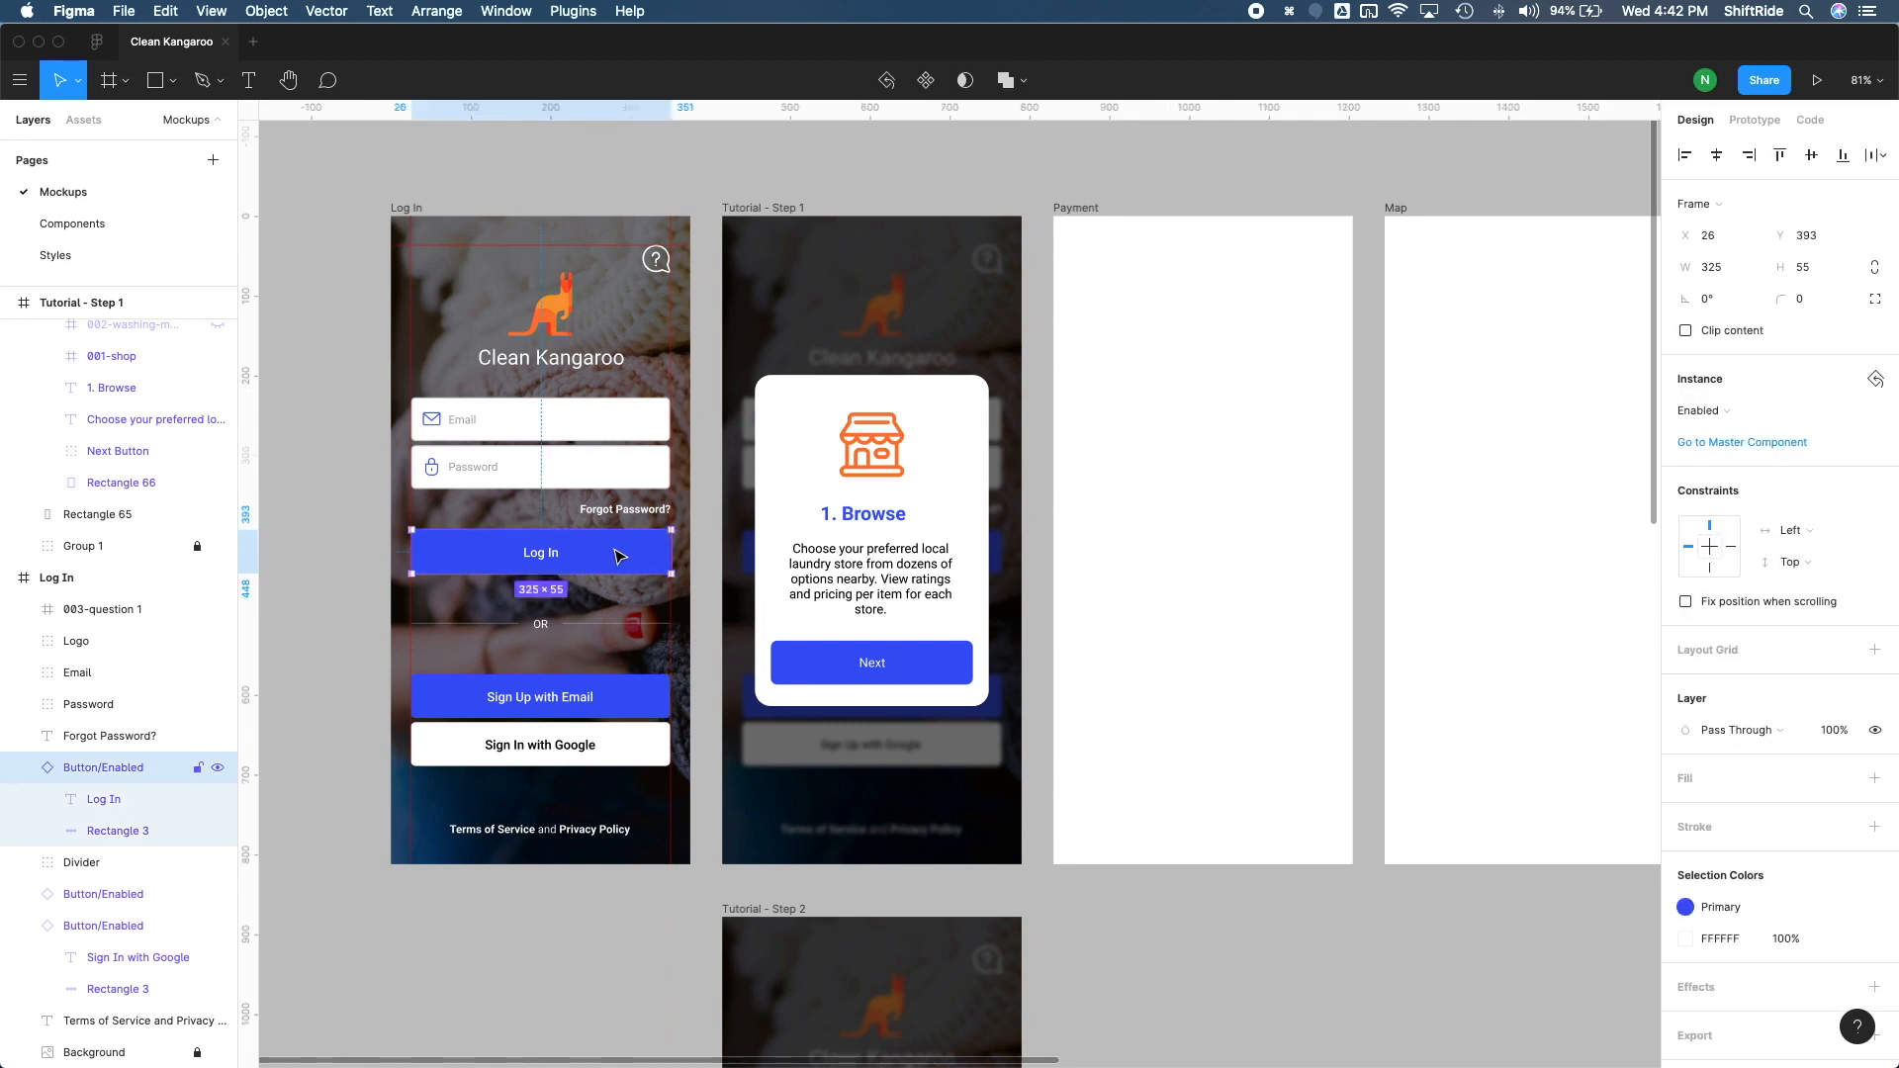
pyautogui.click(1738, 412)
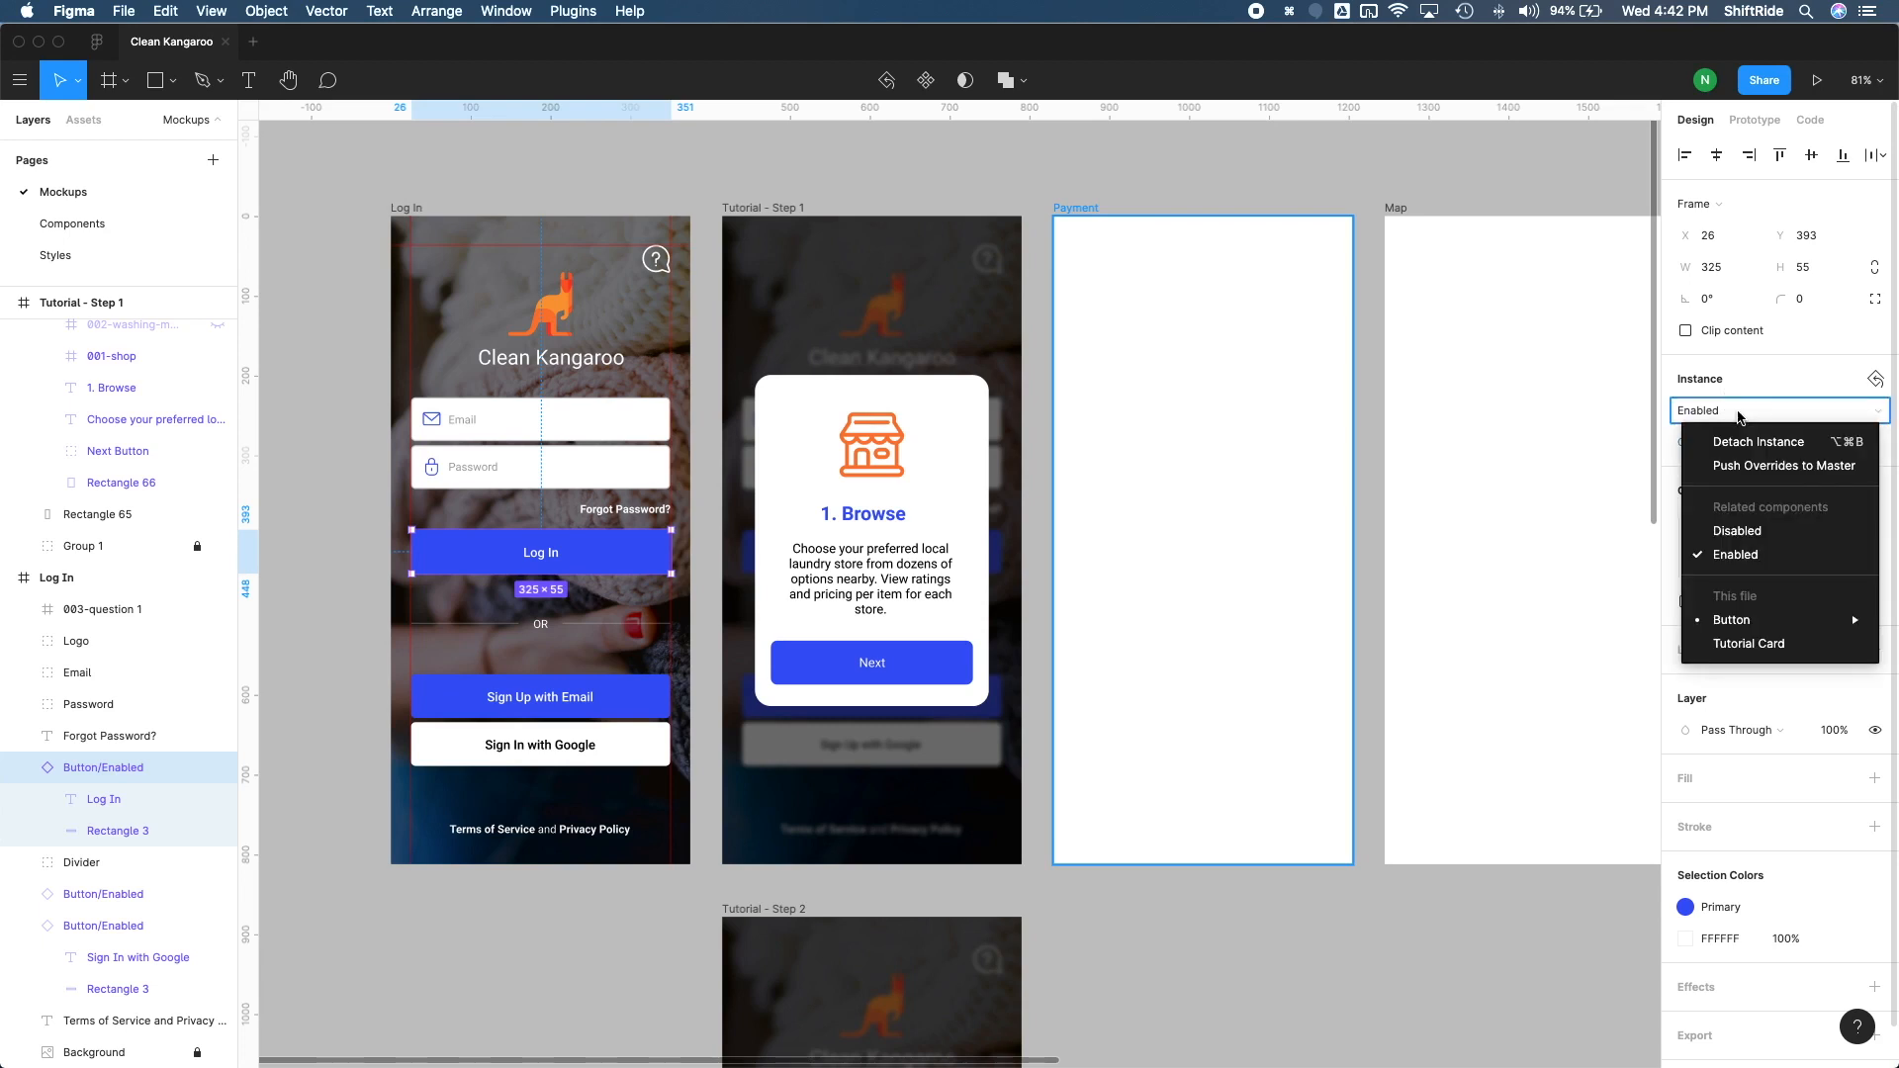
pyautogui.click(1759, 532)
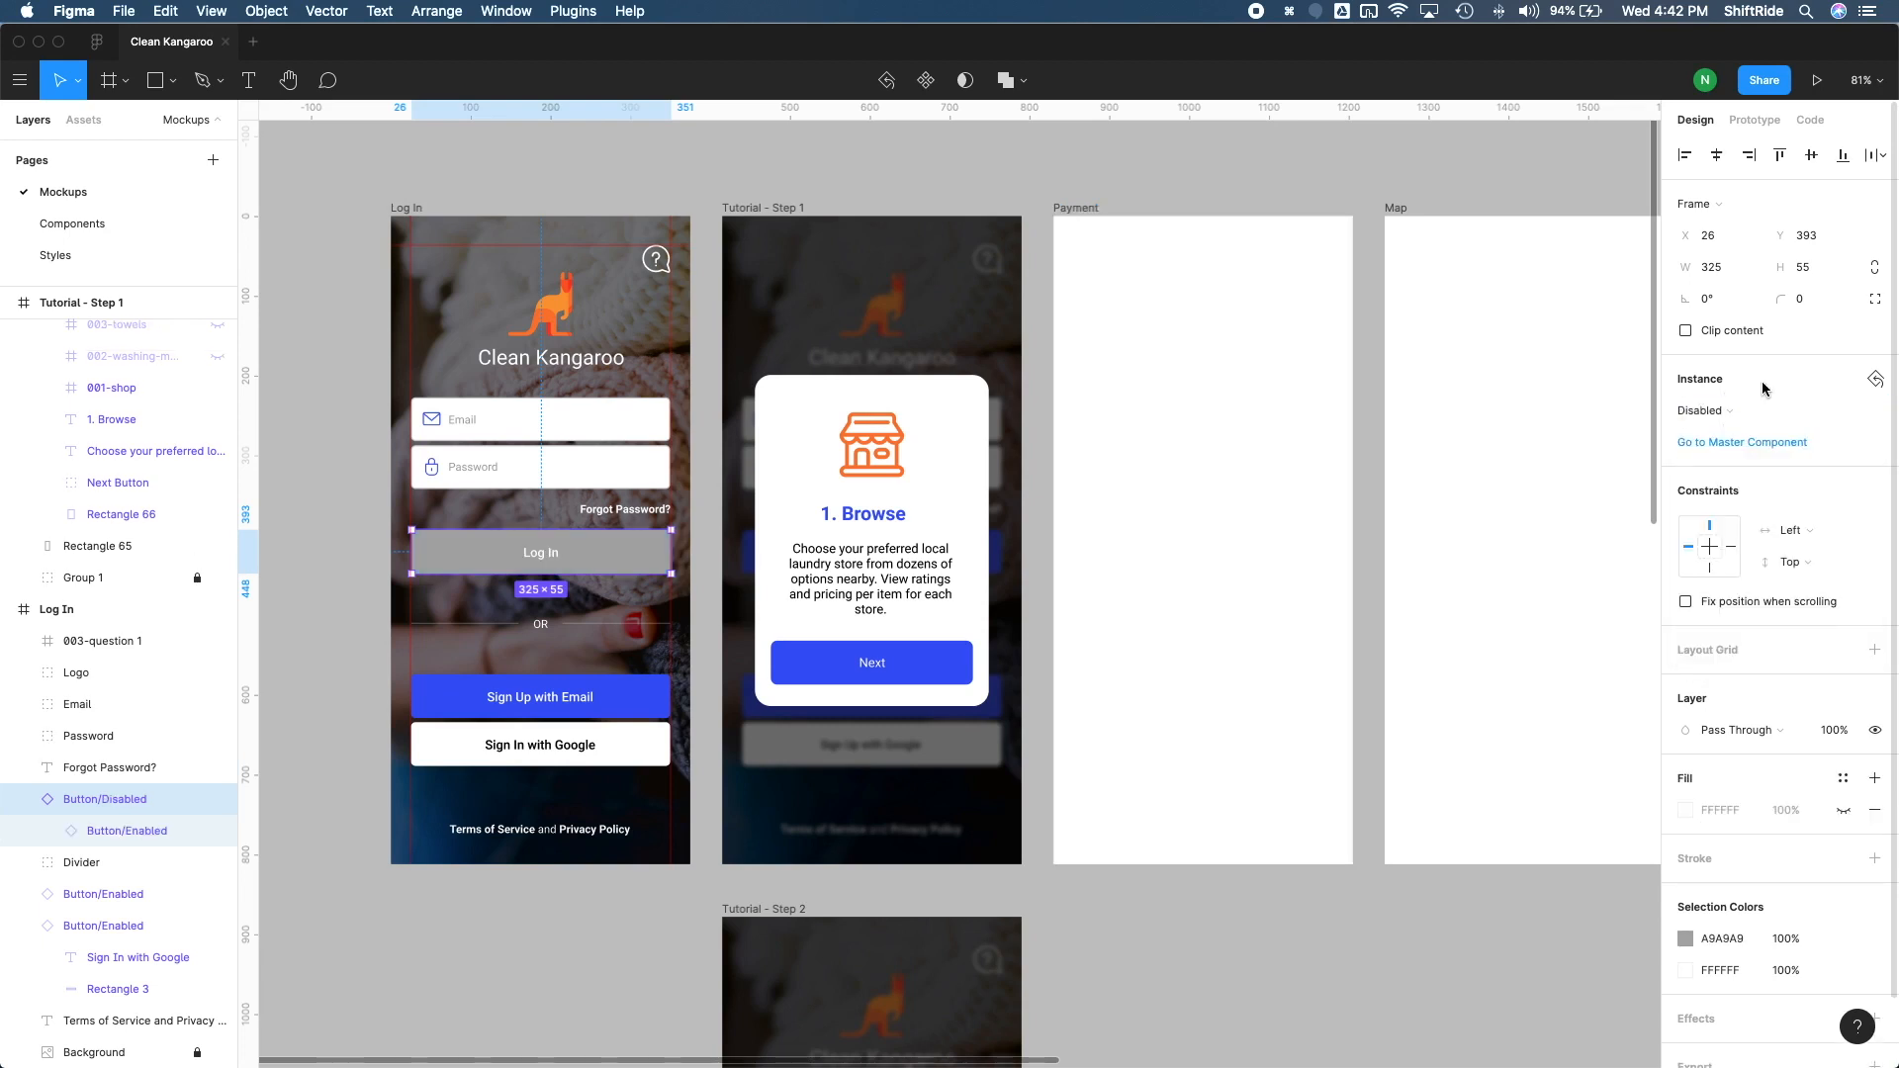
pyautogui.click(1724, 411)
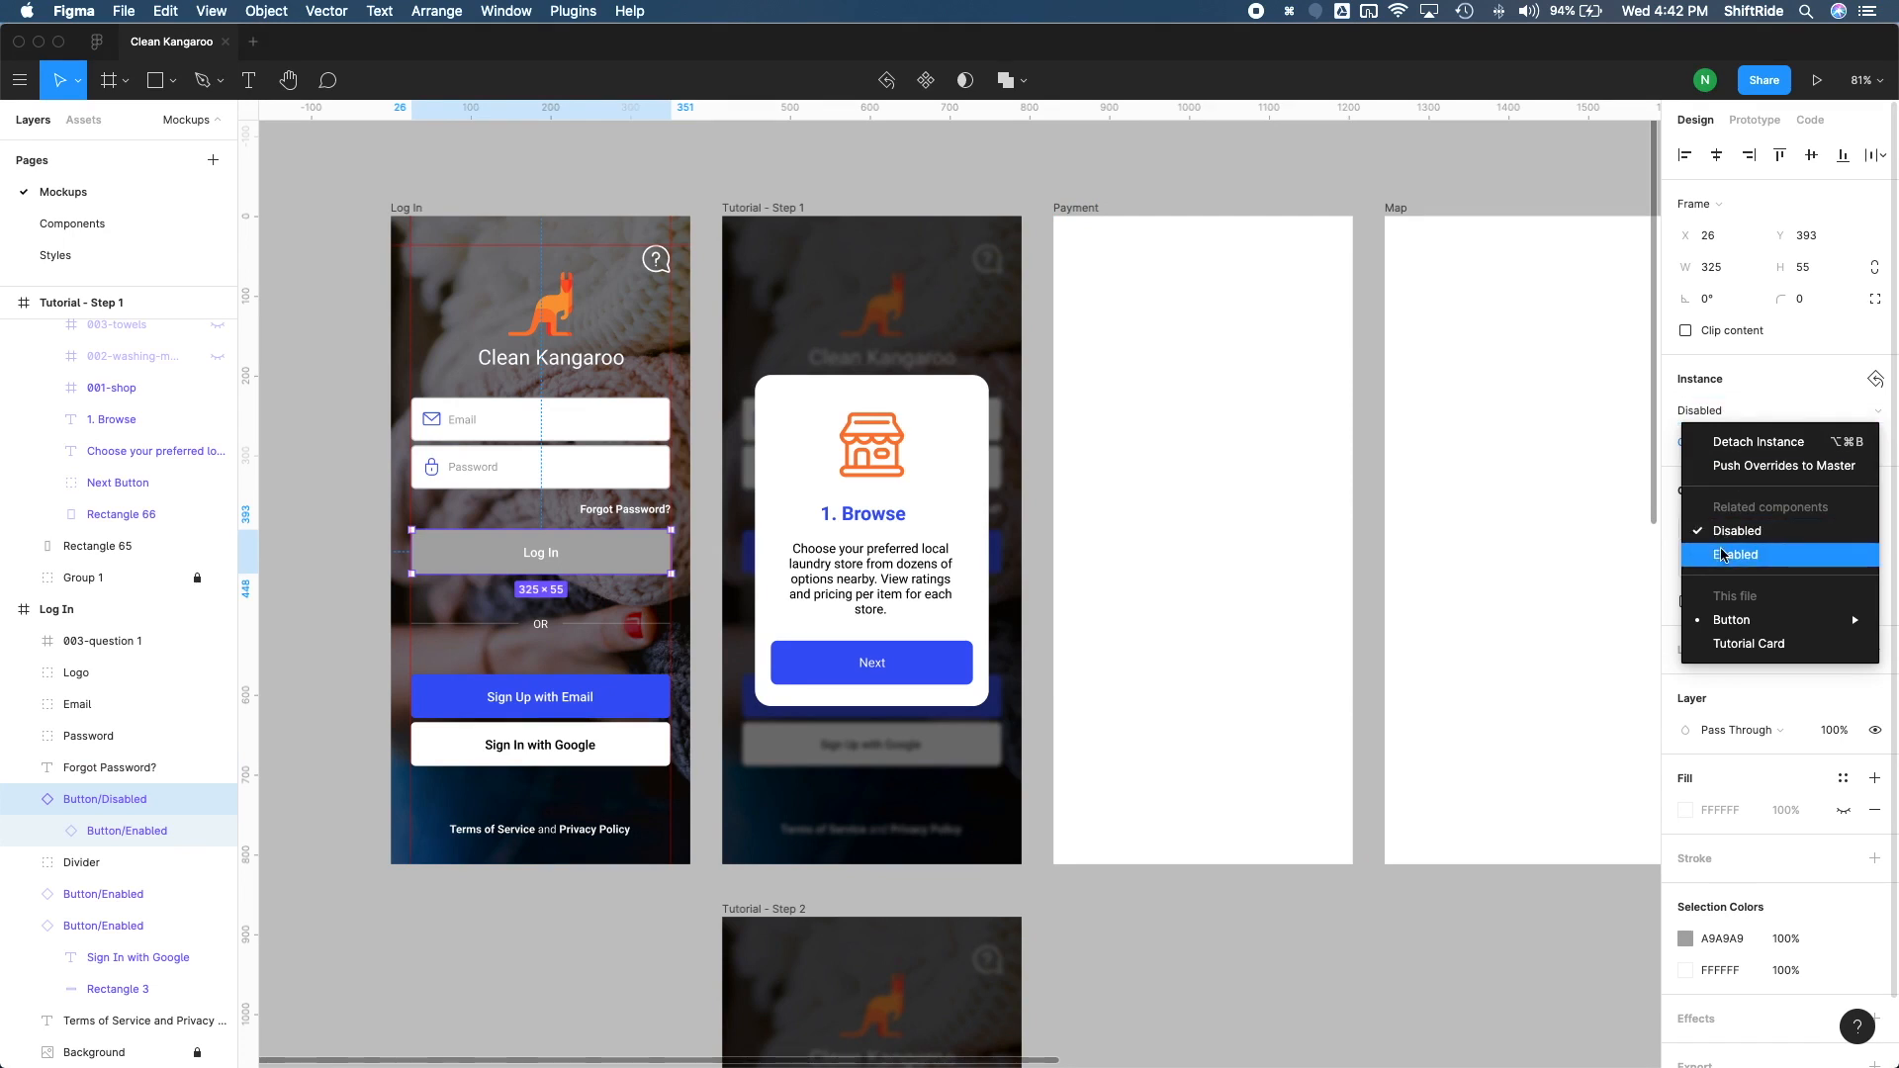
pyautogui.click(1722, 555)
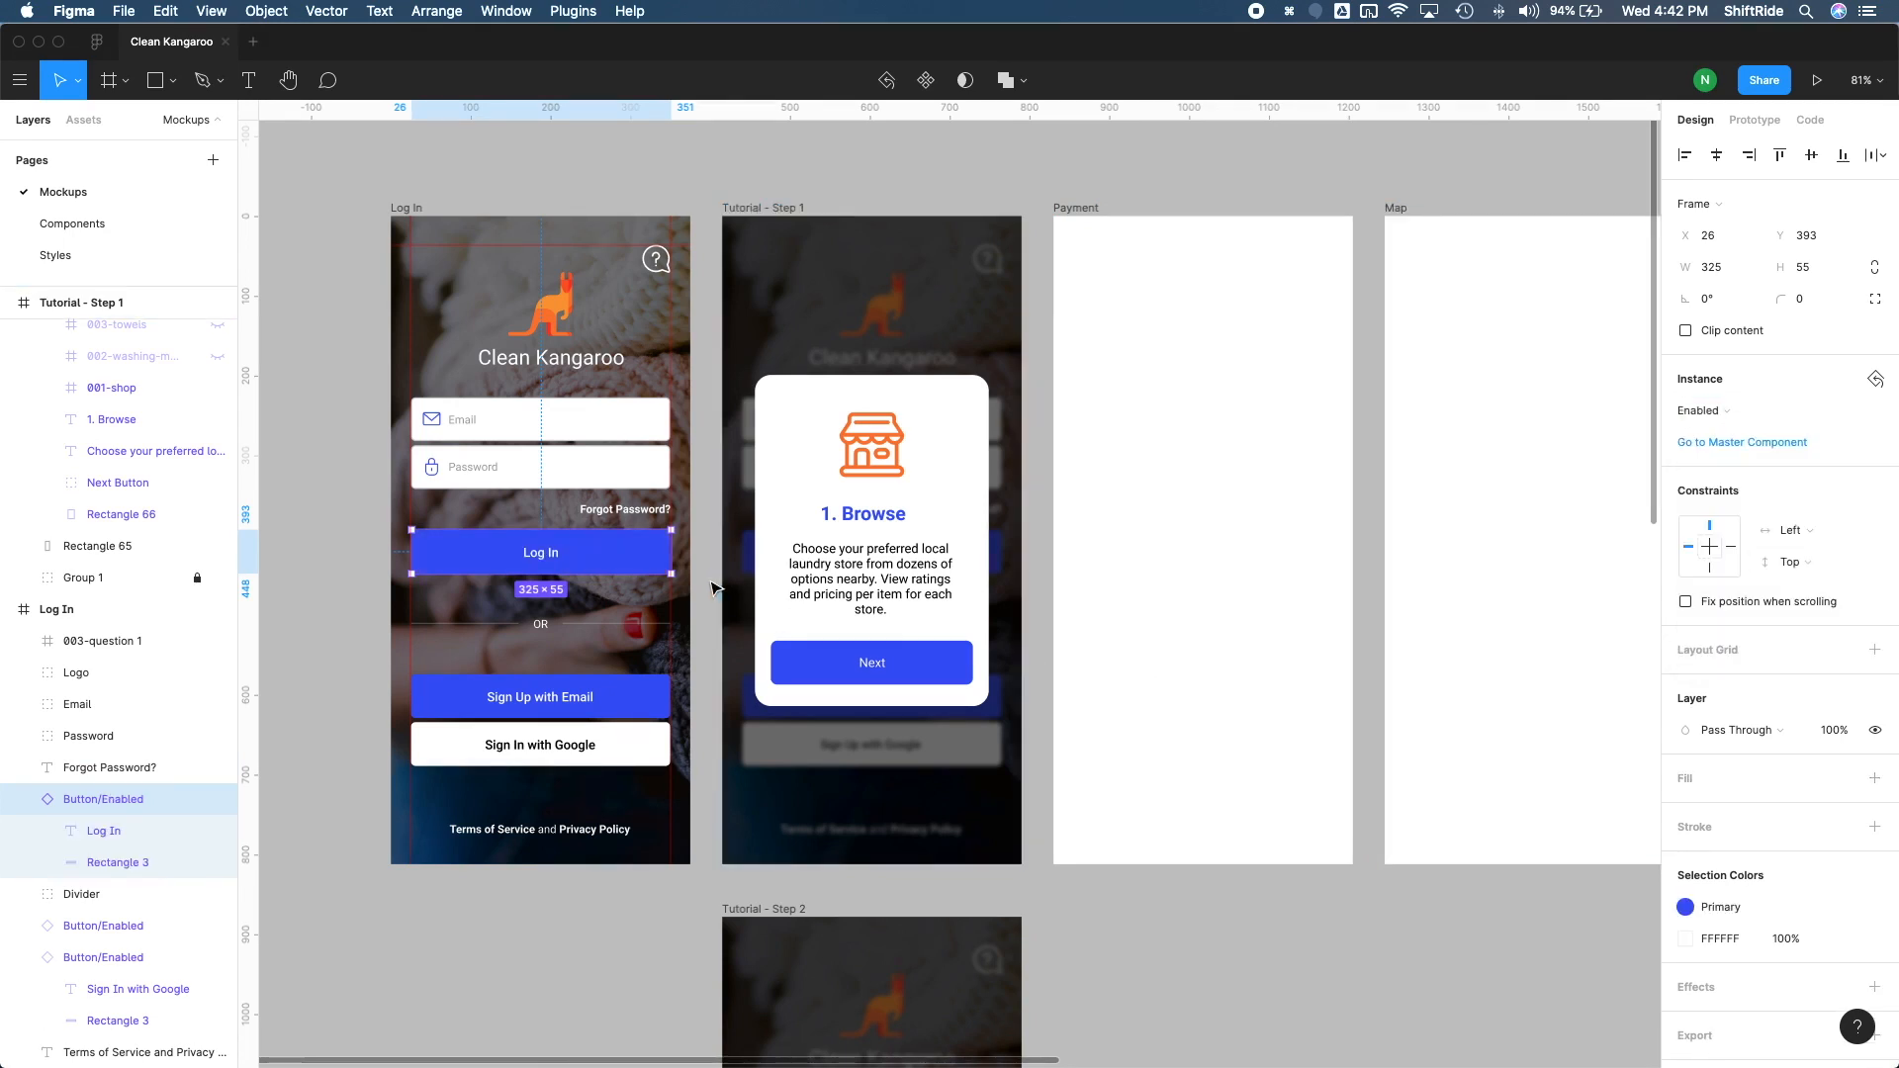
pyautogui.click(376, 547)
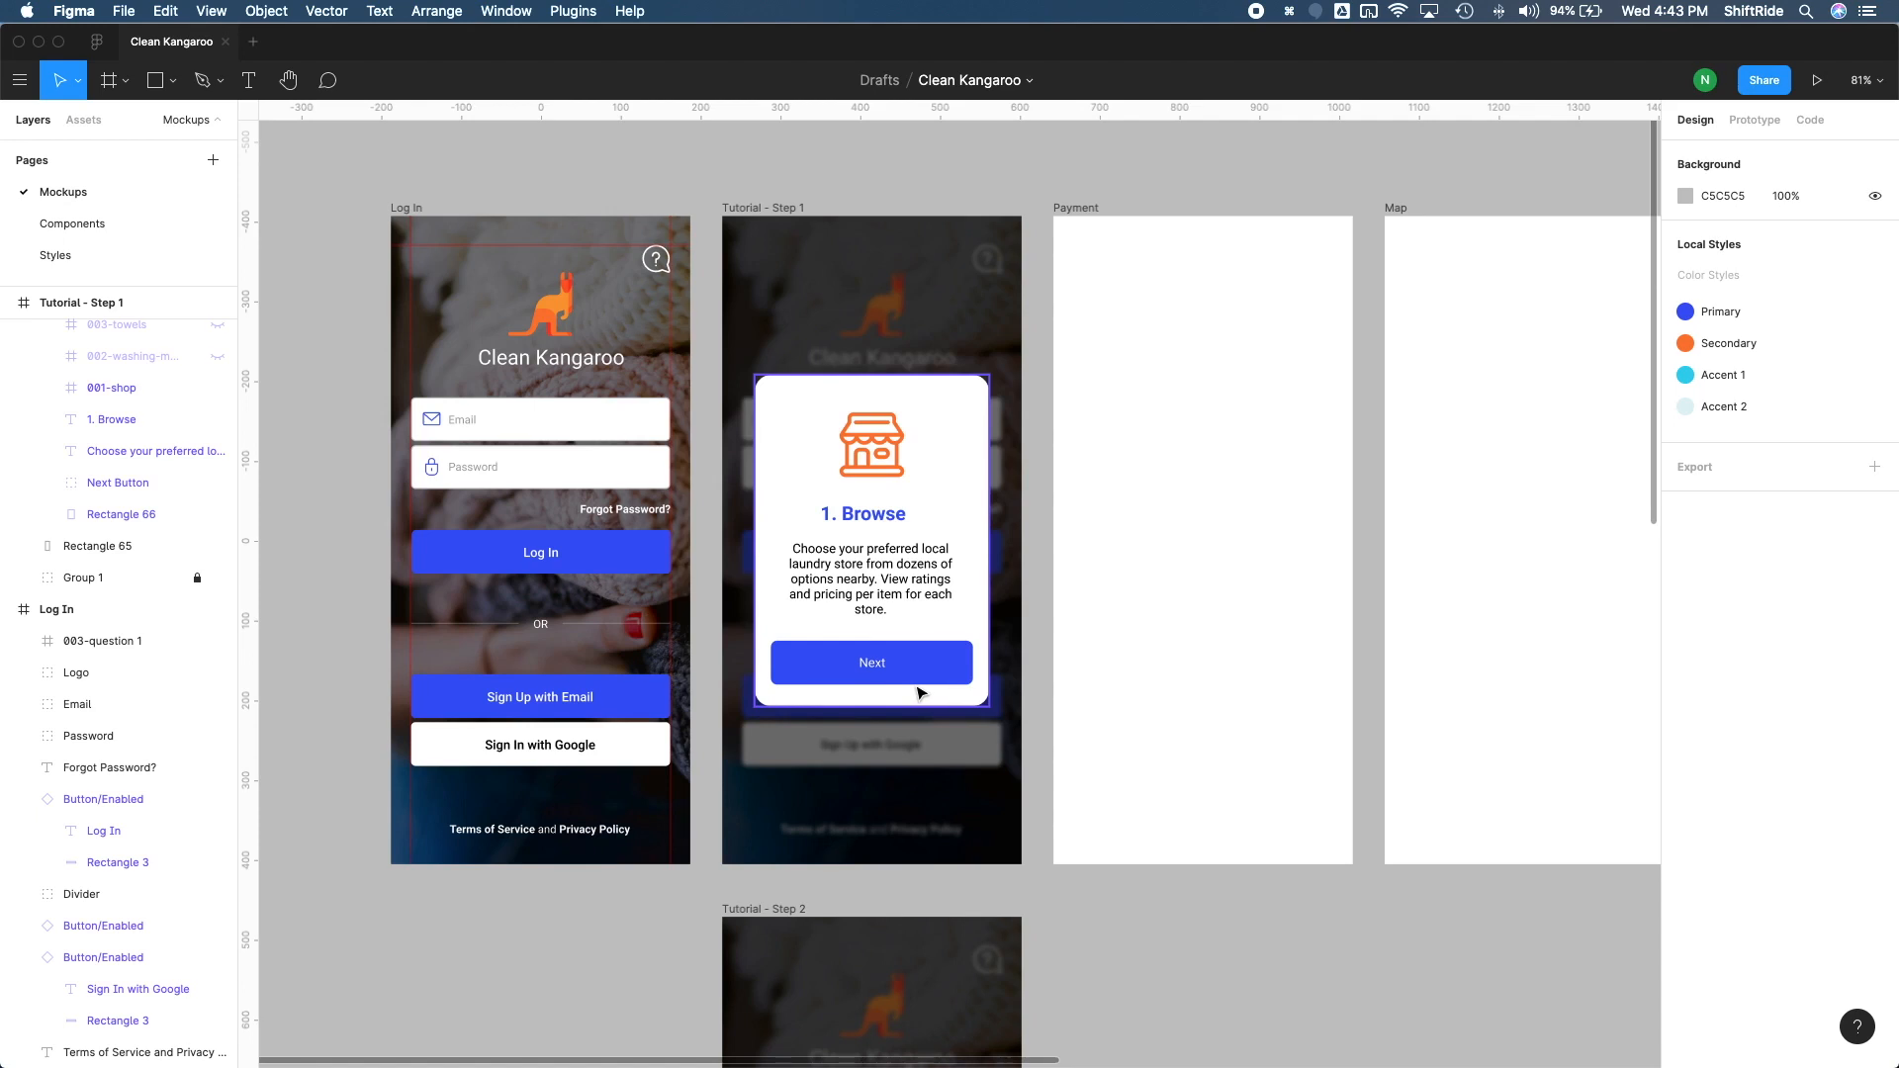
# Step: On the Components page, copy the Button/Enabled component and paste an instance of it into the Tutorial Card component
pyautogui.click(80, 225)
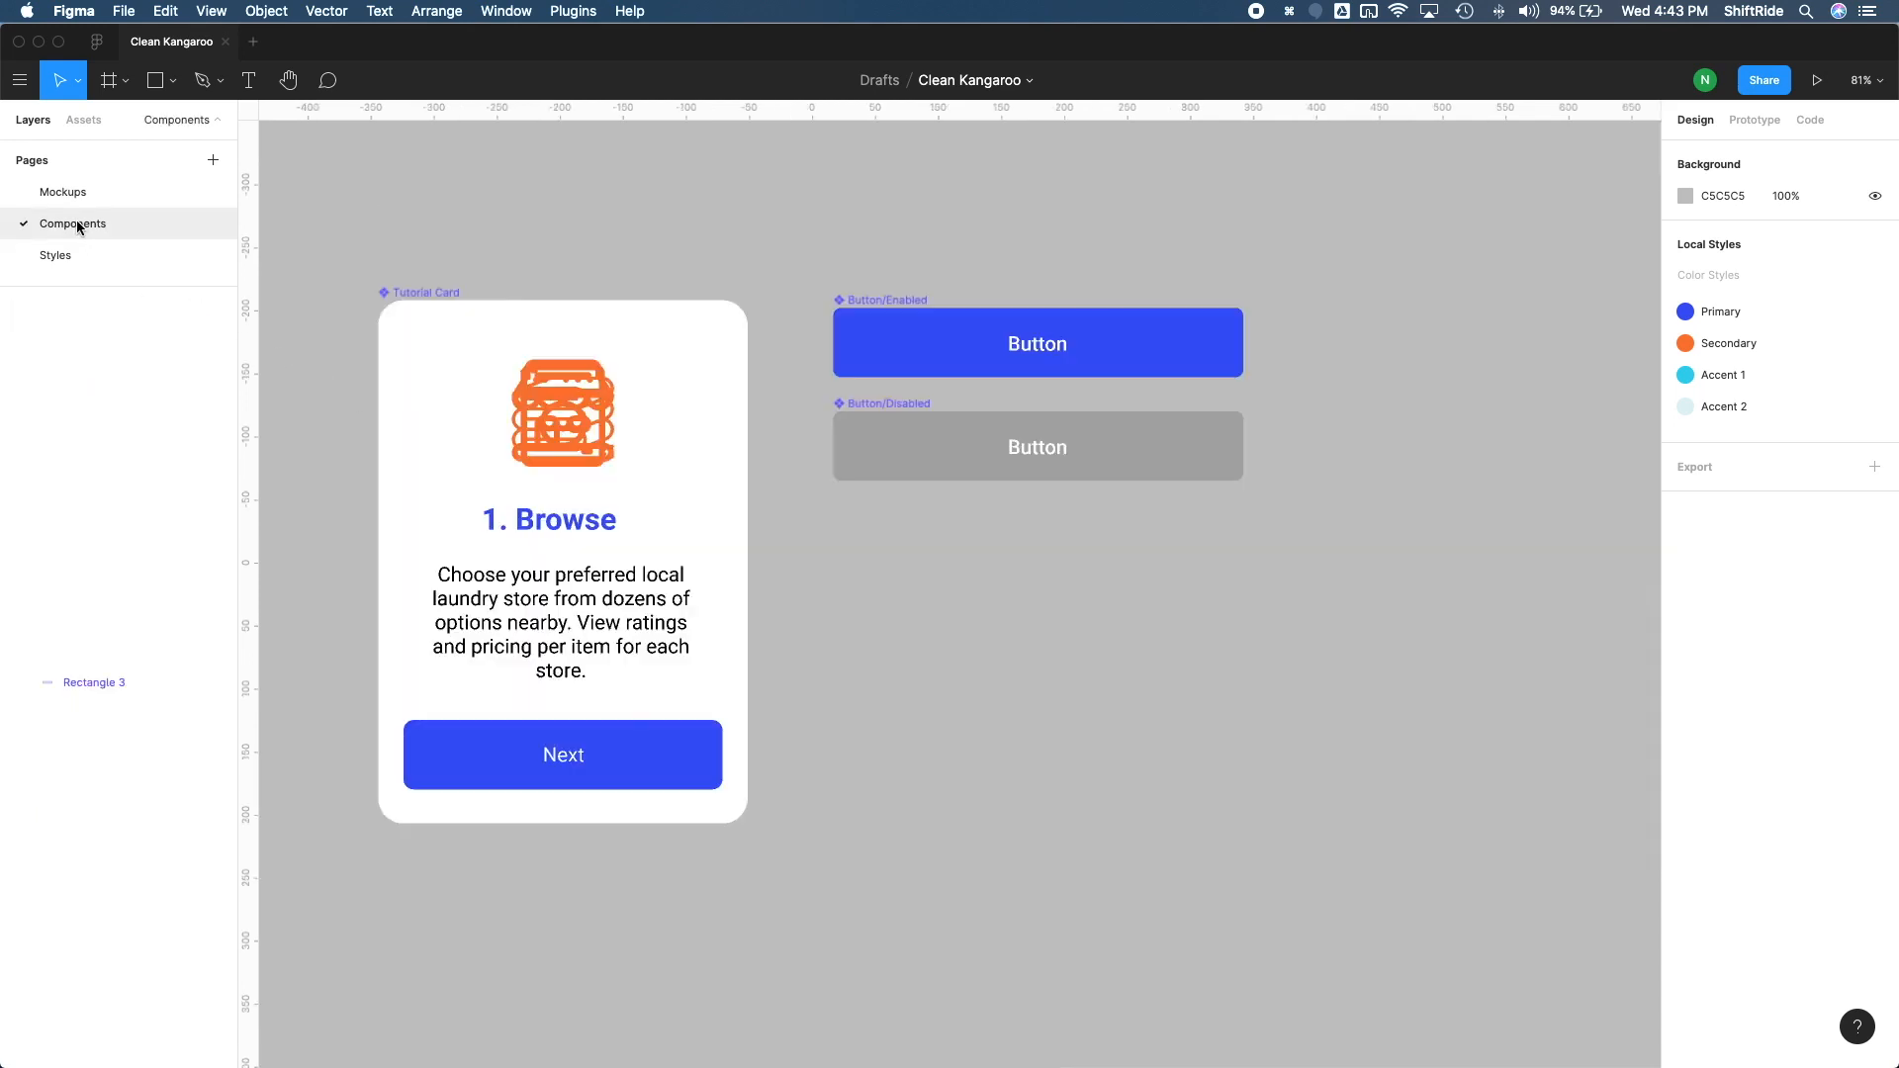
pyautogui.click(916, 308)
pyautogui.press('super+c')
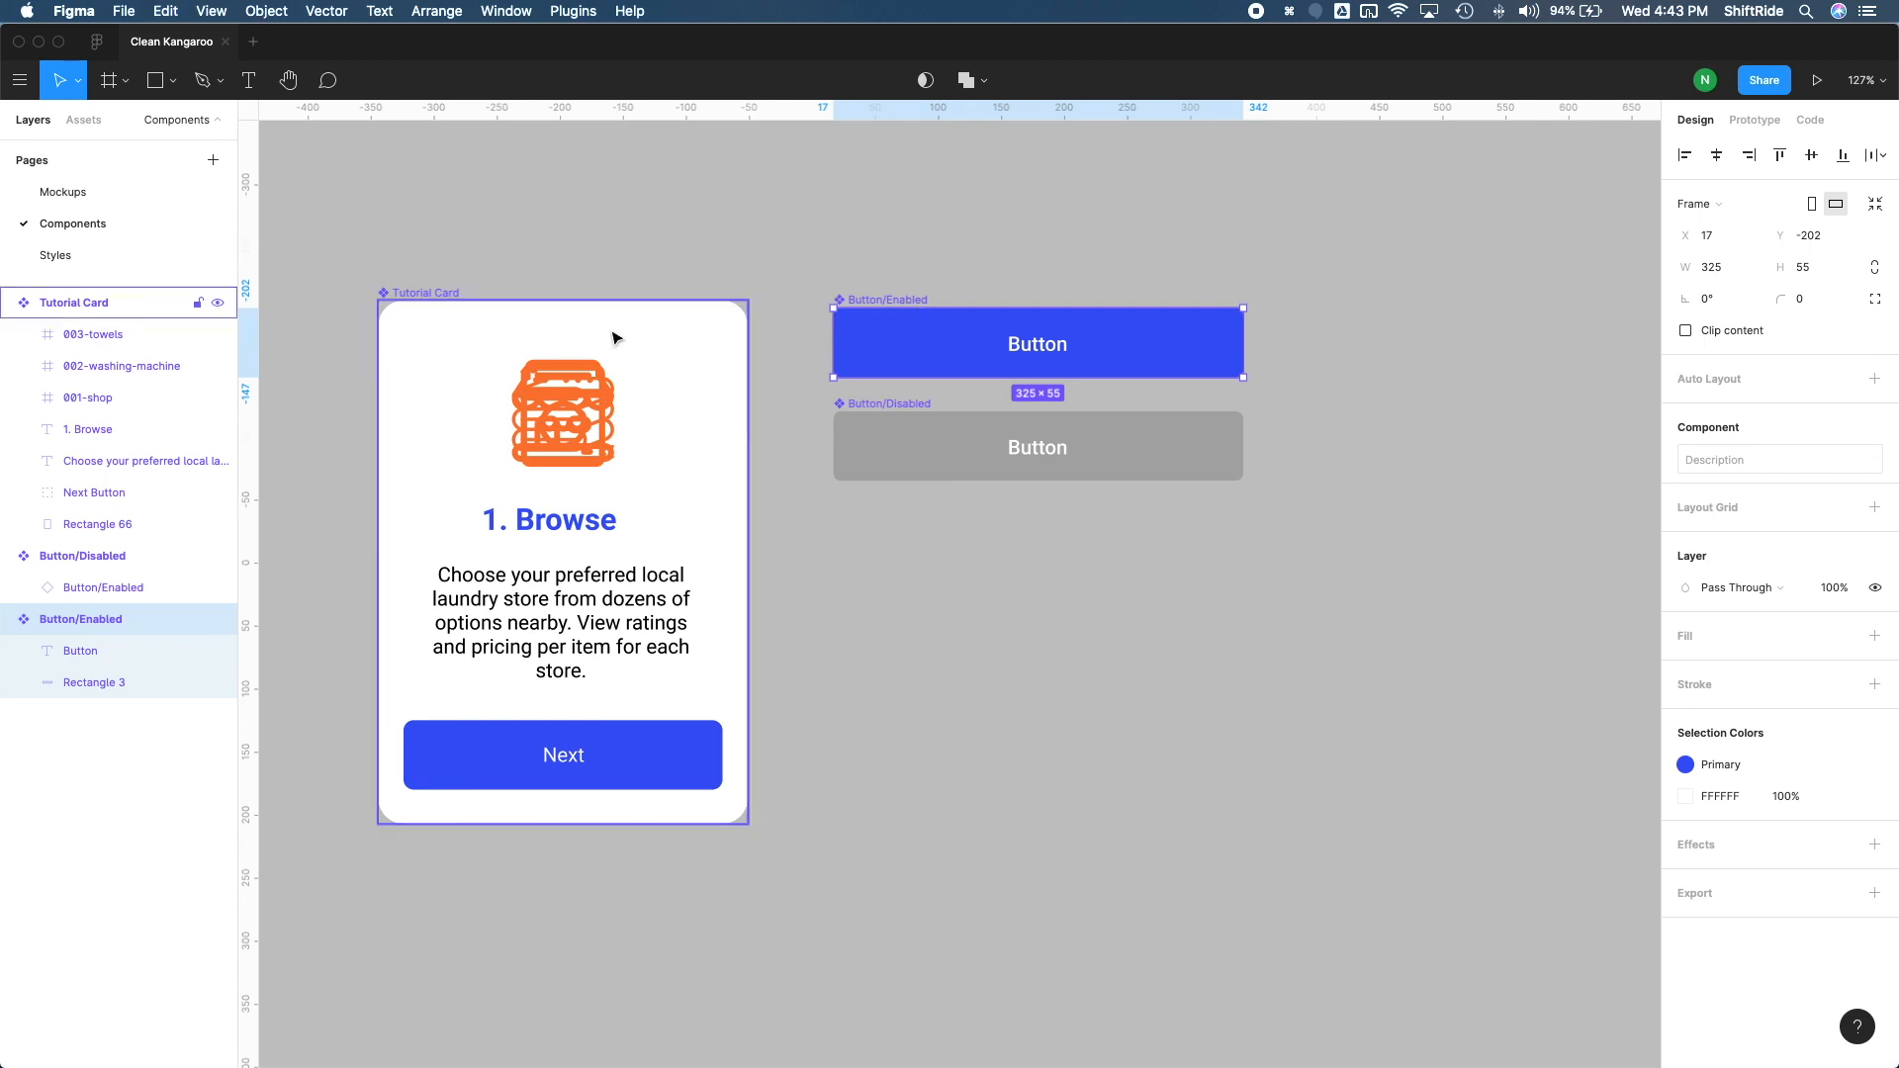
pyautogui.click(440, 294)
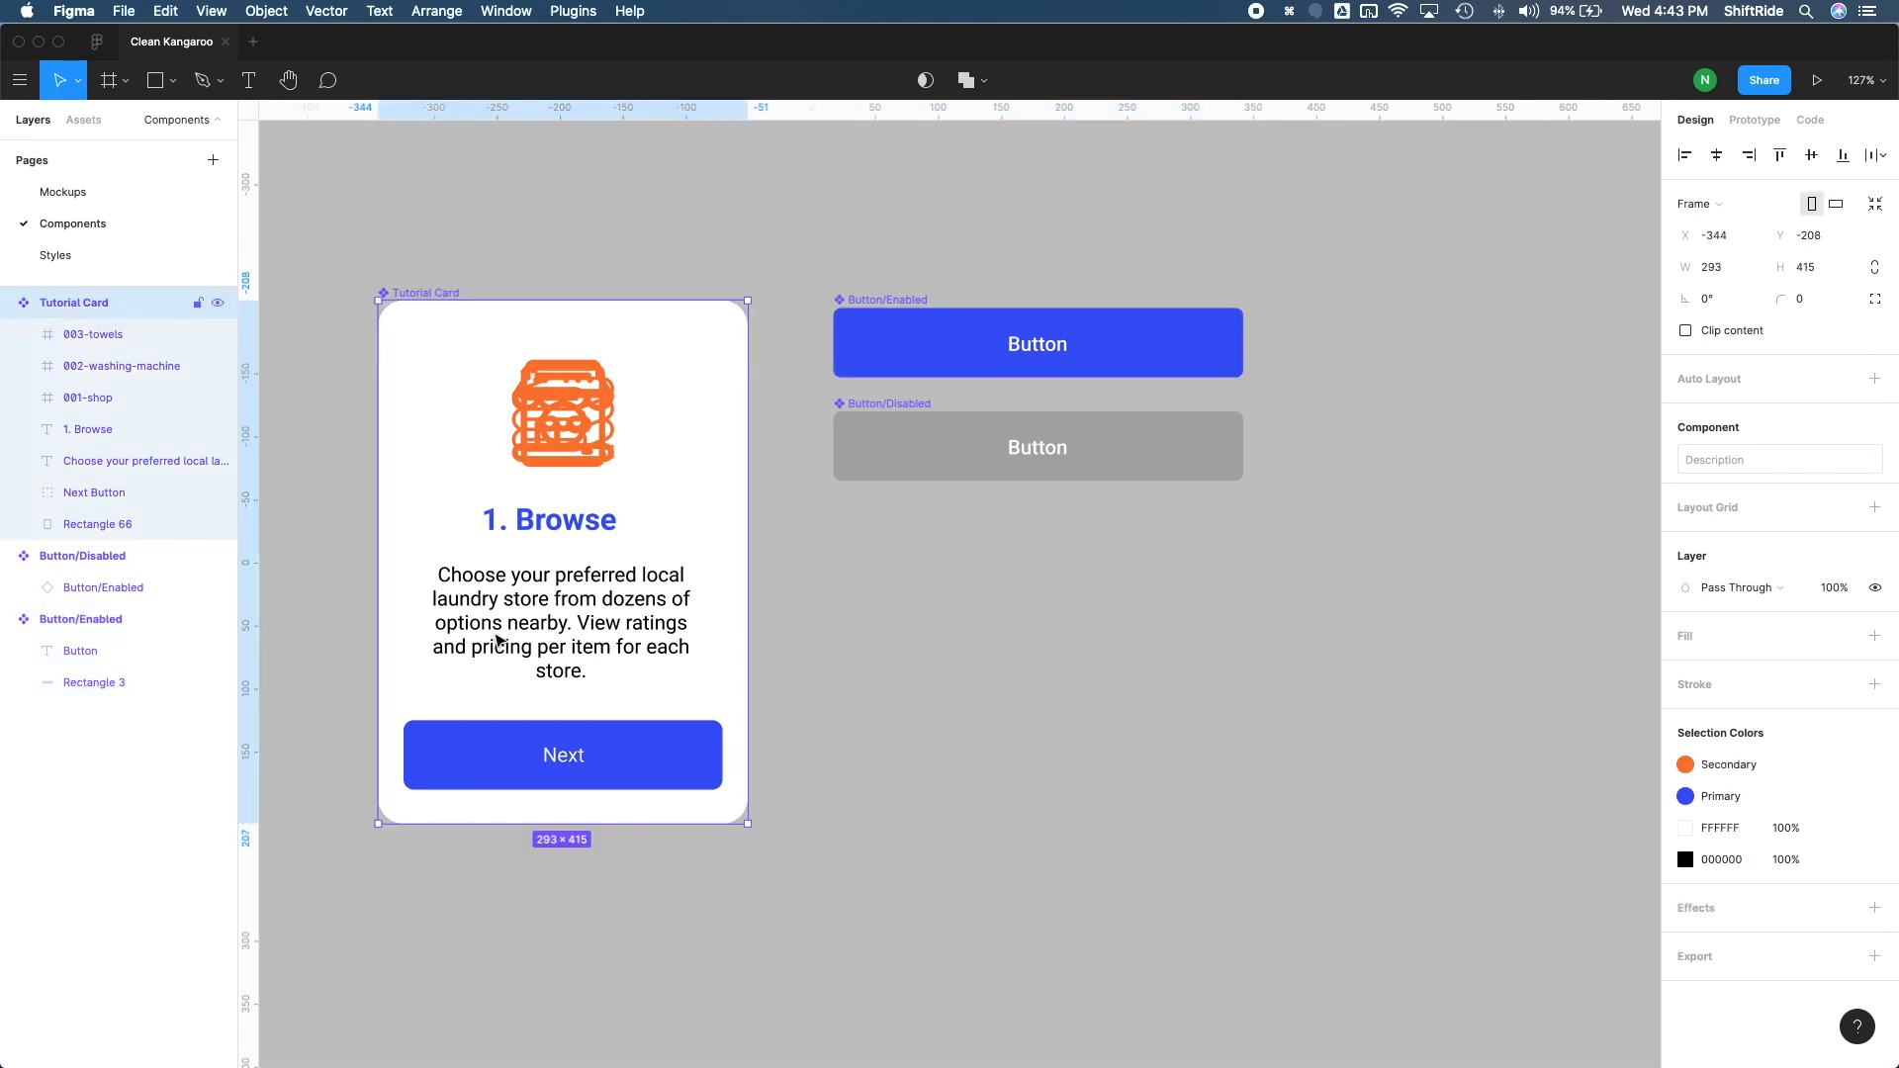
pyautogui.press('super+v')
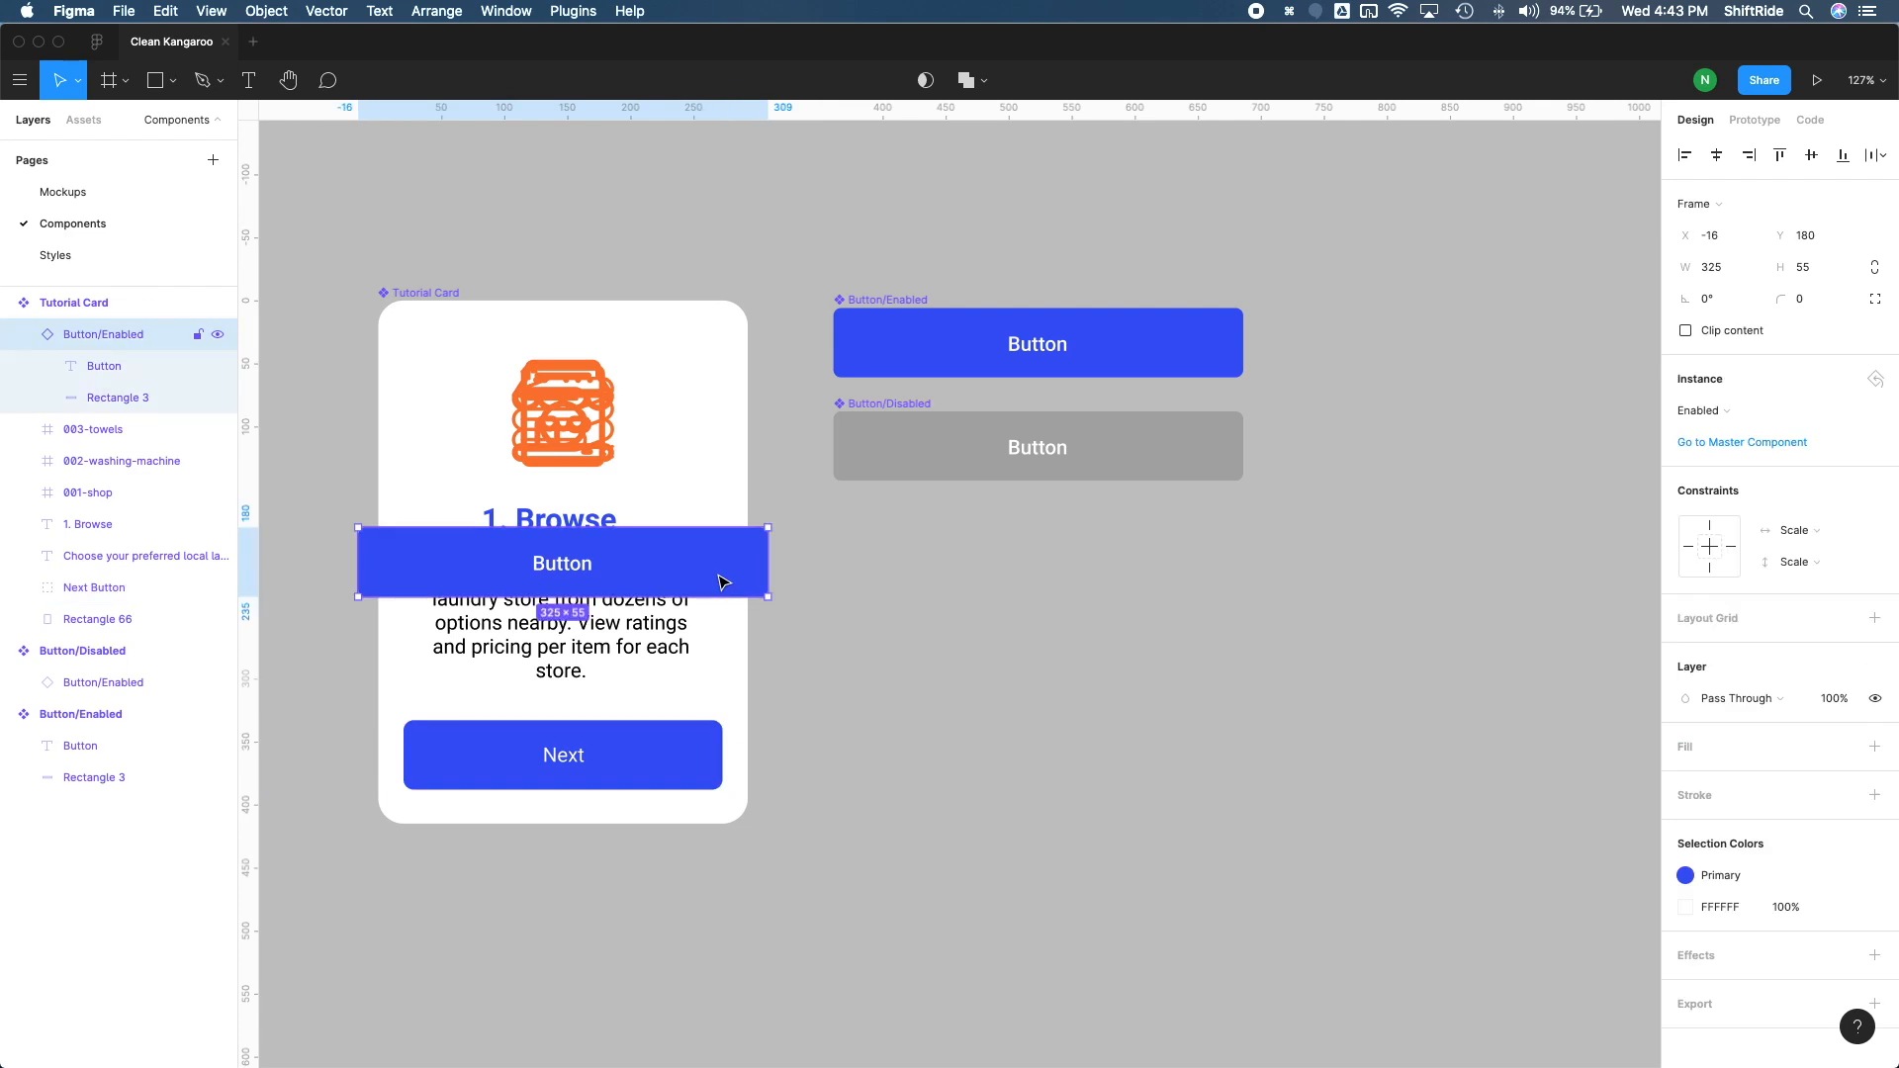
# Step: Set the pasted button's width to 253 and replace the card's old Next Button group with it in the same place
pyautogui.click(1713, 270)
pyautogui.write('25')
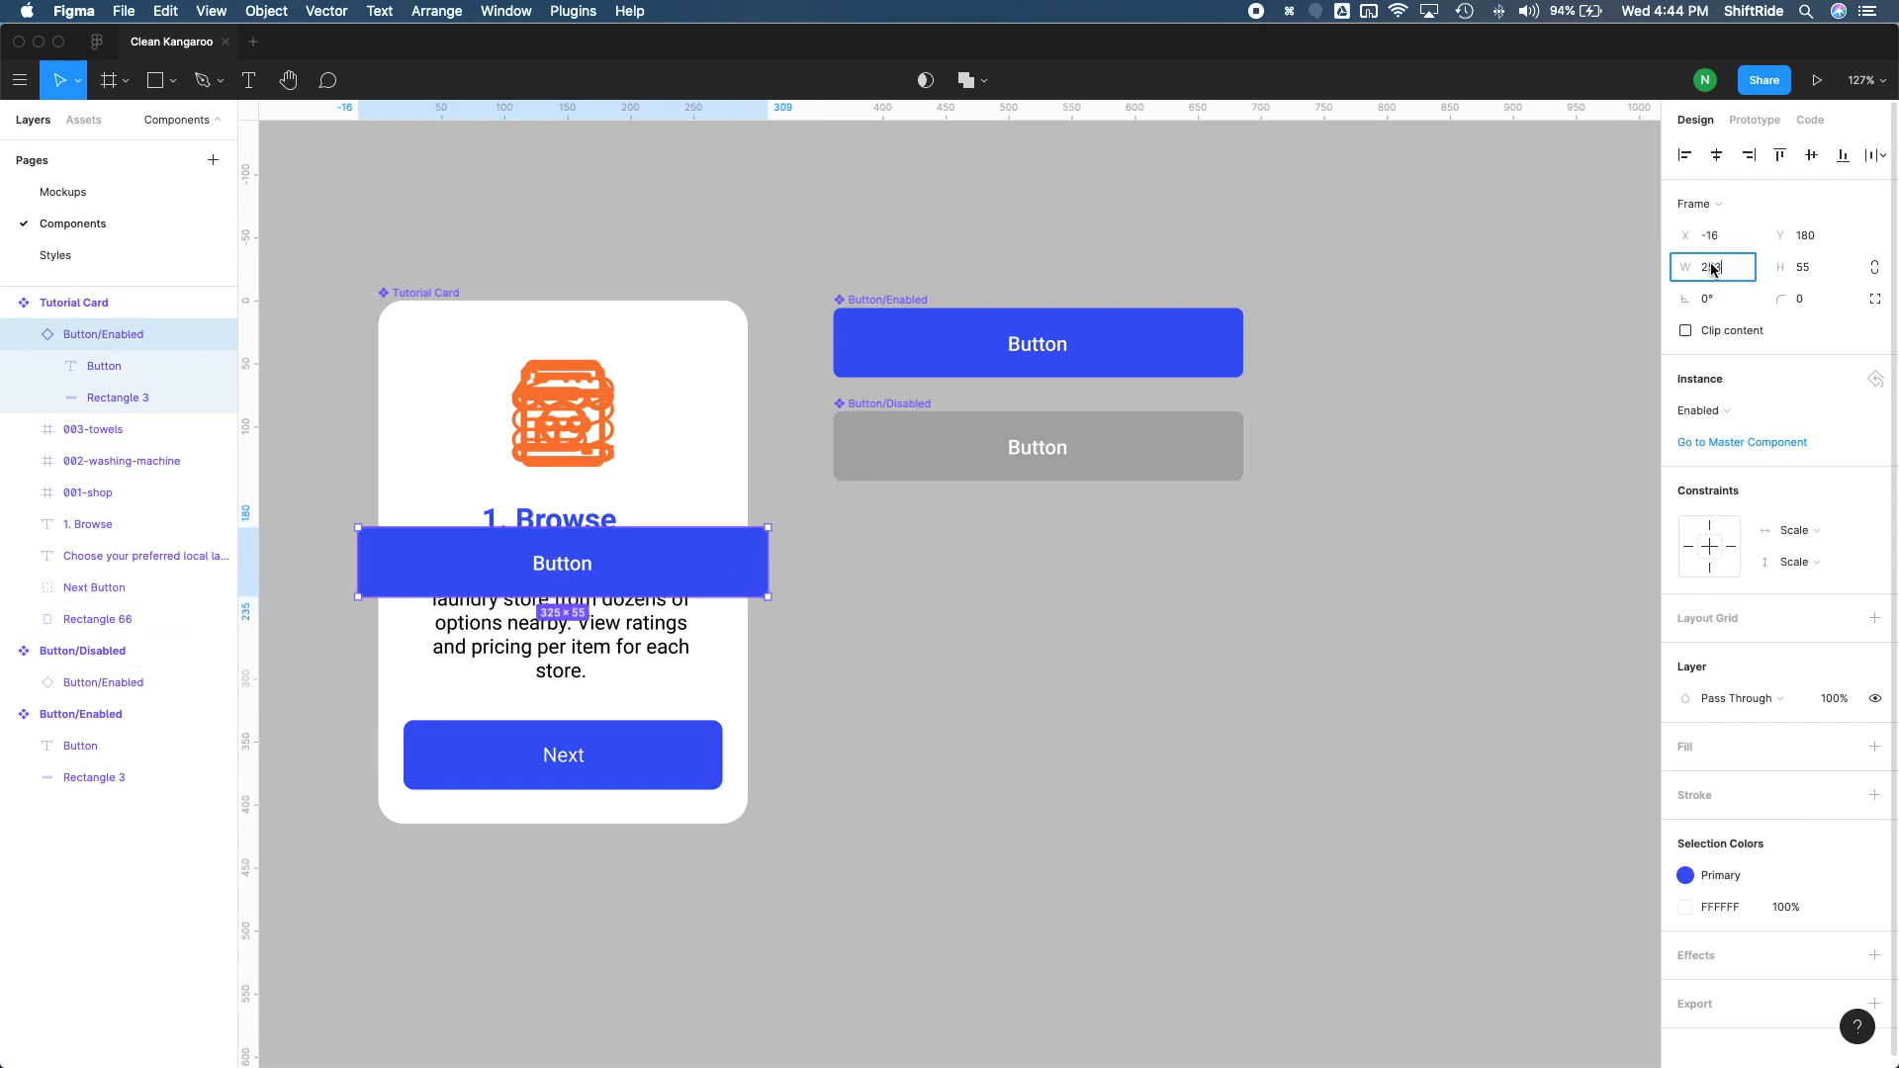
pyautogui.write('3')
pyautogui.press('Return')
pyautogui.moveTo(673, 562); pyautogui.dragTo(633, 760)
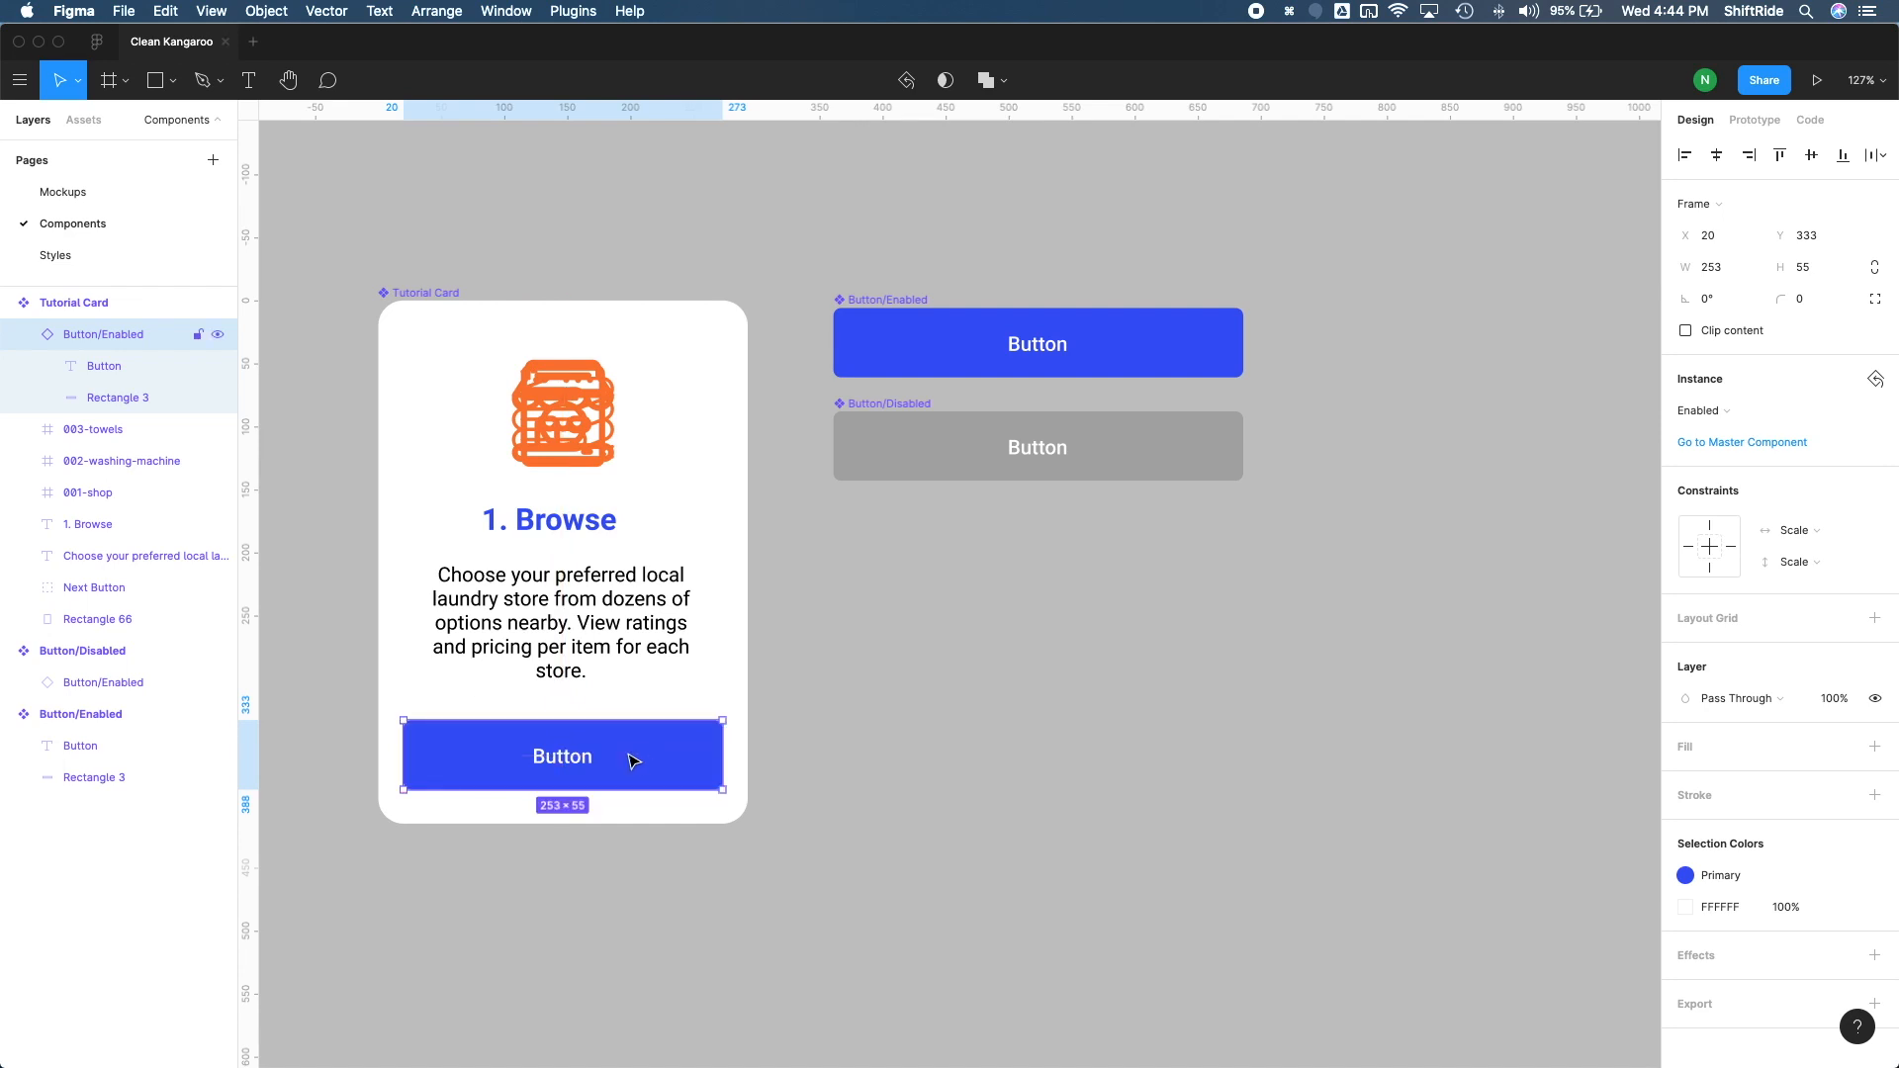
pyautogui.click(111, 592)
pyautogui.press('Delete')
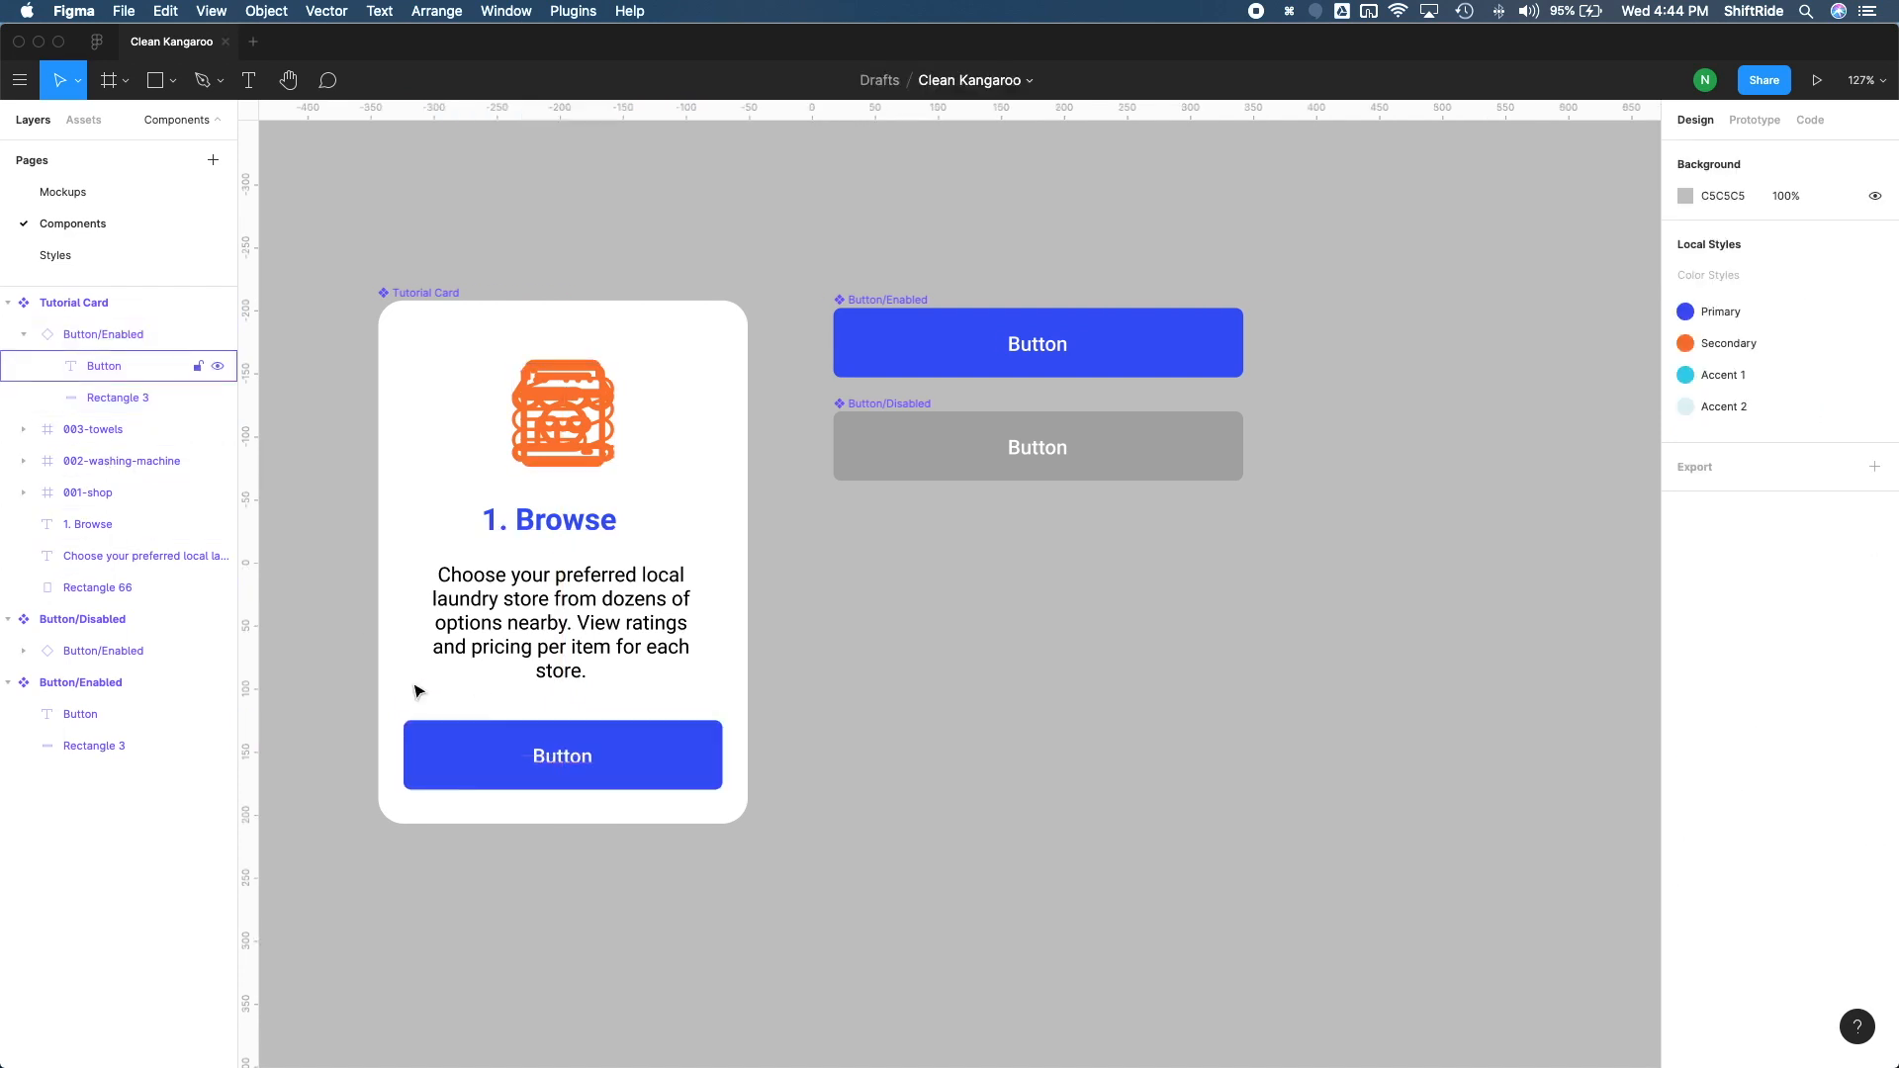
# Step: Change the label of the Tutorial Card's button instance to "Next"
pyautogui.doubleClick(591, 762)
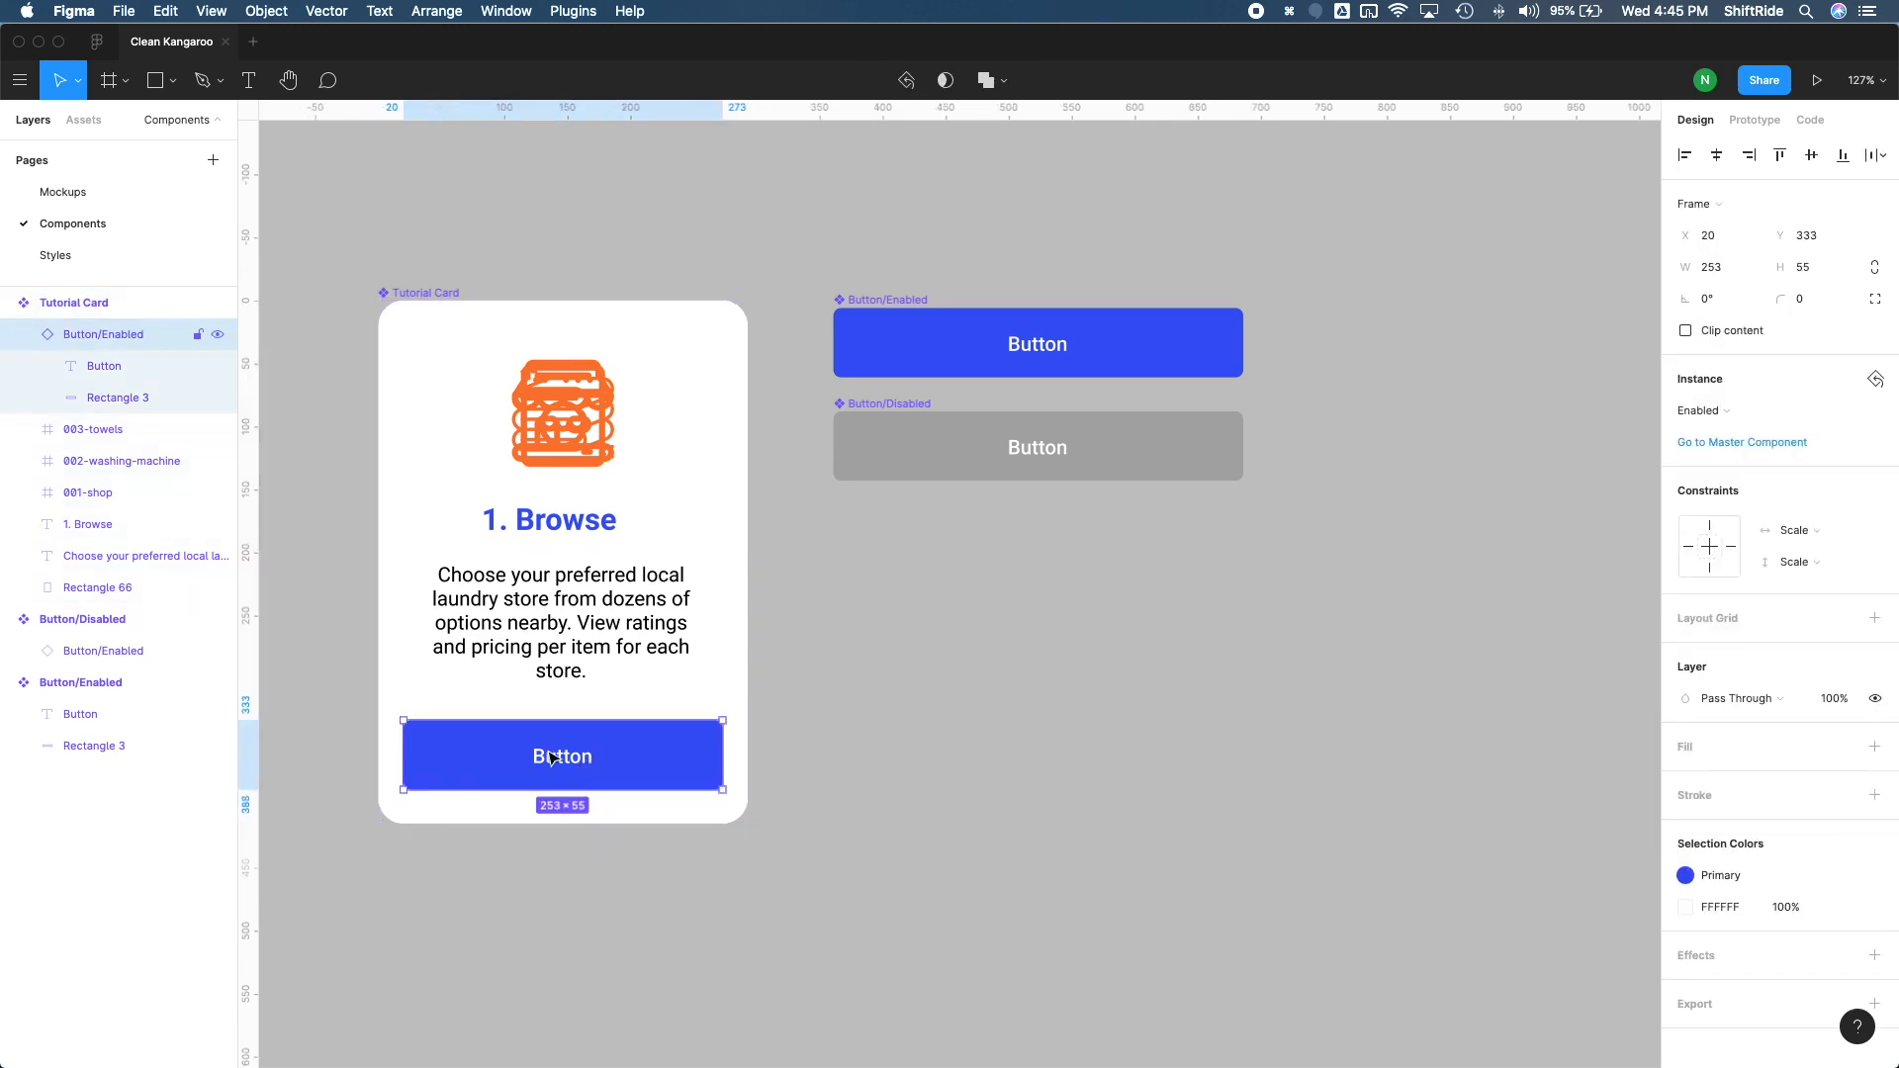
pyautogui.doubleClick(551, 758)
pyautogui.write('Next')
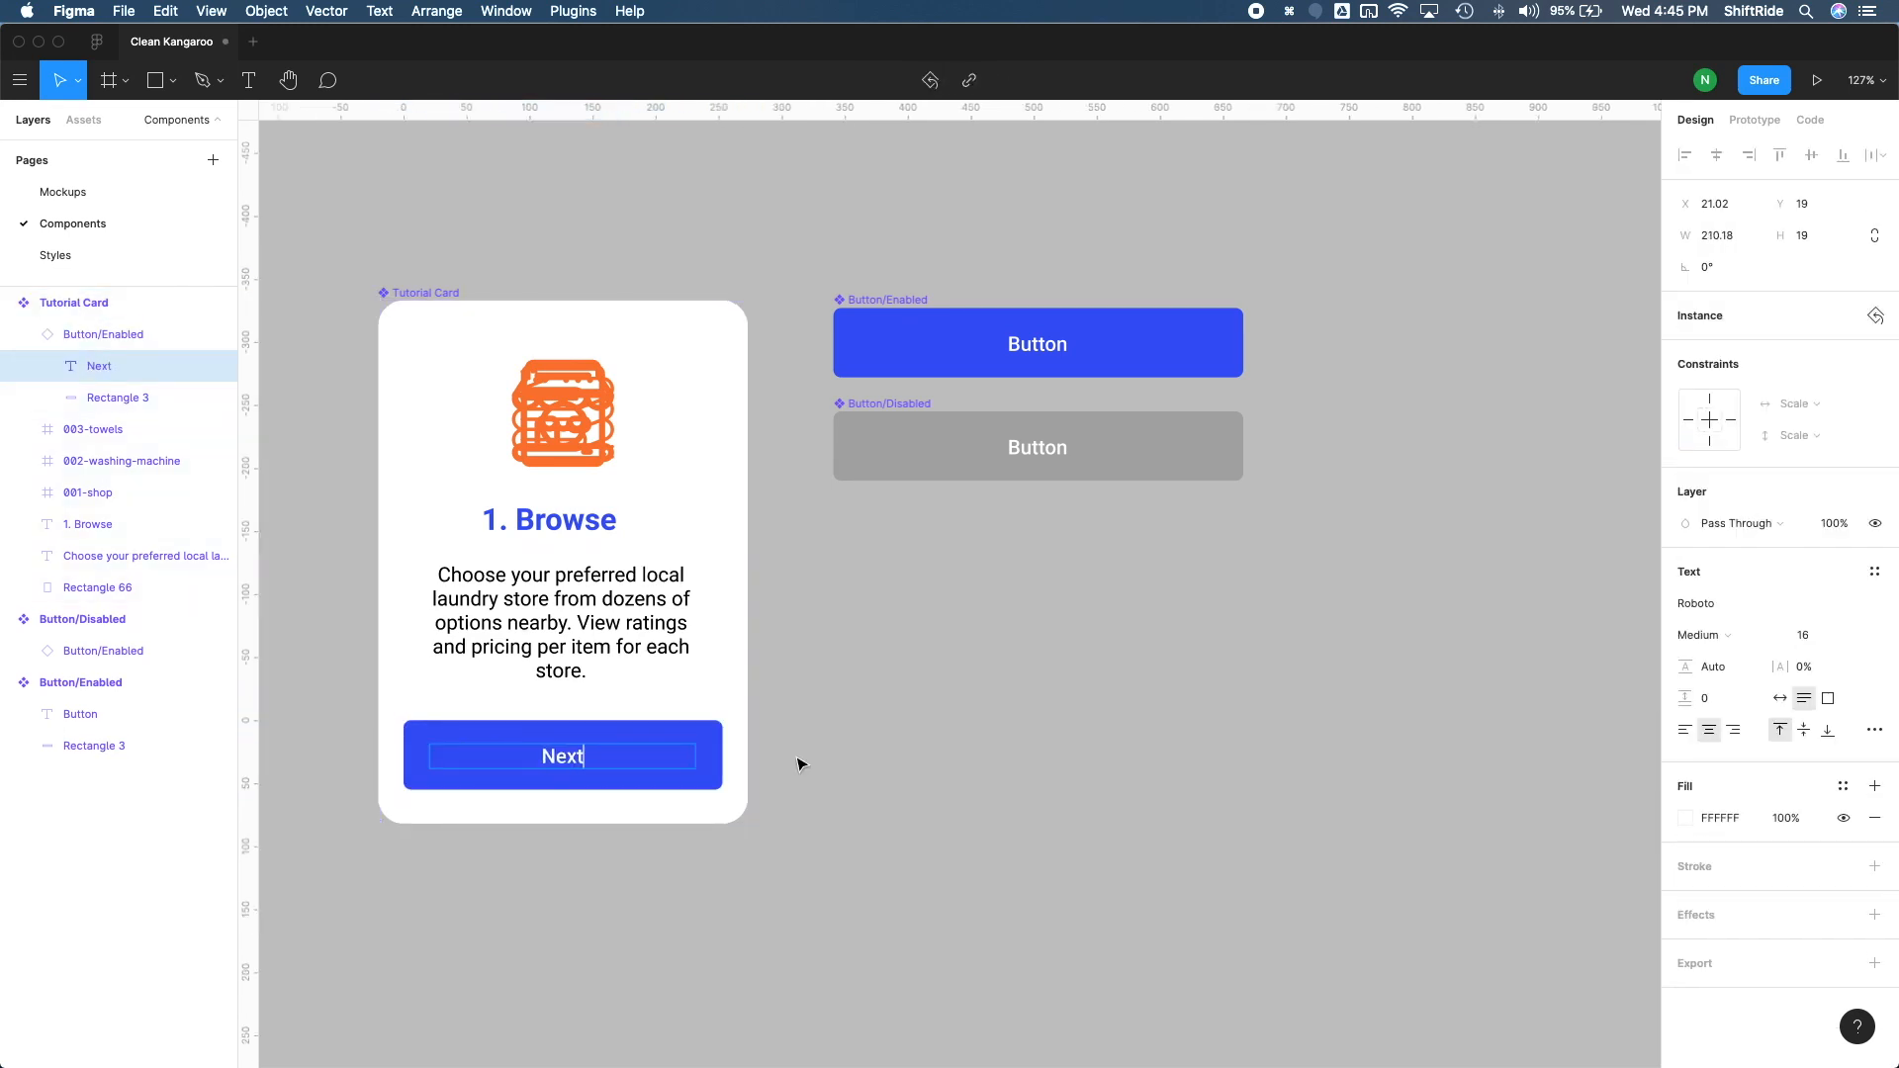
pyautogui.press('Escape')
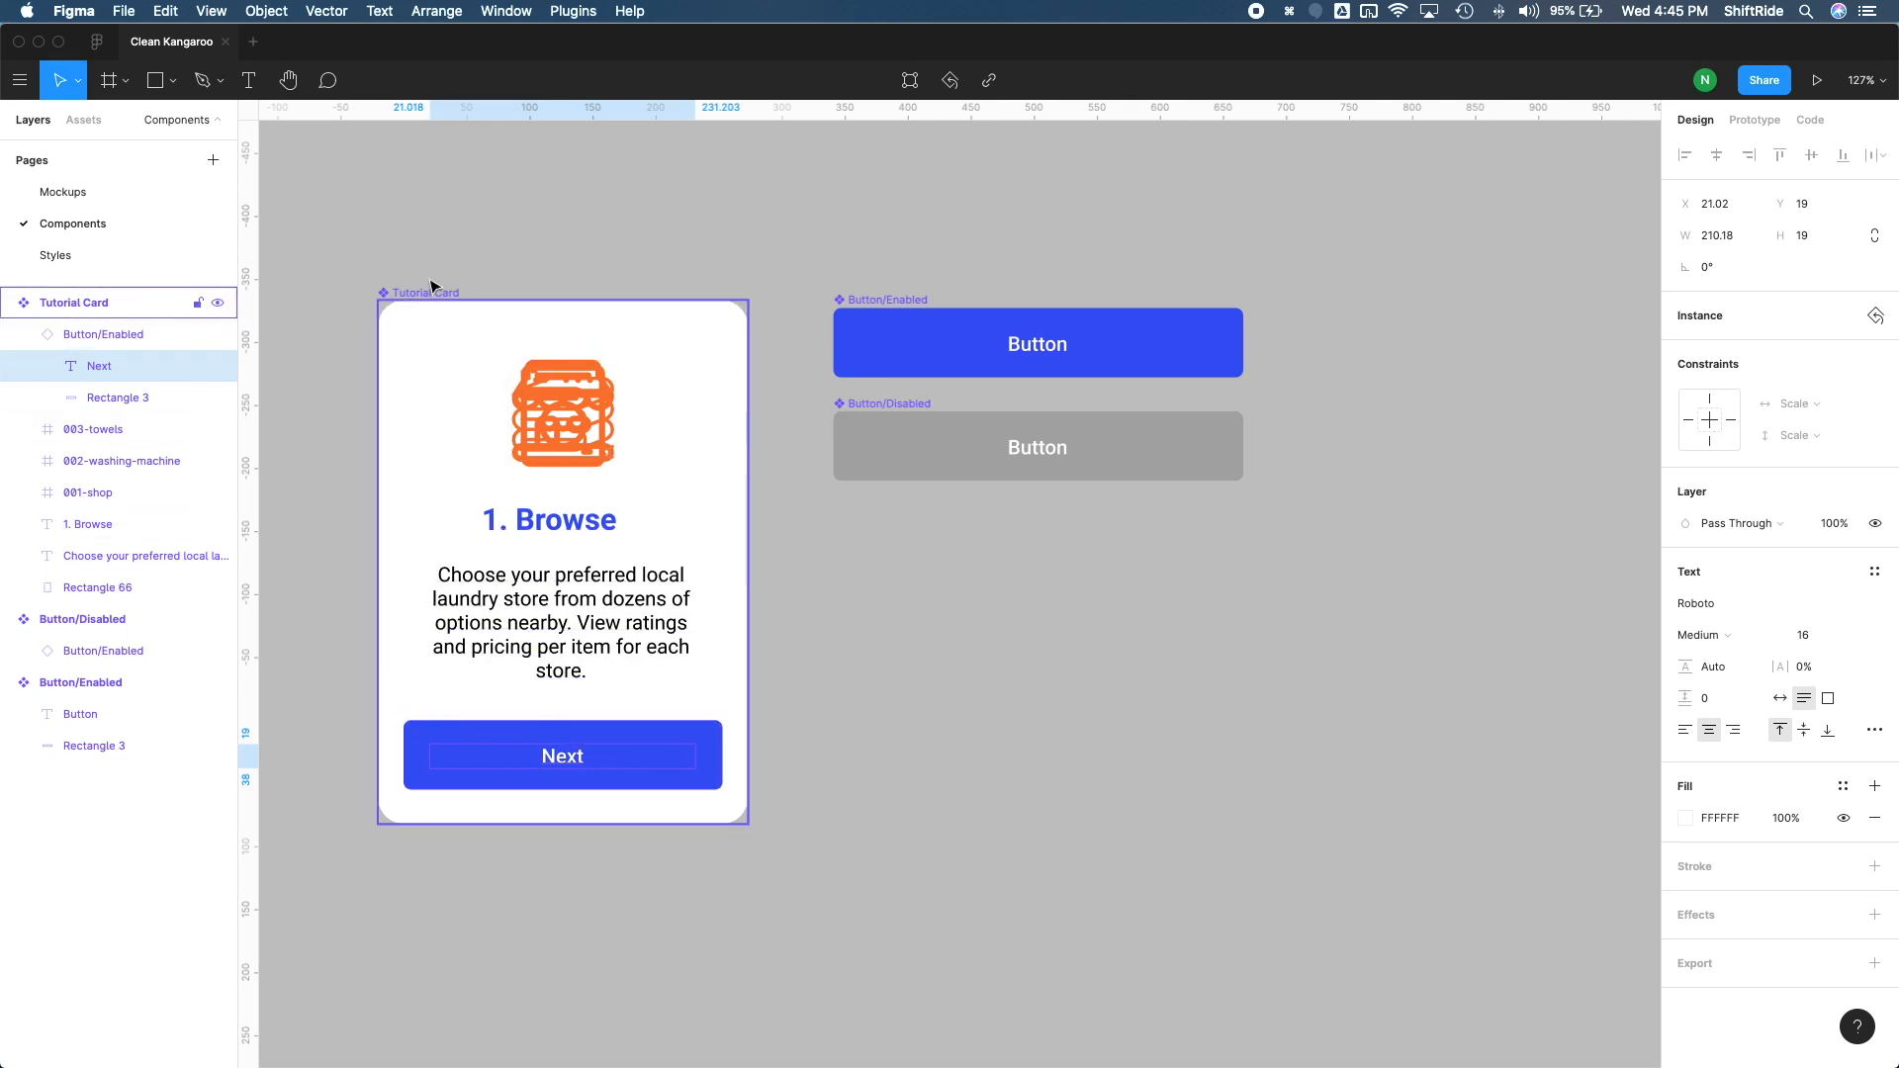
pyautogui.press('Escape')
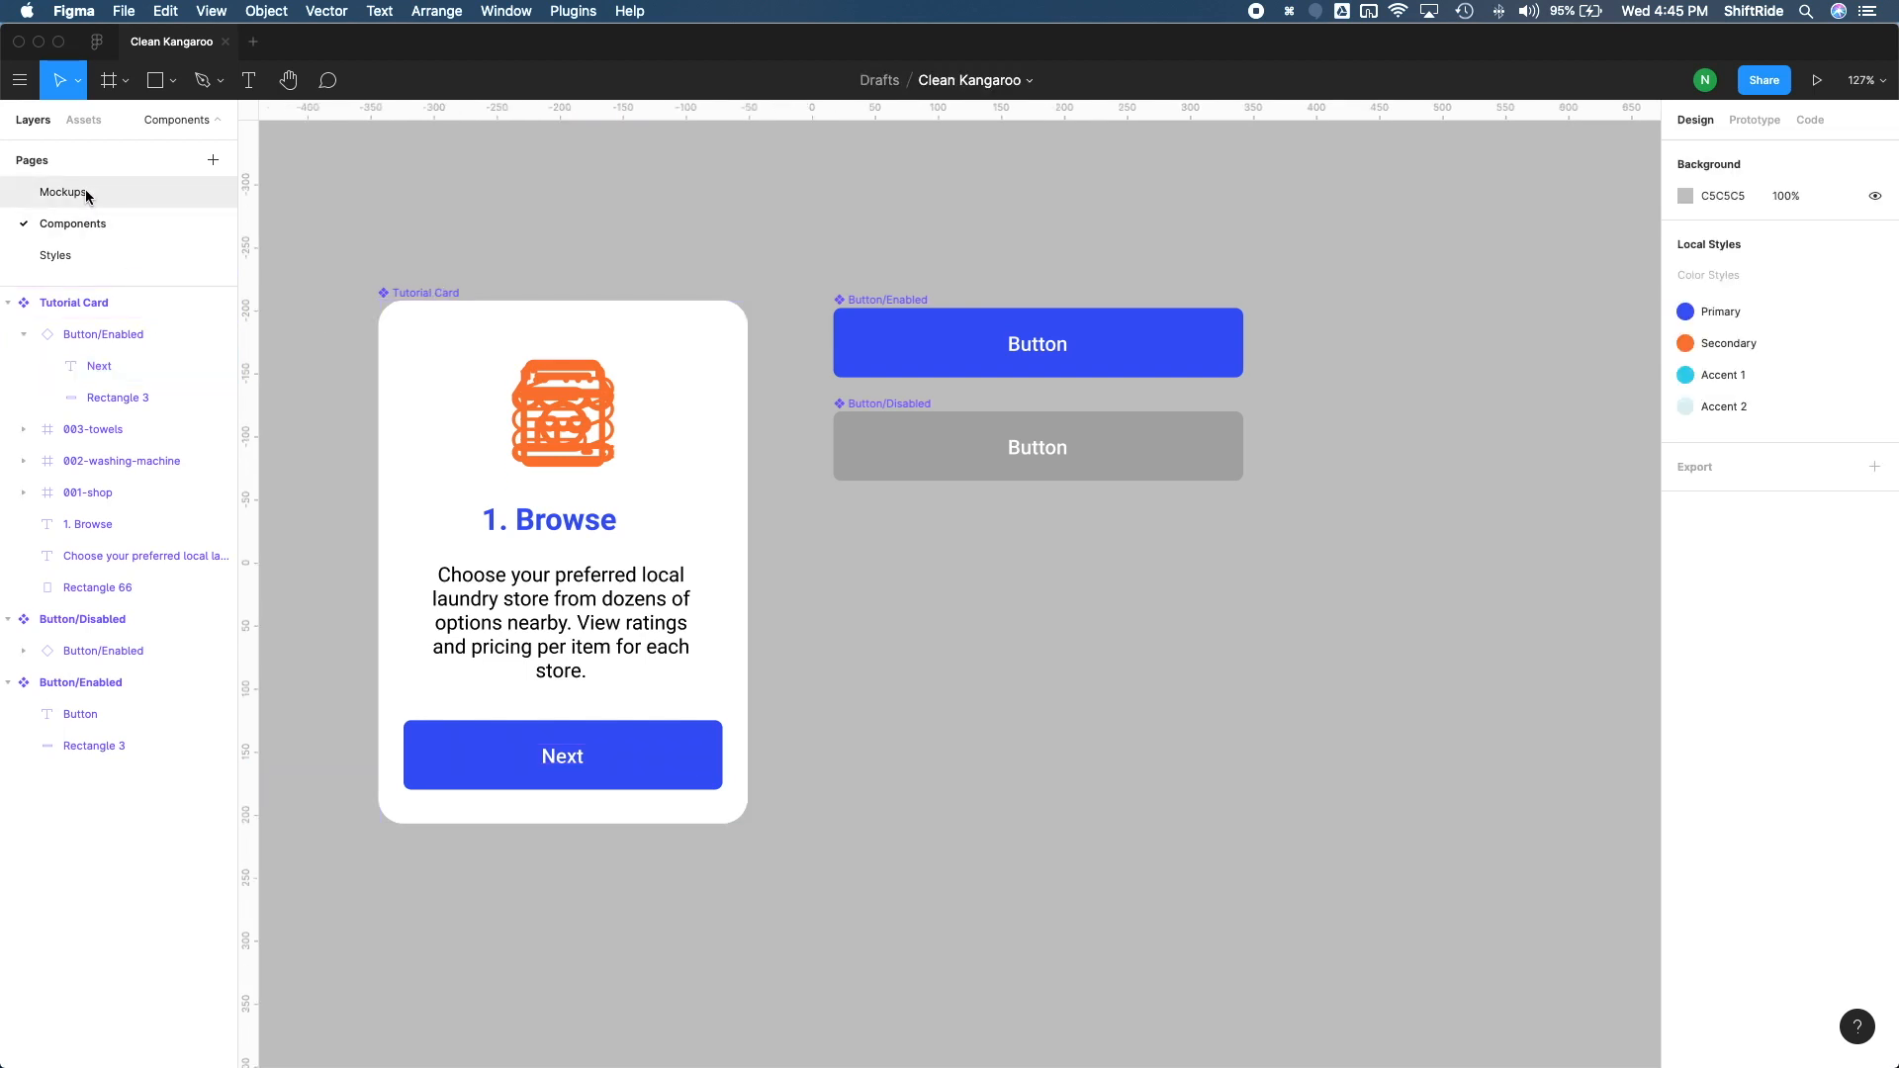
# Step: On the Mockups page, change the button label of the Tutorial - Step 3 card to "Done"
pyautogui.click(86, 195)
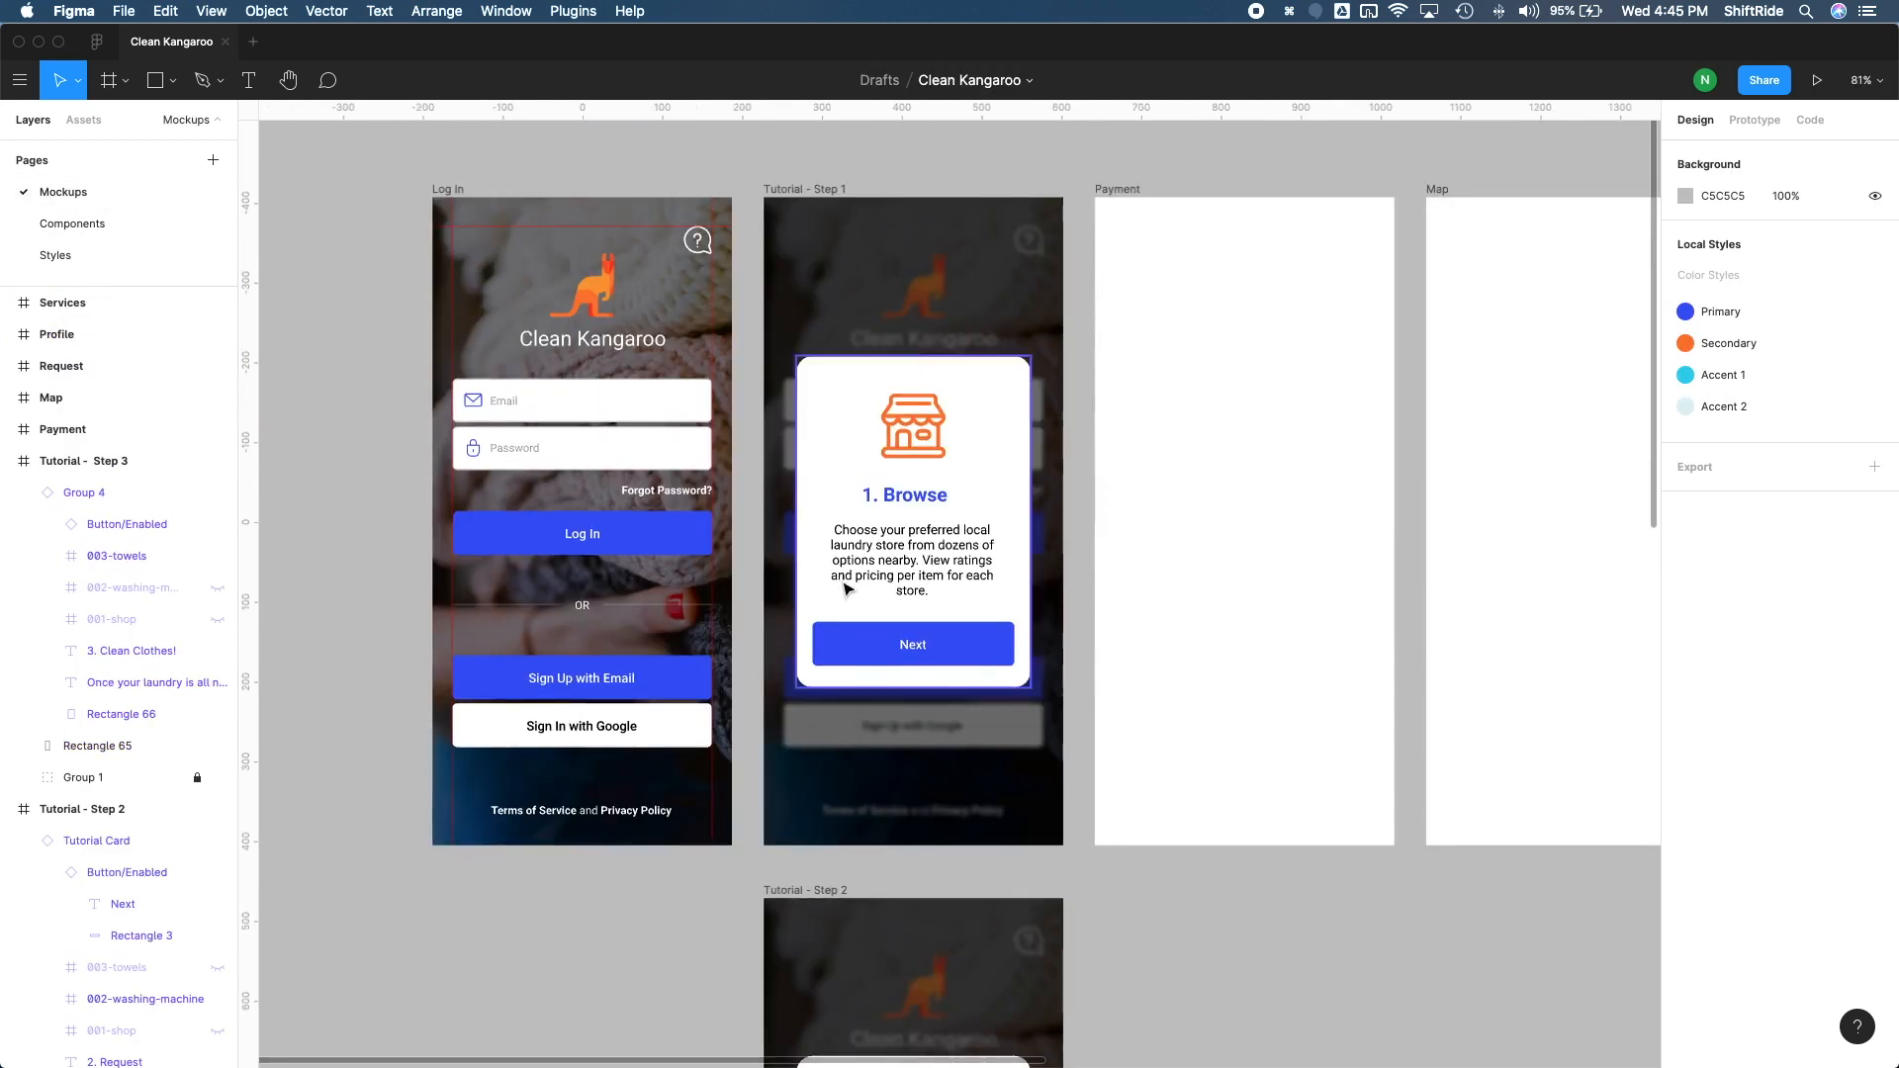
pyautogui.scroll(-5, 846, 589)
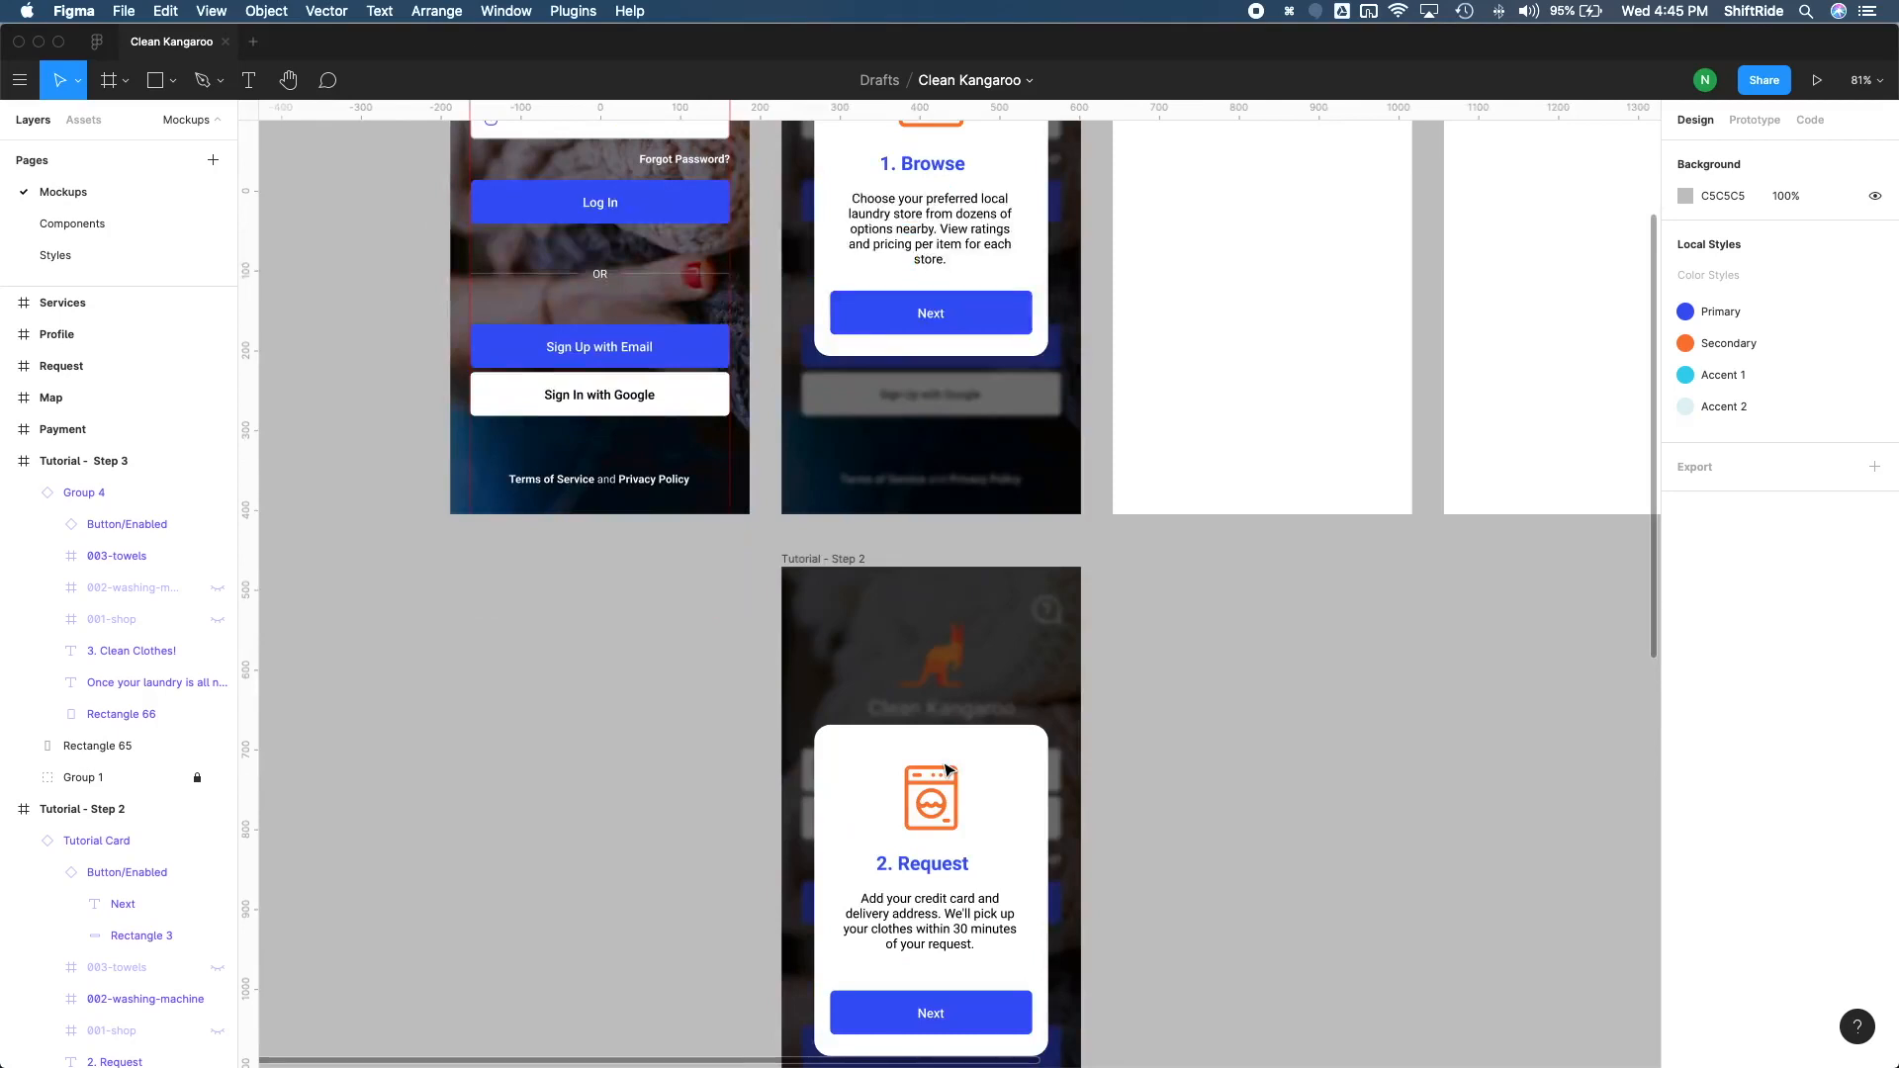
pyautogui.scroll(-10, 947, 770)
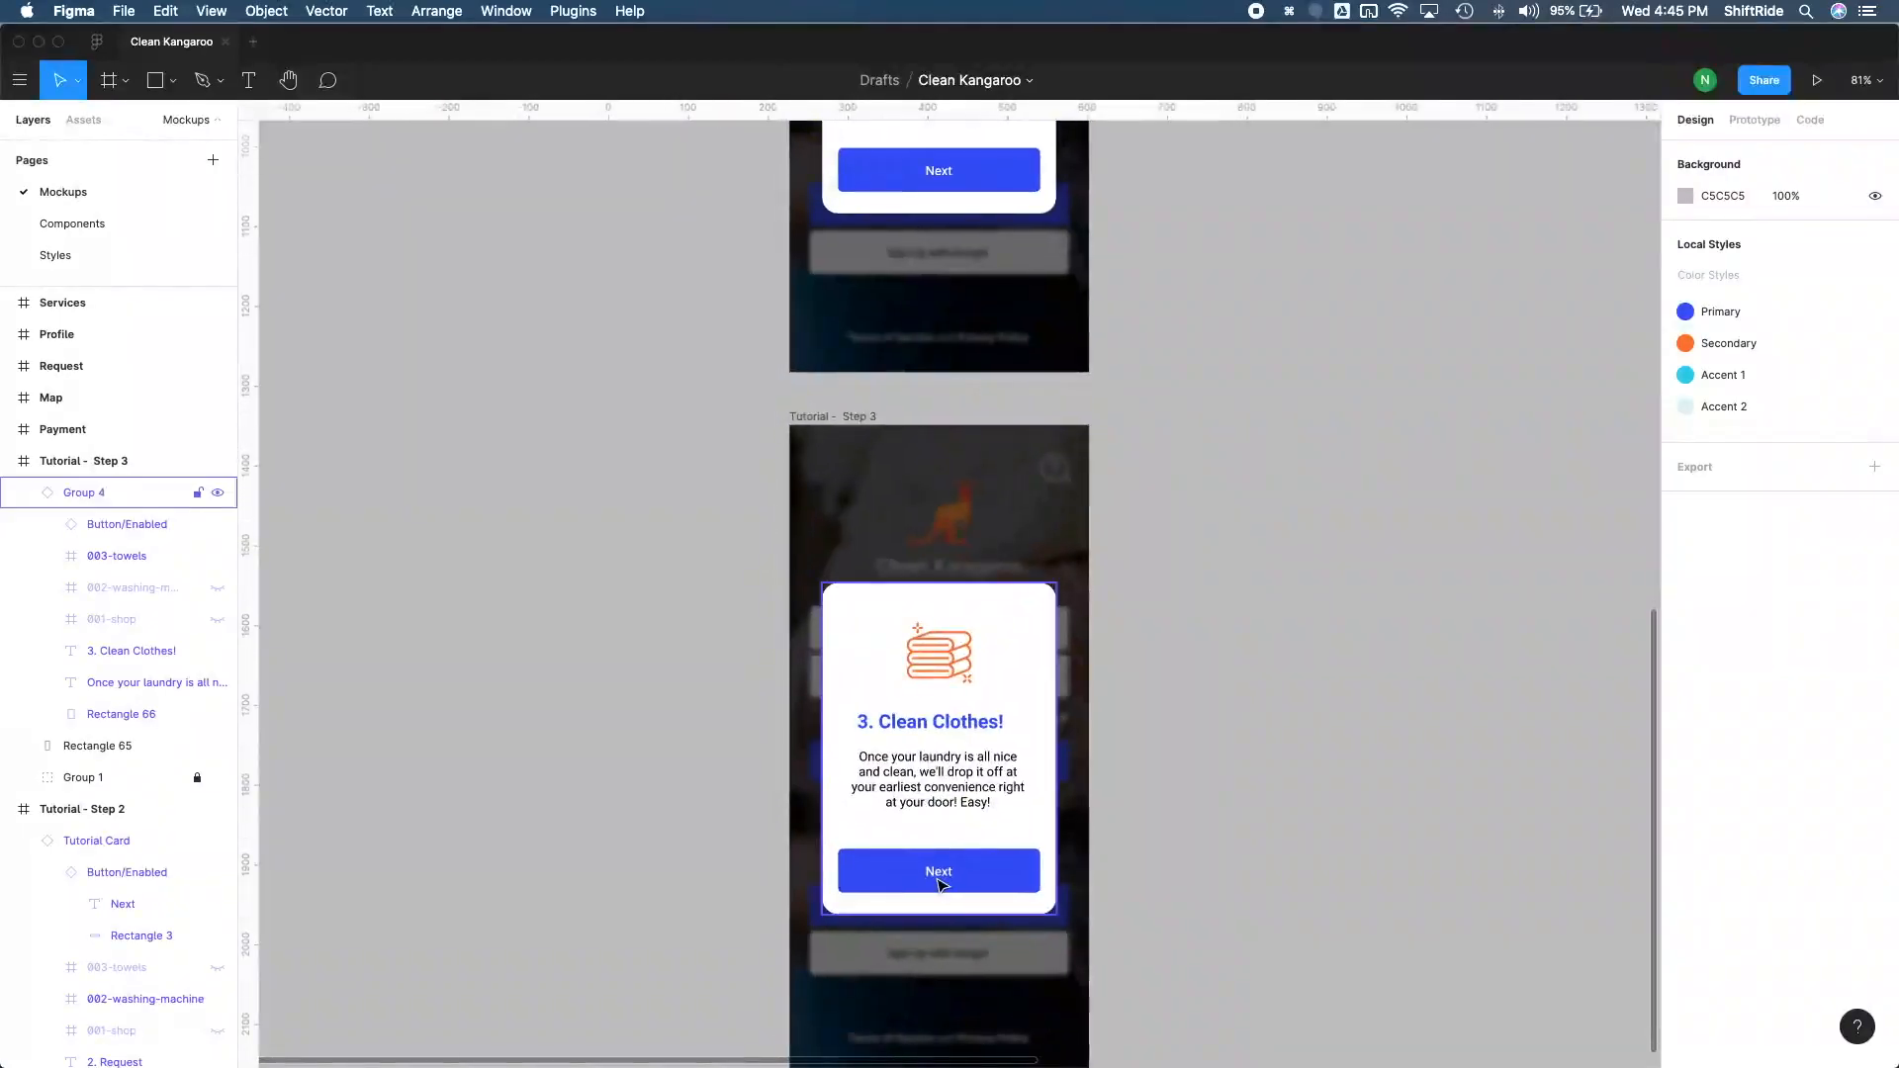
pyautogui.doubleClick(945, 874)
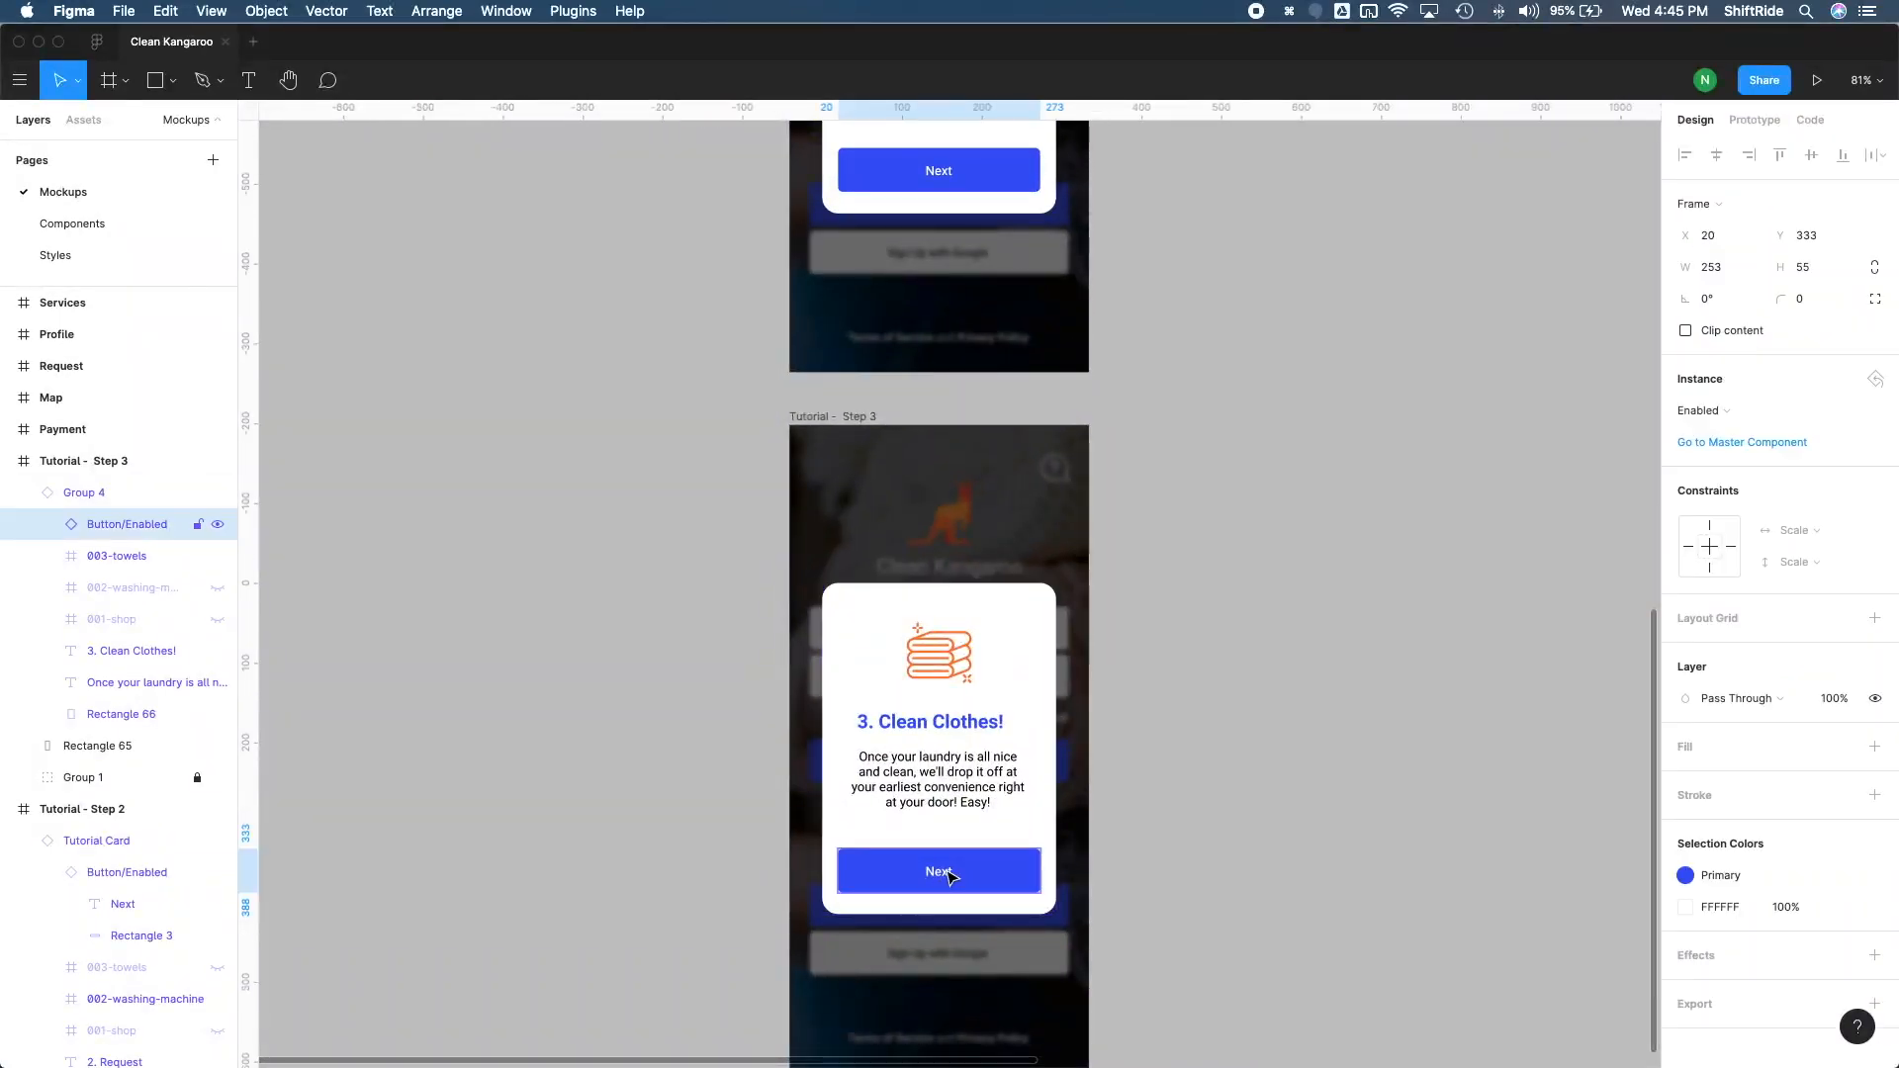
pyautogui.doubleClick(939, 870)
pyautogui.write('Done')
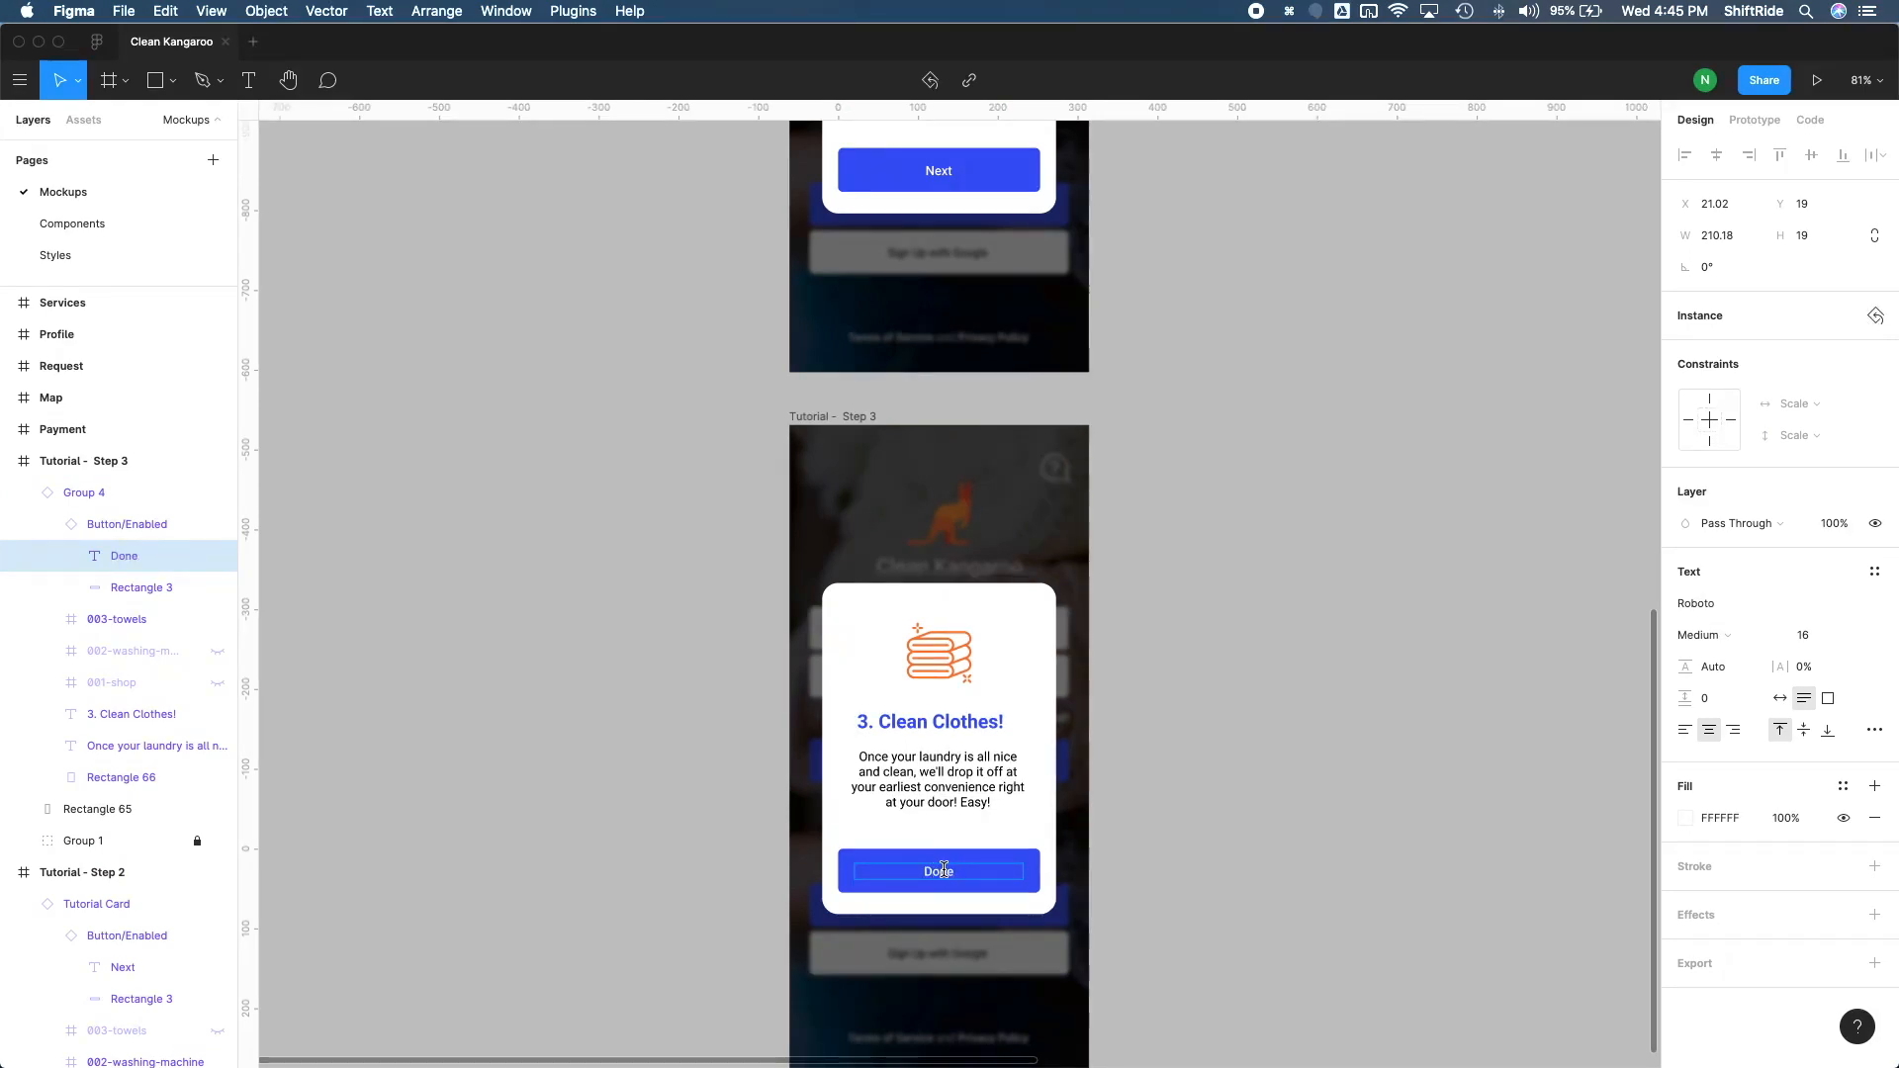
pyautogui.press('Escape')
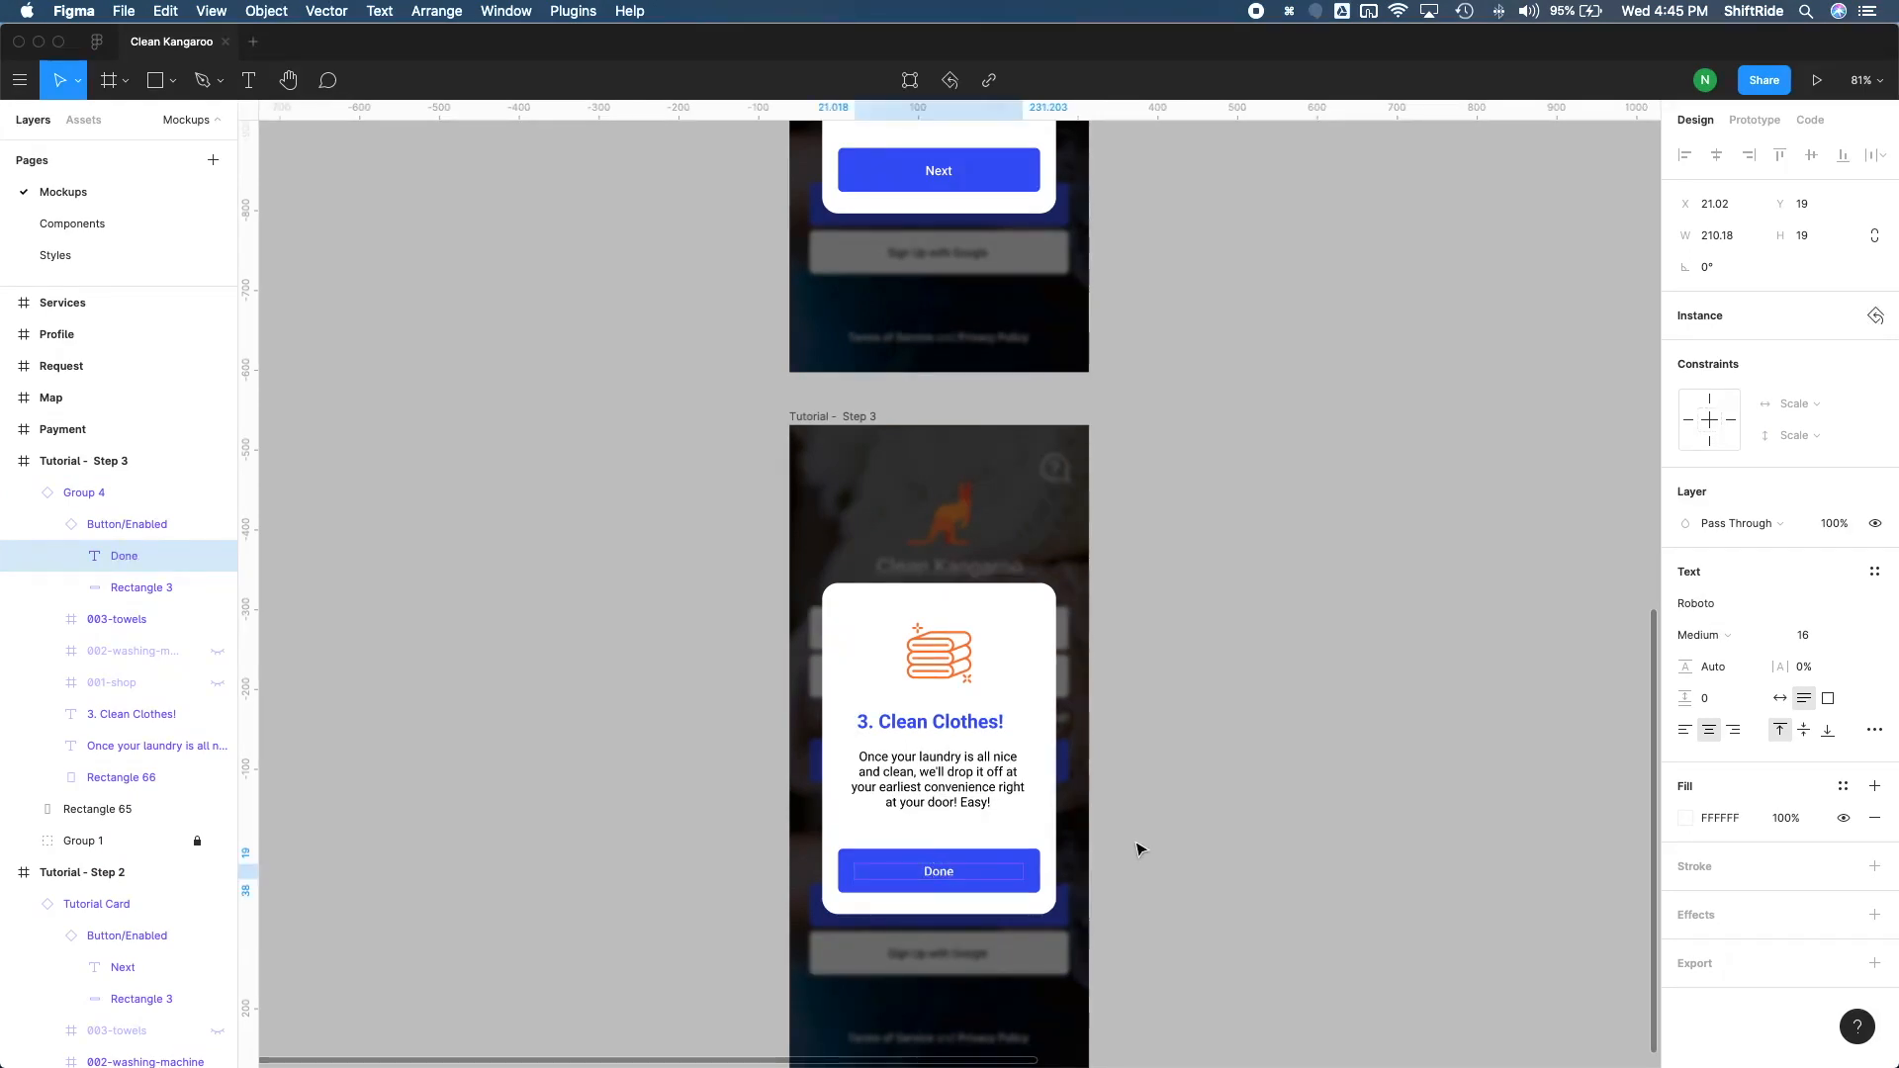
pyautogui.click(1135, 926)
pyautogui.scroll(-2, 1133, 927)
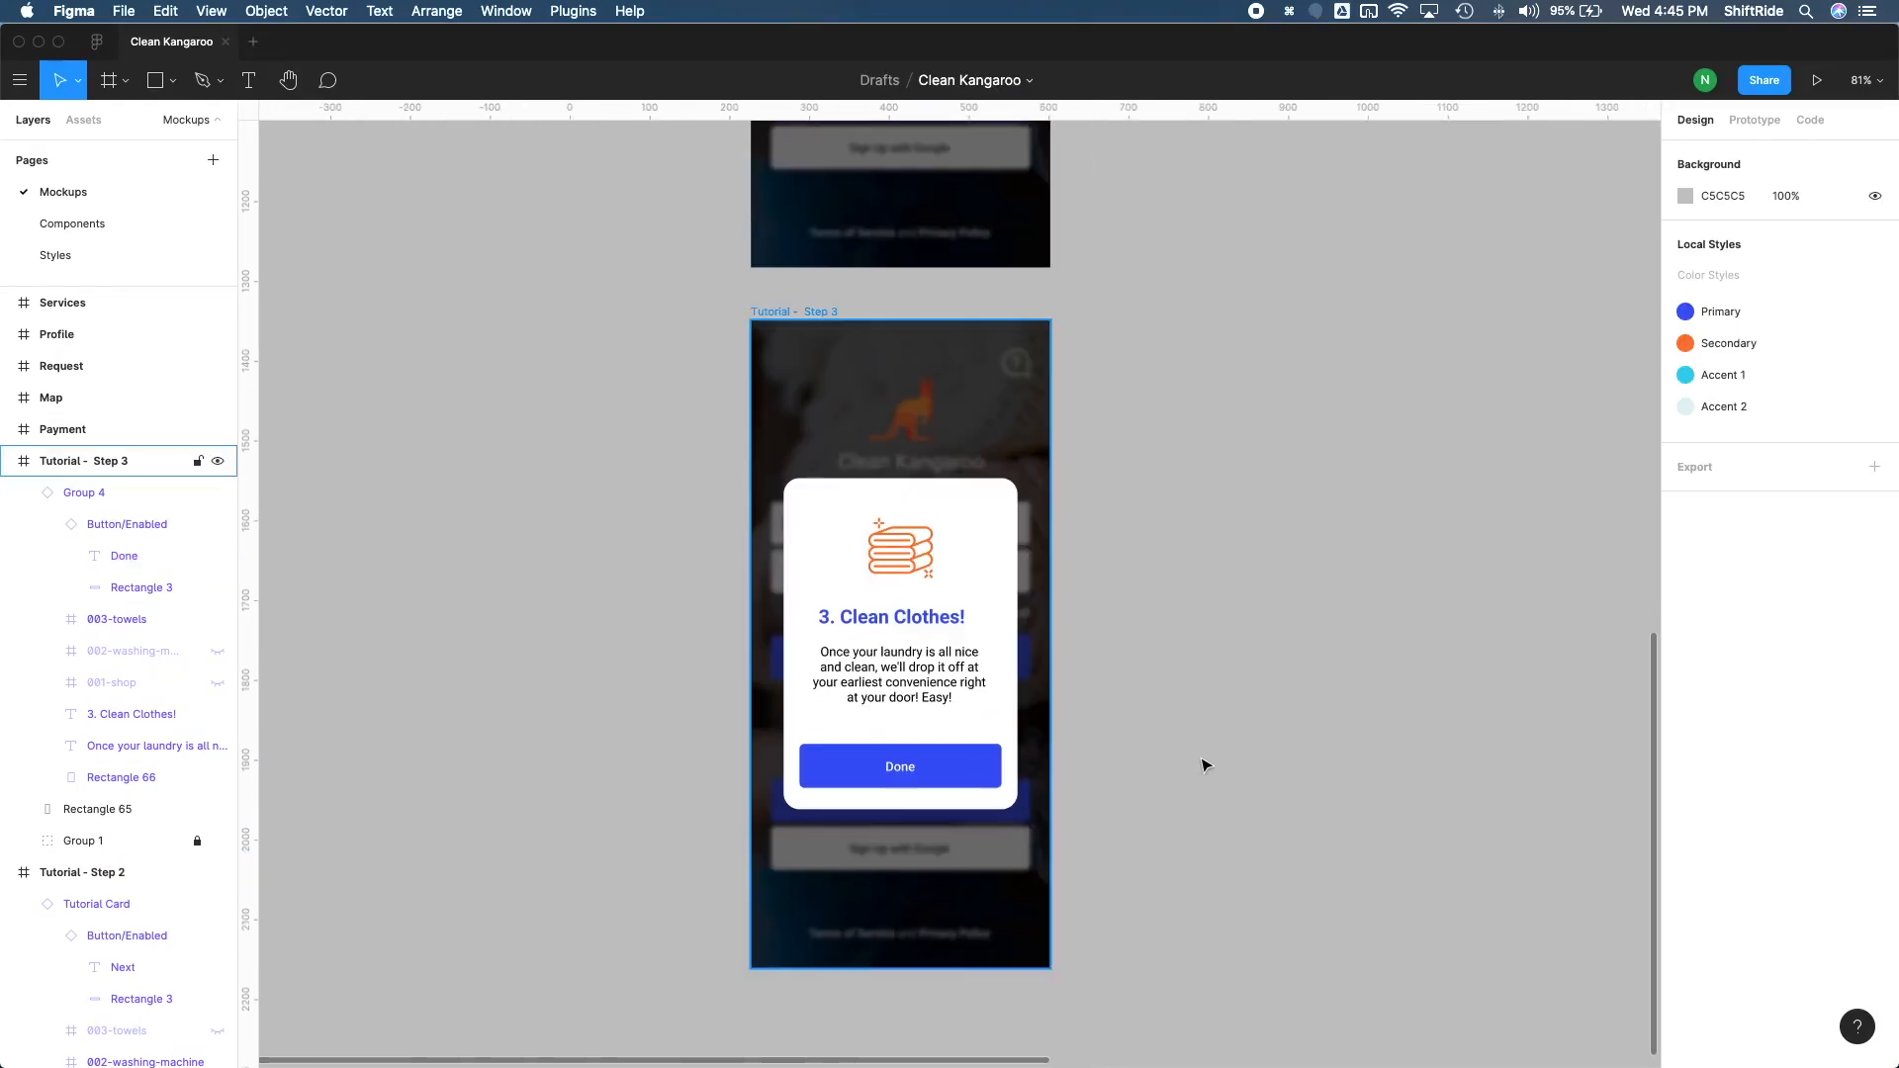
pyautogui.scroll(15, 1204, 765)
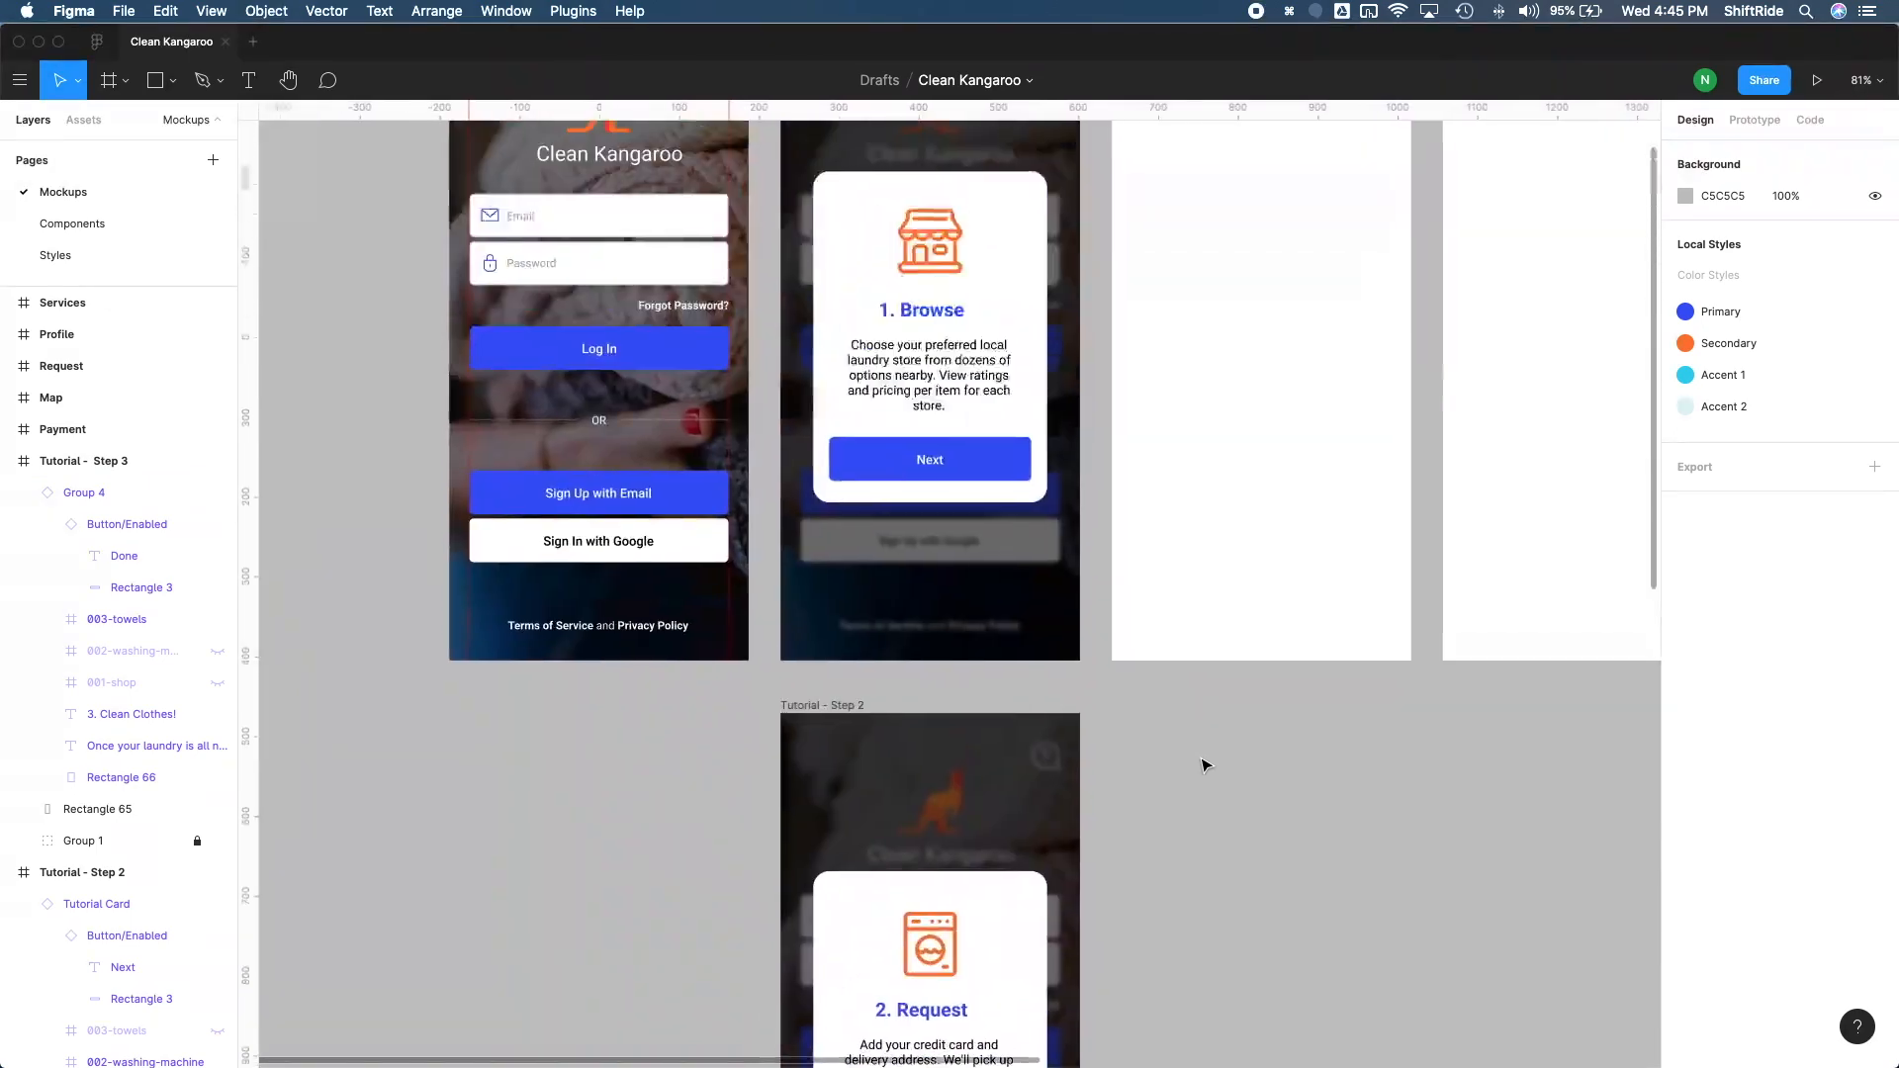
pyautogui.scroll(3, 1204, 765)
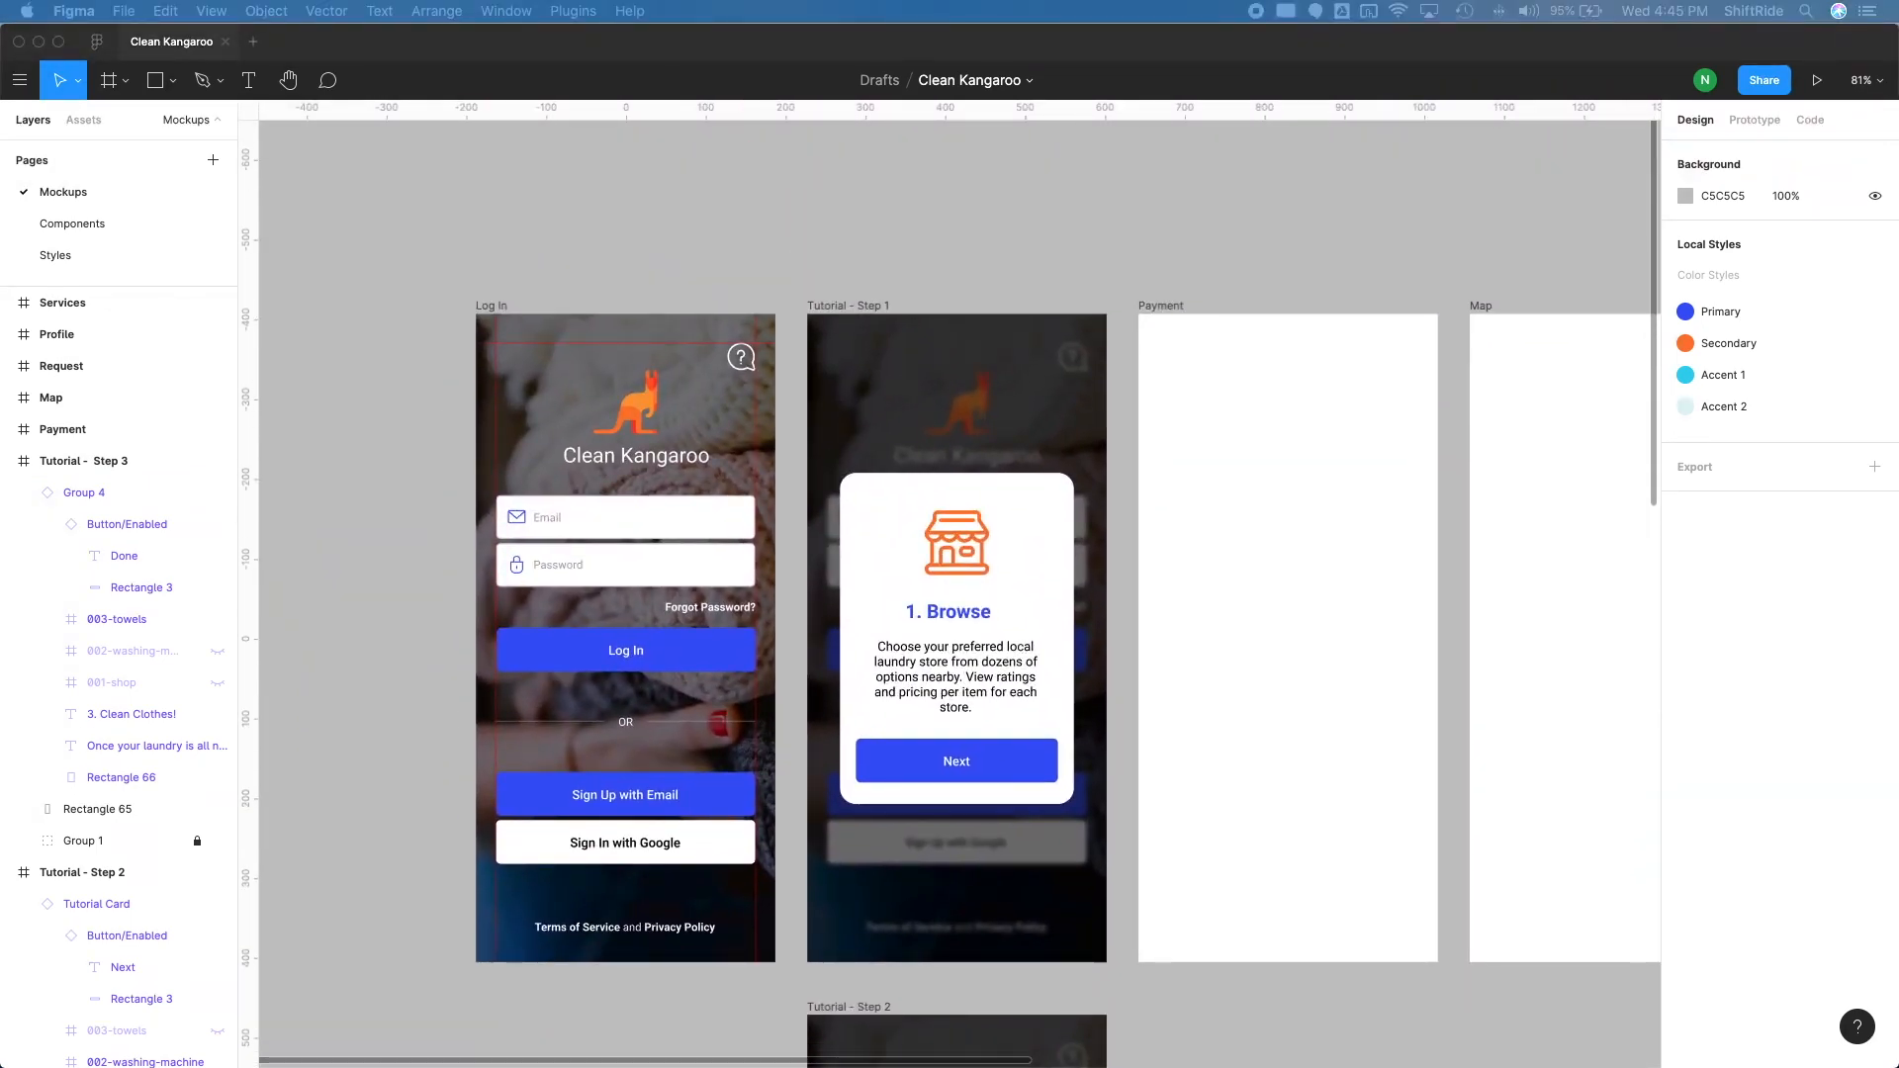